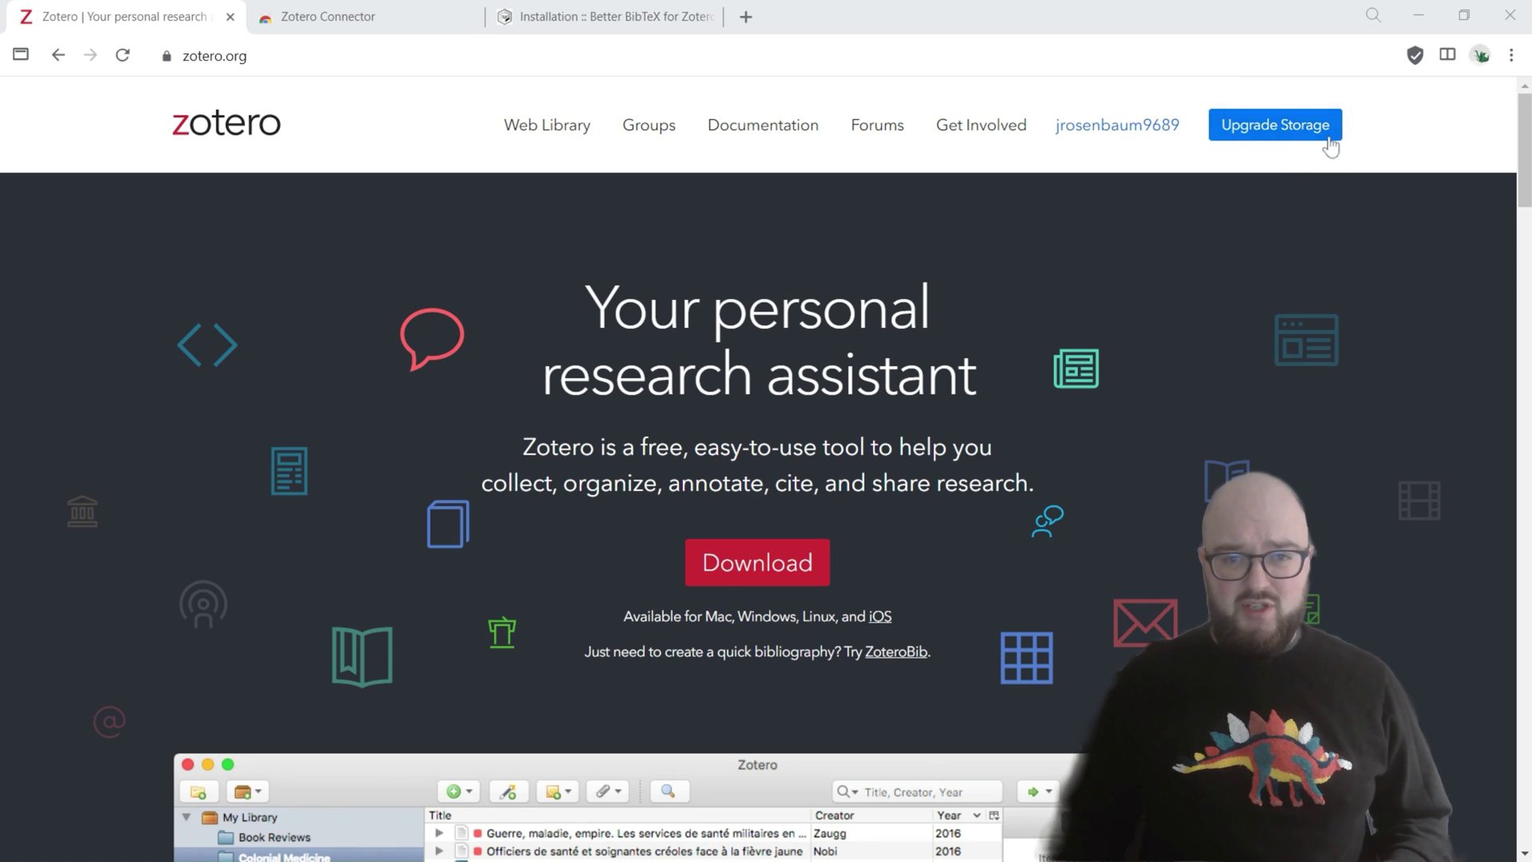
# Select the homepage heading and page address in the browser, then clear the selection
pyautogui.moveTo(1271, 82)
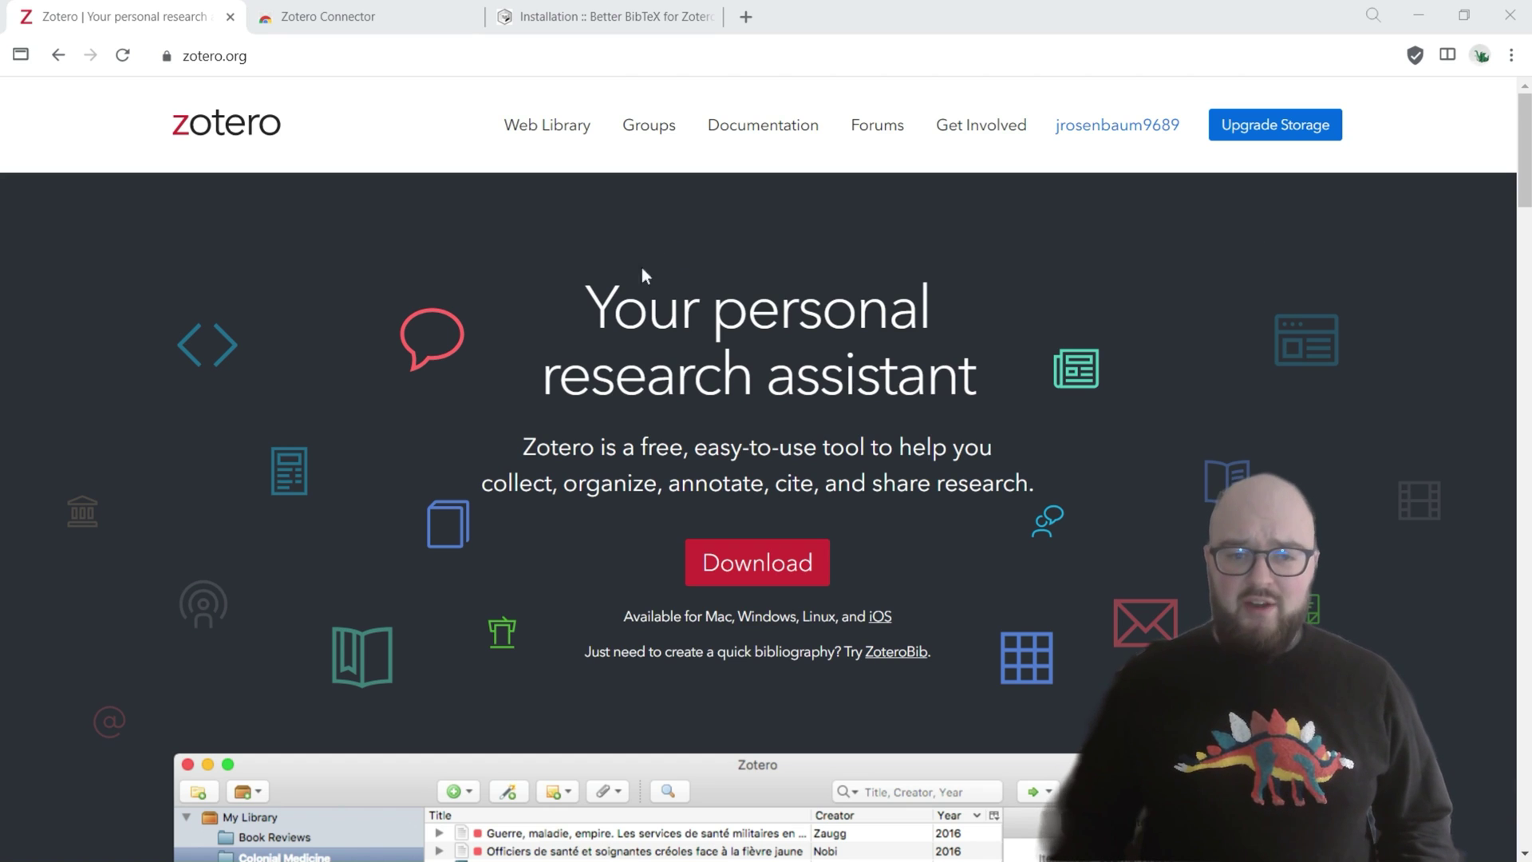
pyautogui.moveTo(584, 311); pyautogui.dragTo(1015, 387)
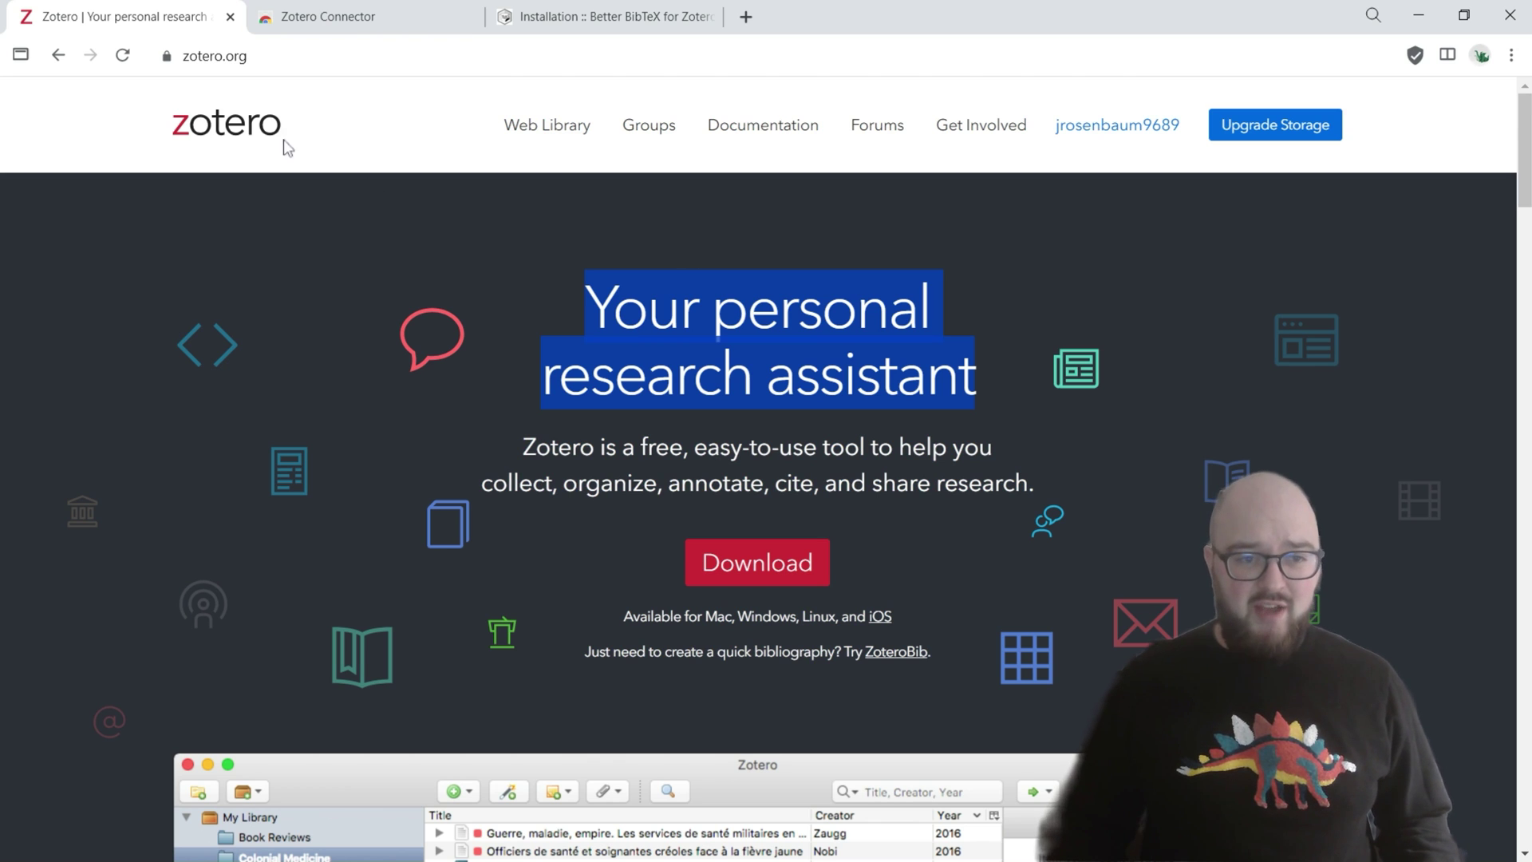
pyautogui.click(187, 56)
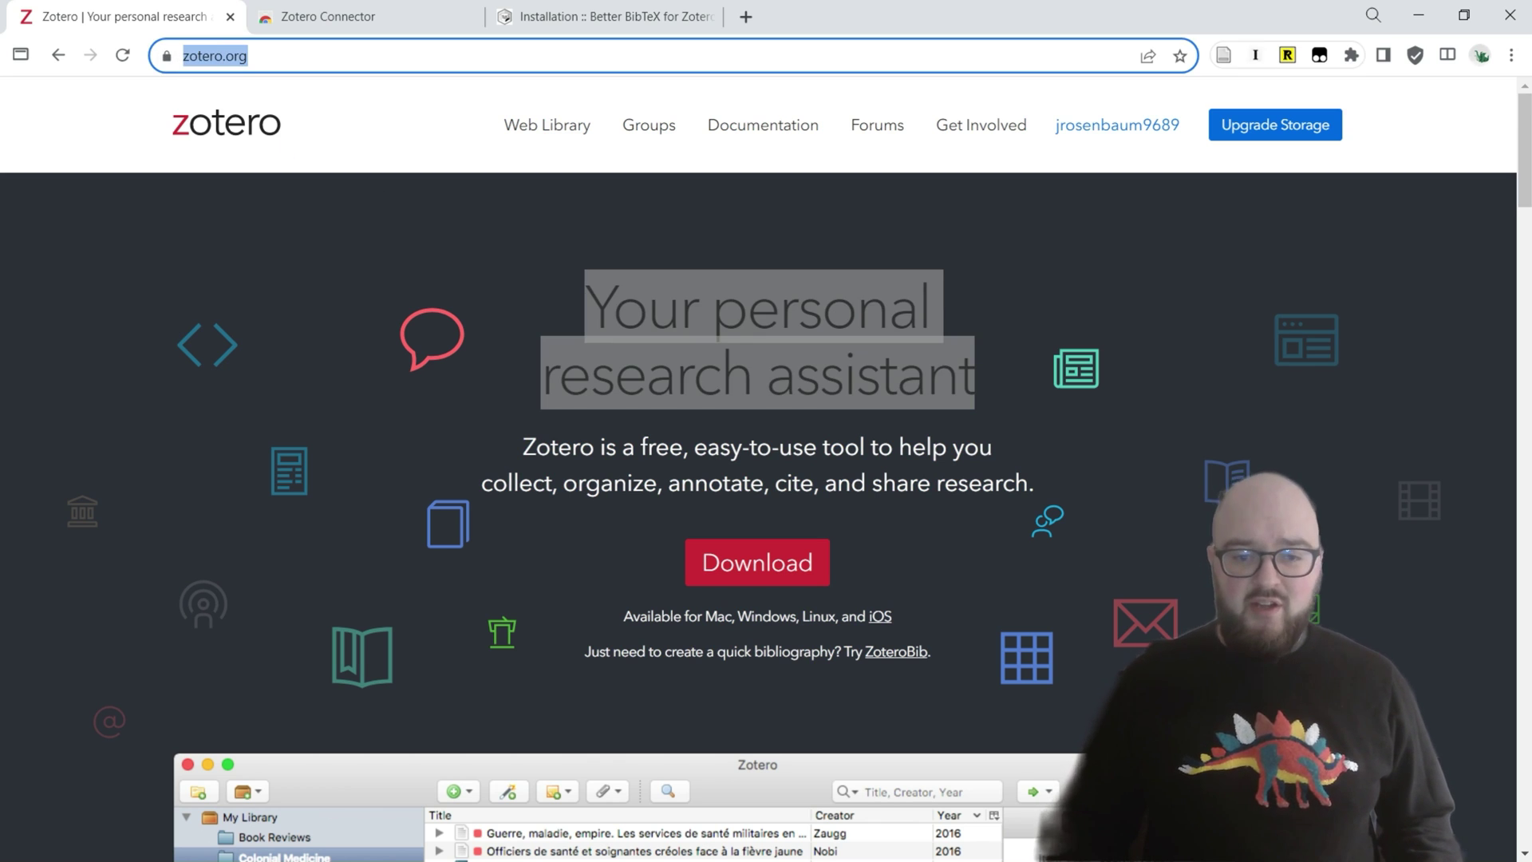
pyautogui.click(974, 601)
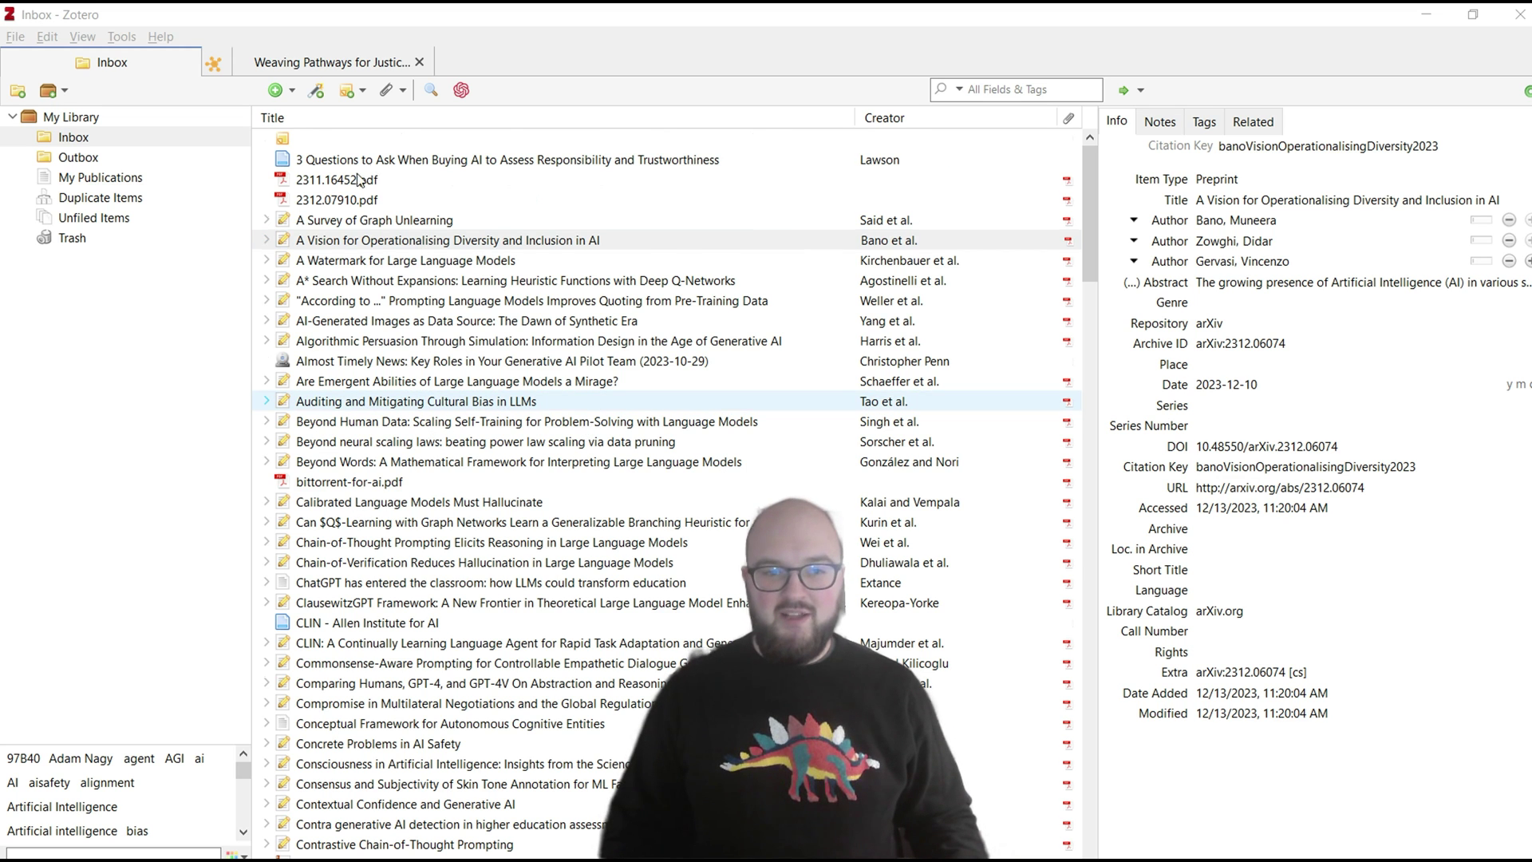
# Select A Watermark for Large Language Models in the Inbox and reveal its PDF attachment
pyautogui.scroll(-8, 369, 239)
pyautogui.scroll(8, 375, 245)
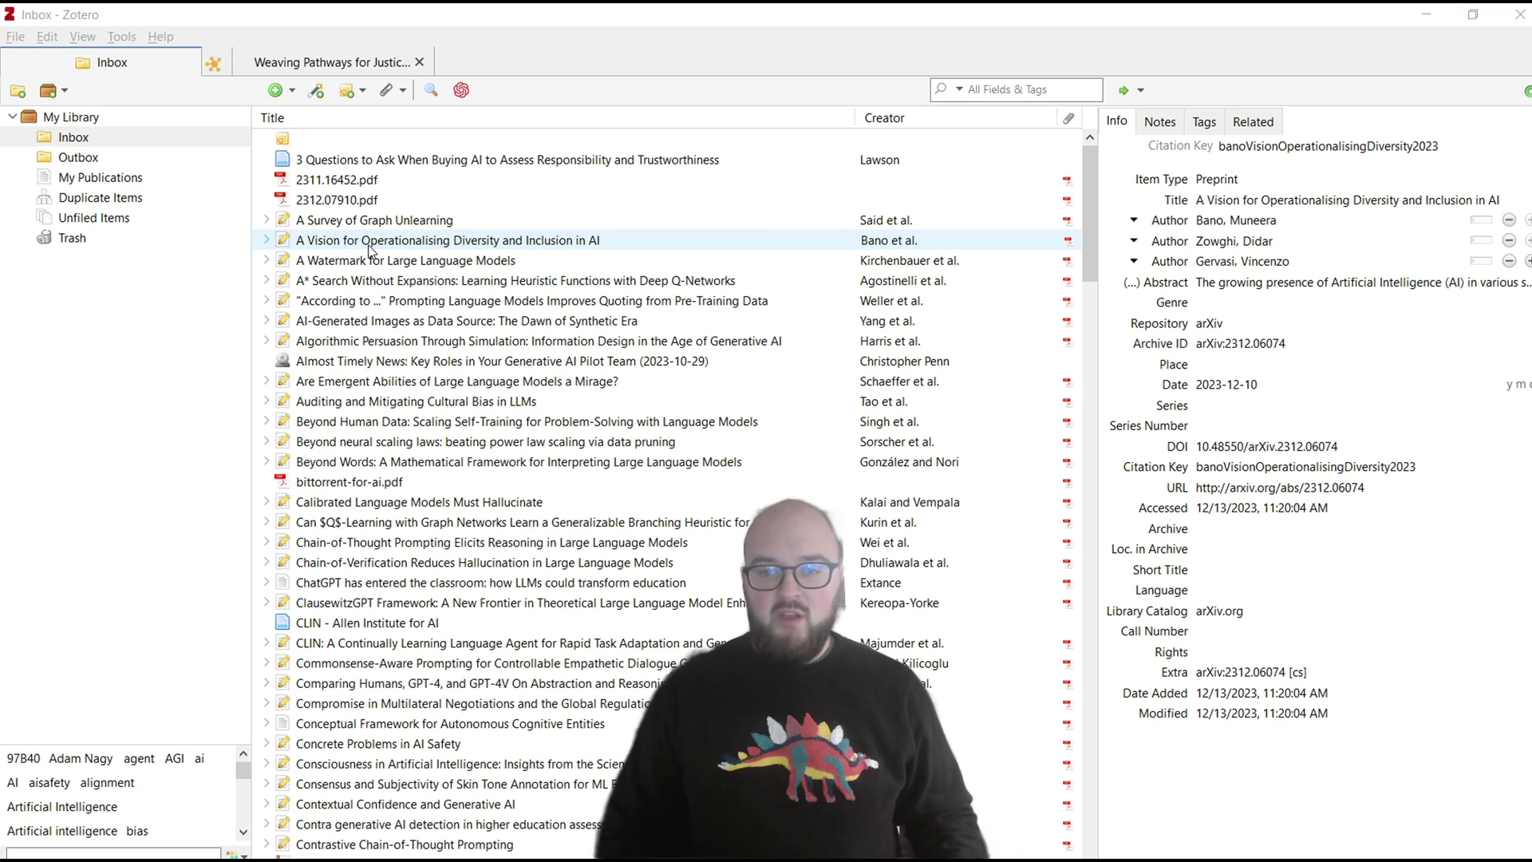
pyautogui.click(1249, 179)
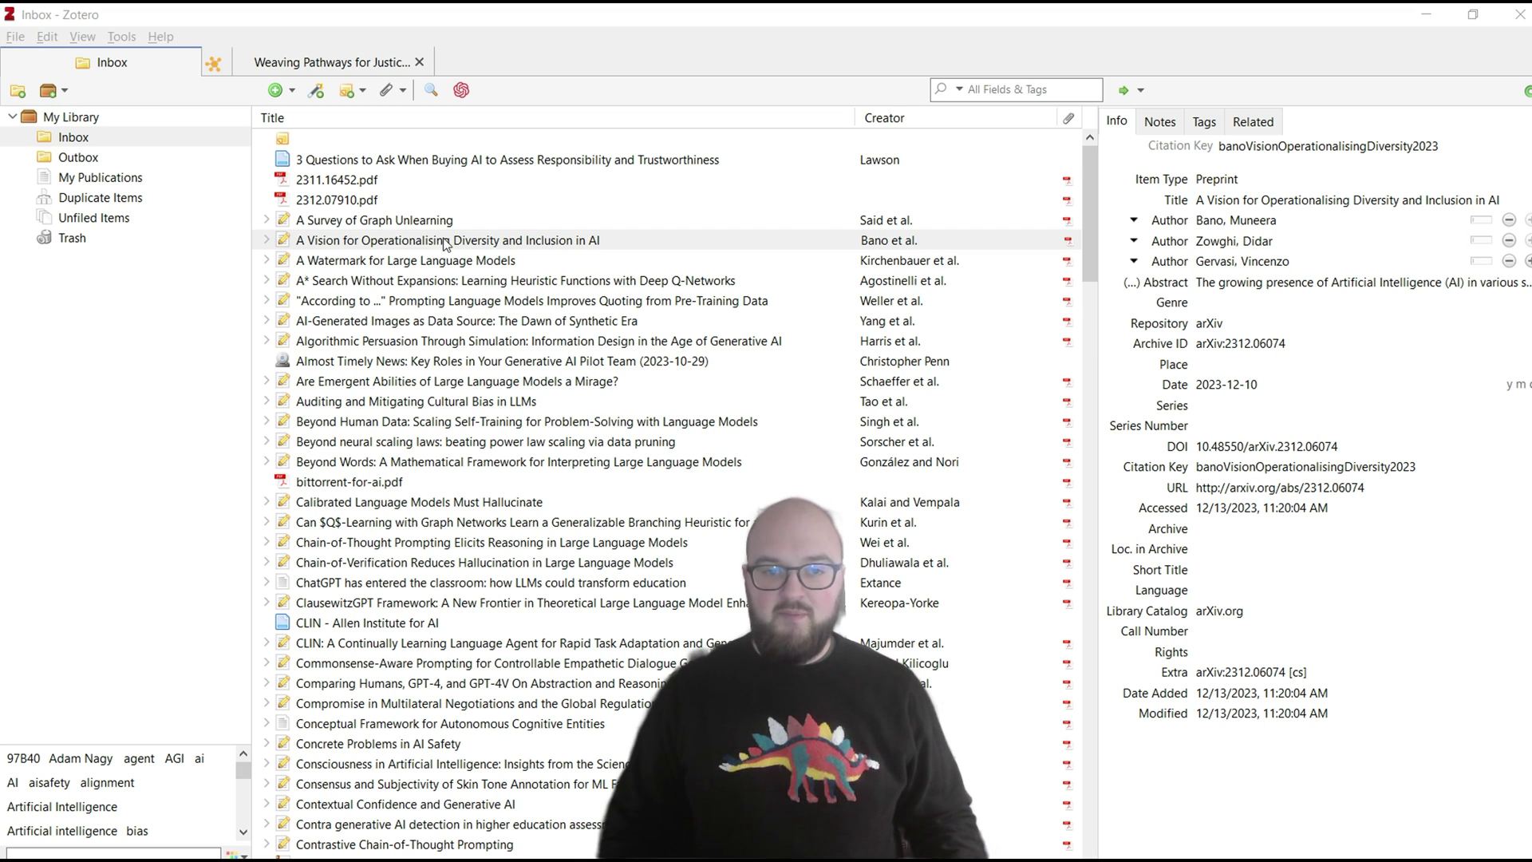
pyautogui.click(378, 246)
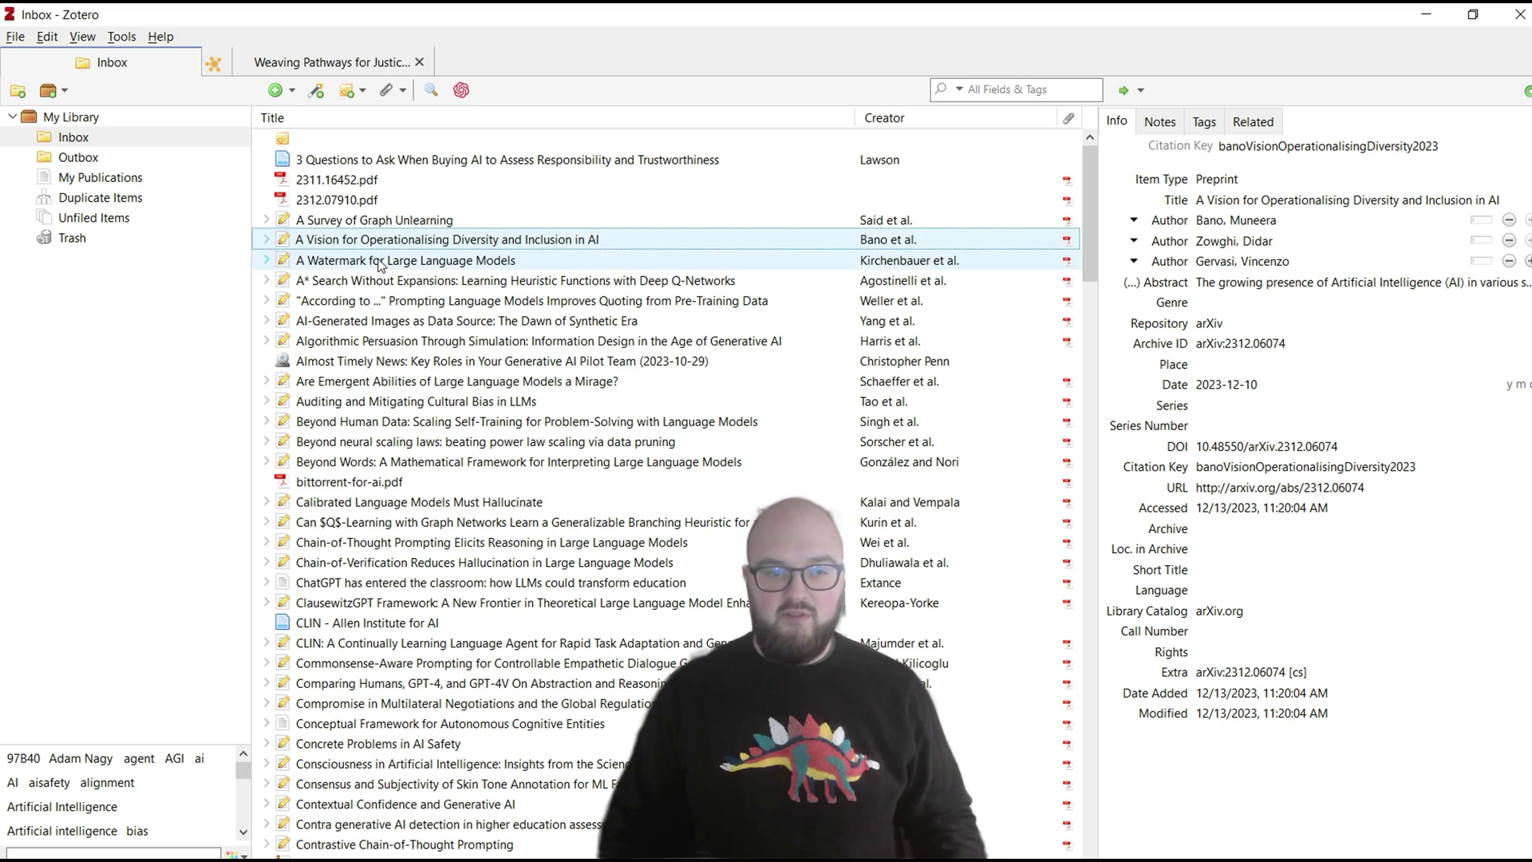
pyautogui.click(378, 262)
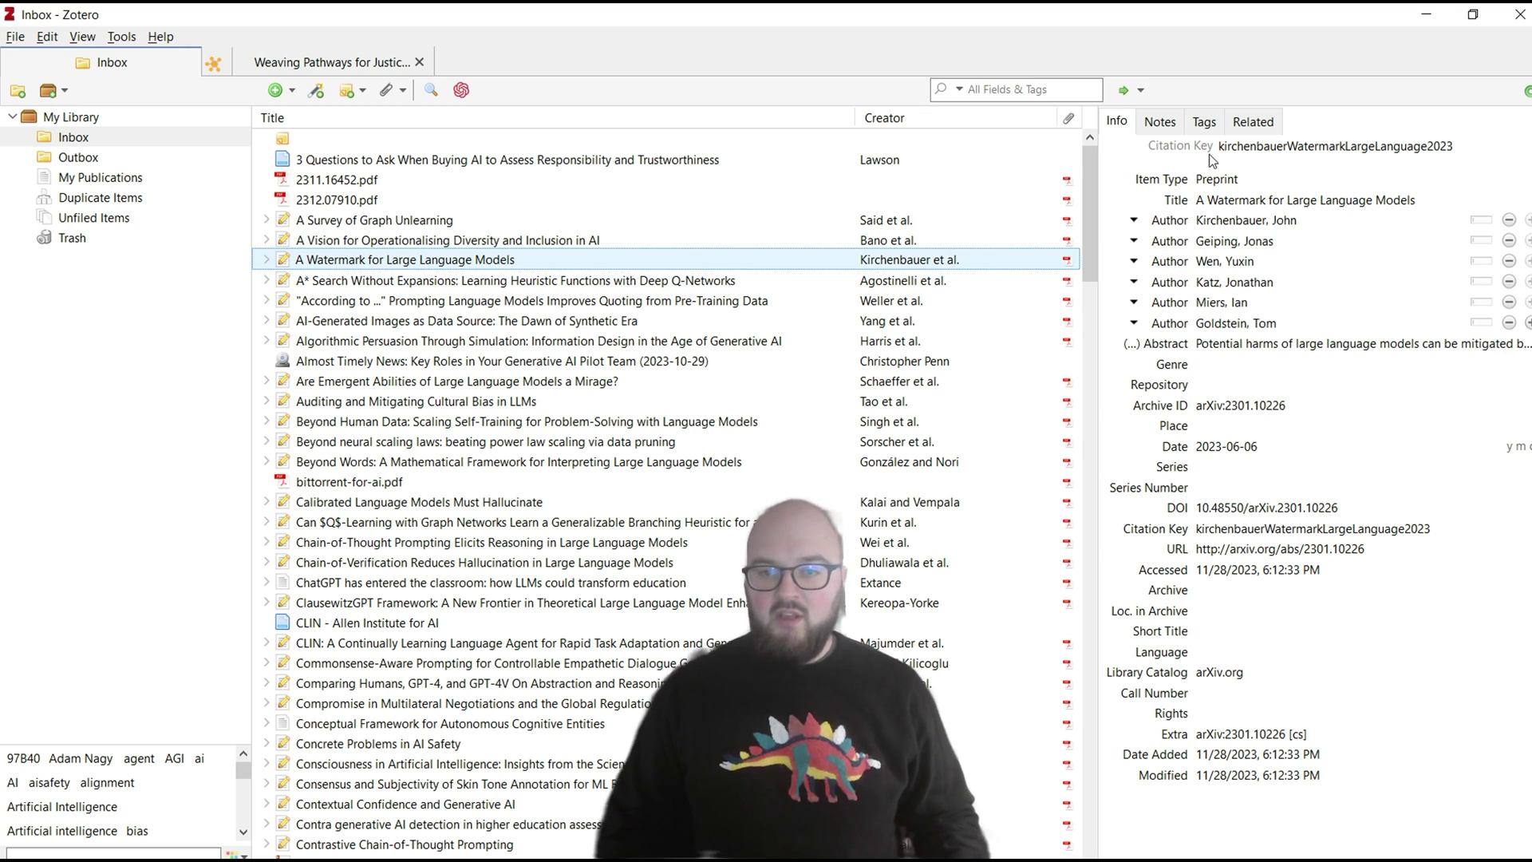
pyautogui.click(1205, 188)
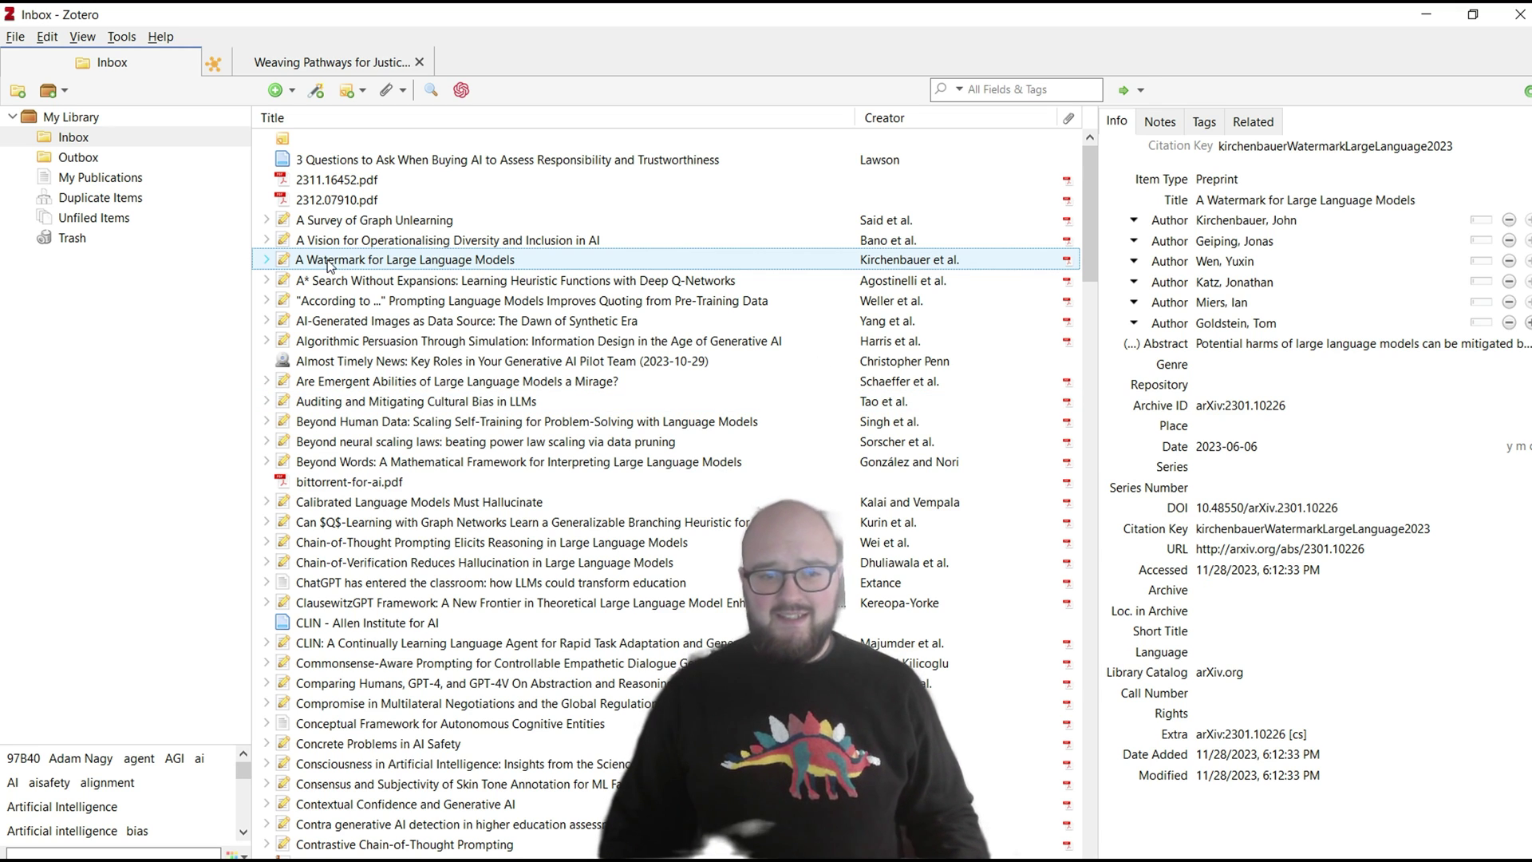
pyautogui.click(266, 259)
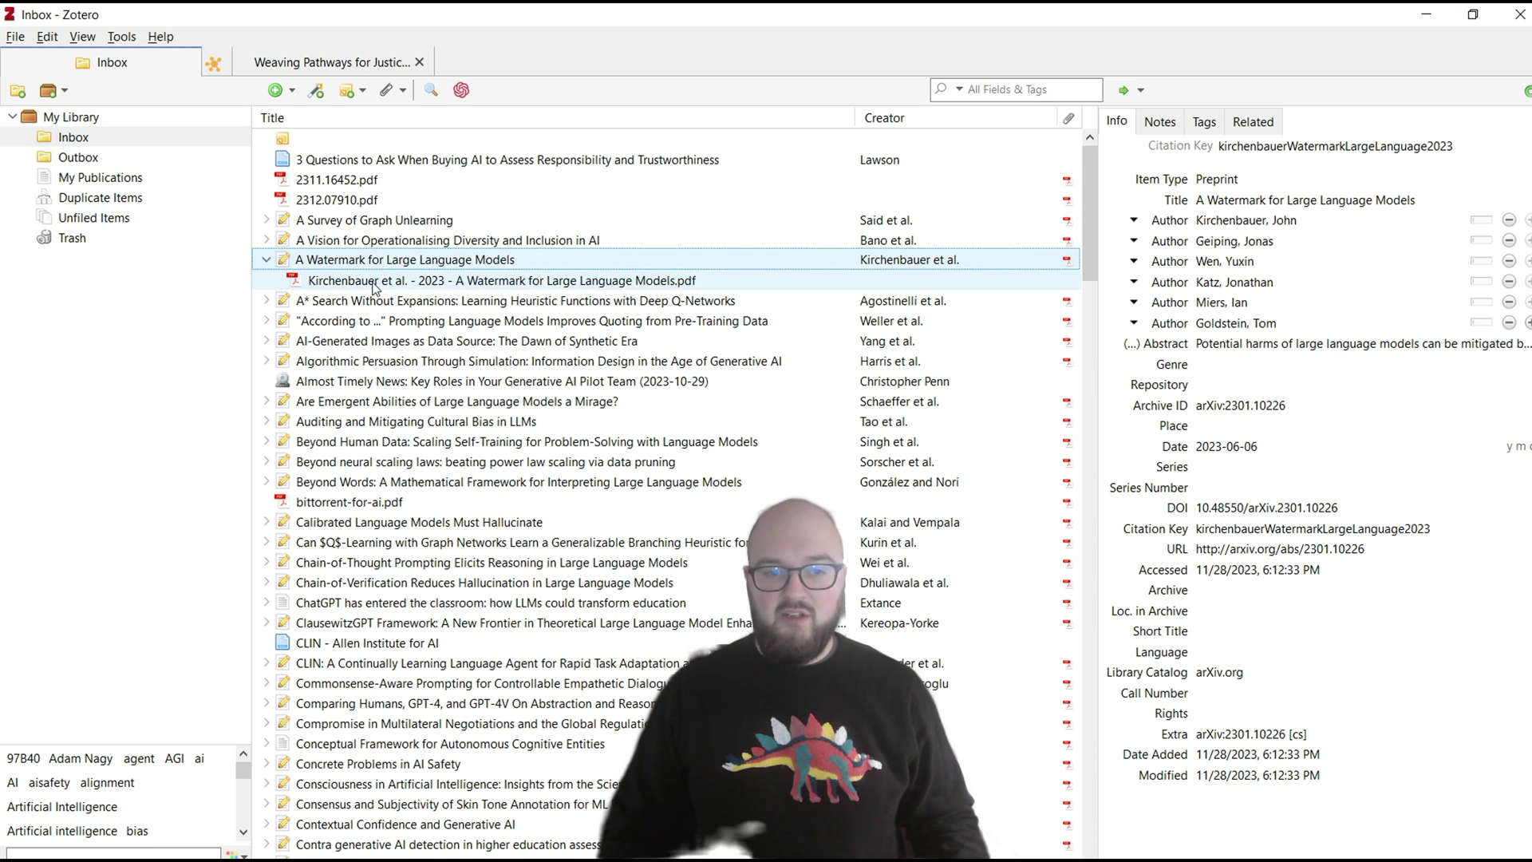
pyautogui.click(438, 281)
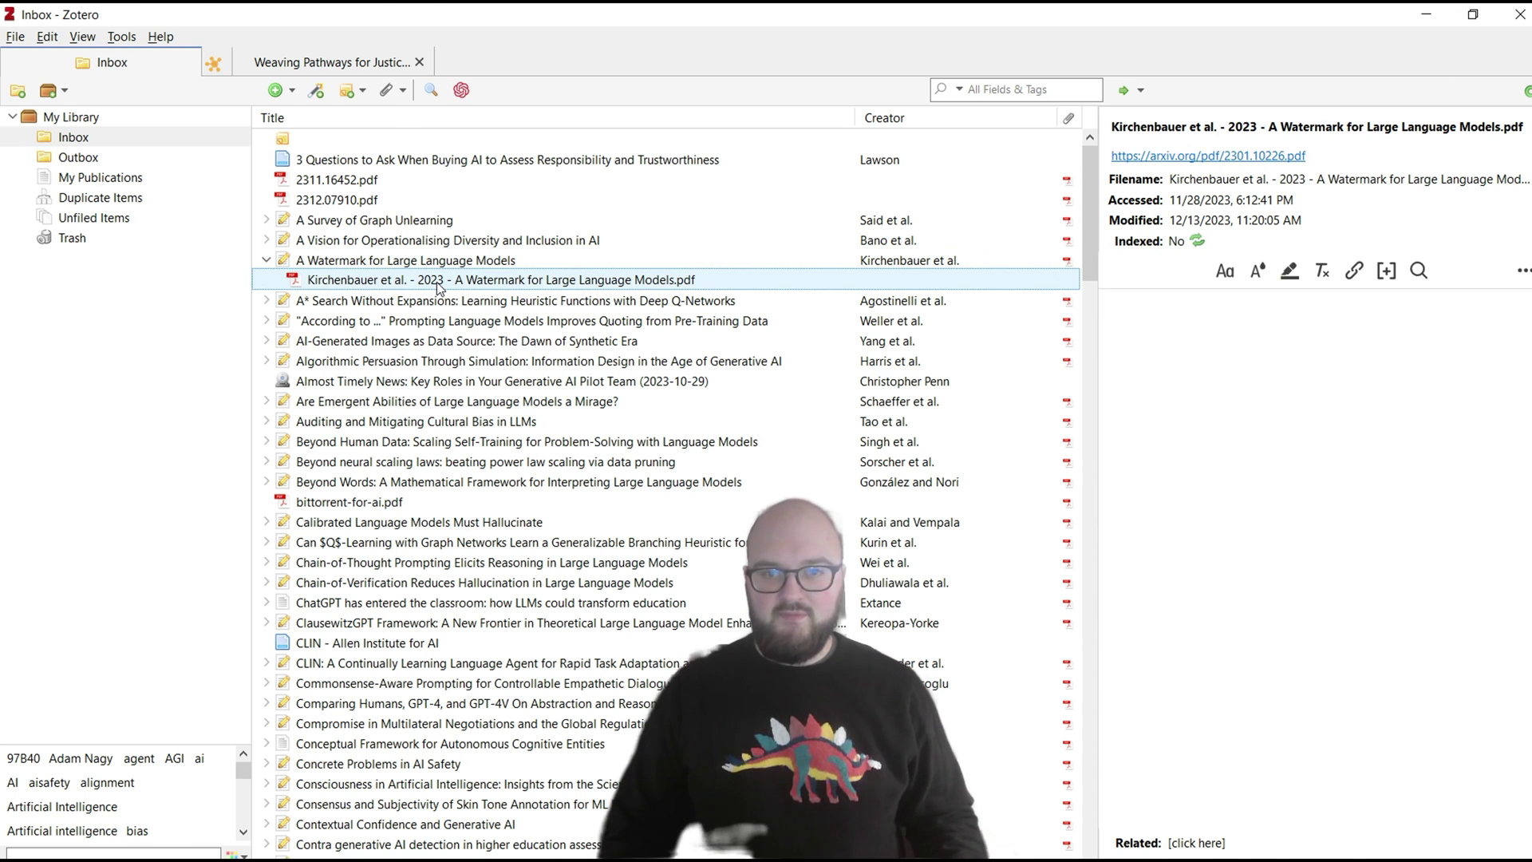
# Open the Watermark PDF and highlight the paper's title in yellow
pyautogui.doubleClick(438, 281)
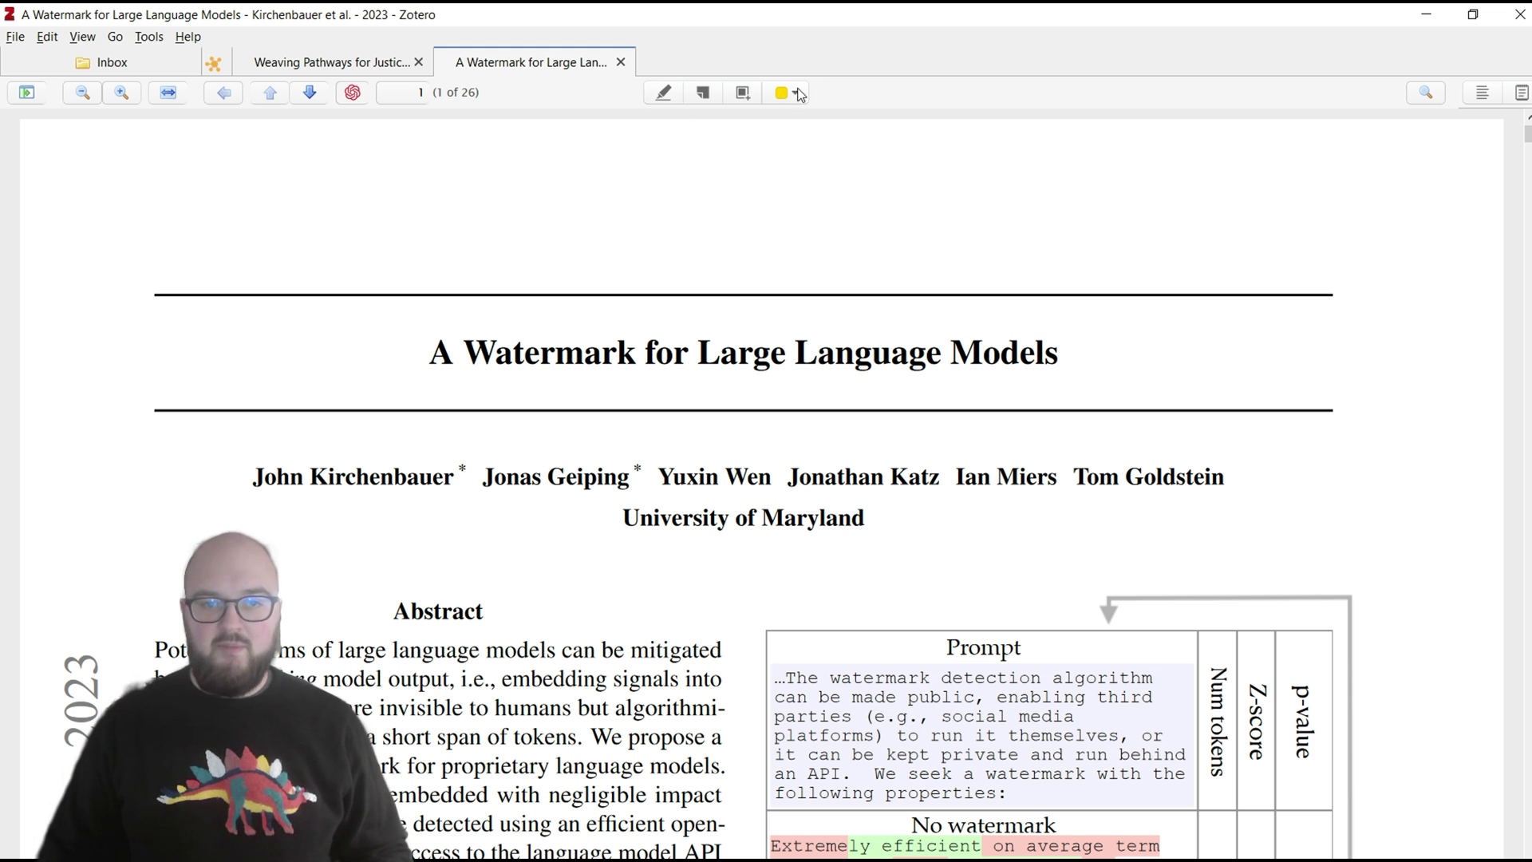
pyautogui.click(664, 93)
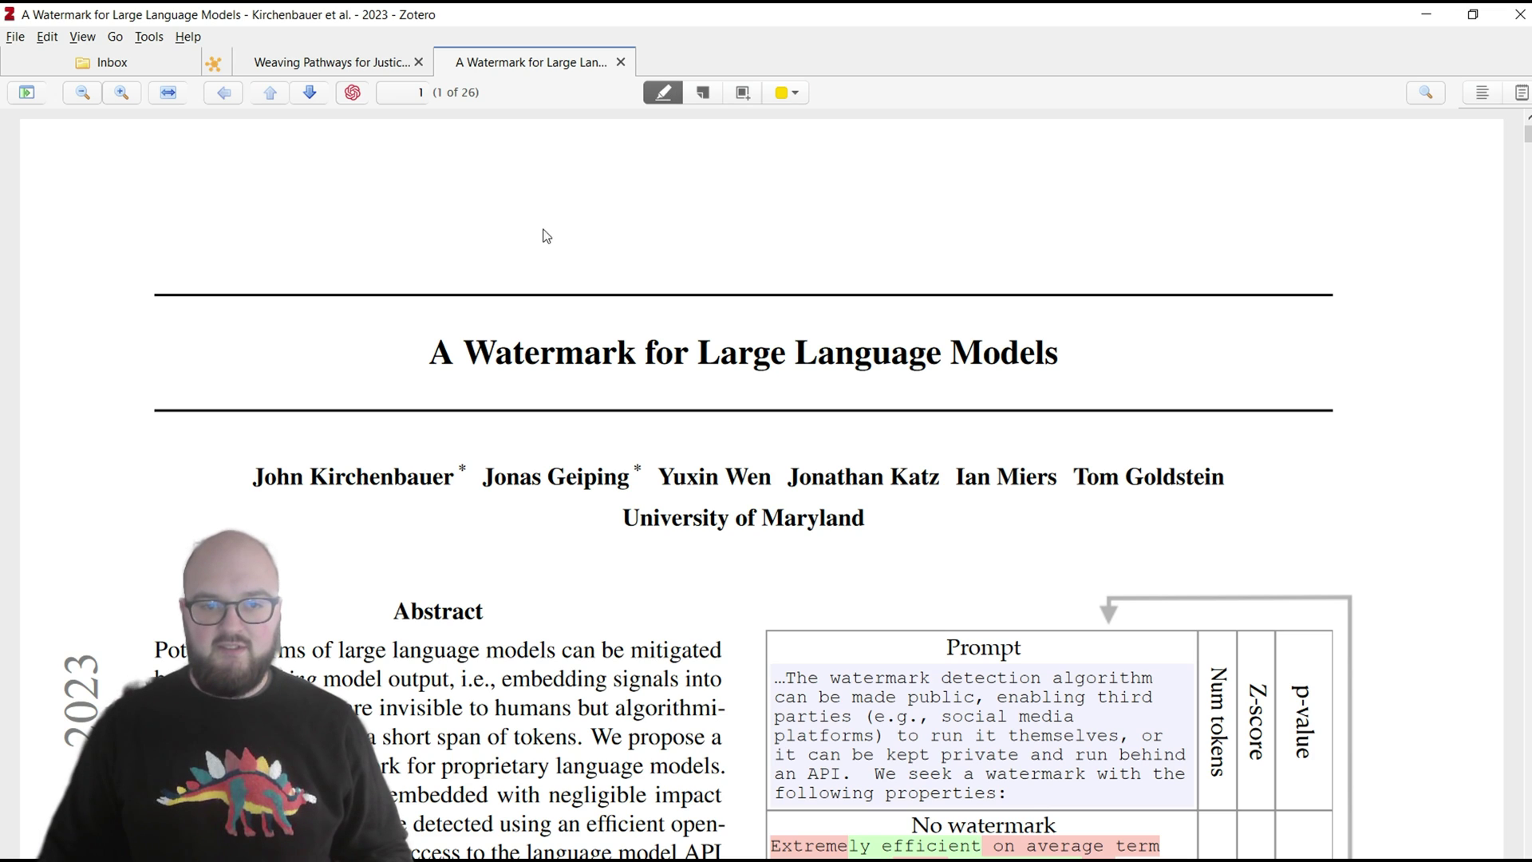
pyautogui.moveTo(430, 355); pyautogui.dragTo(1134, 372)
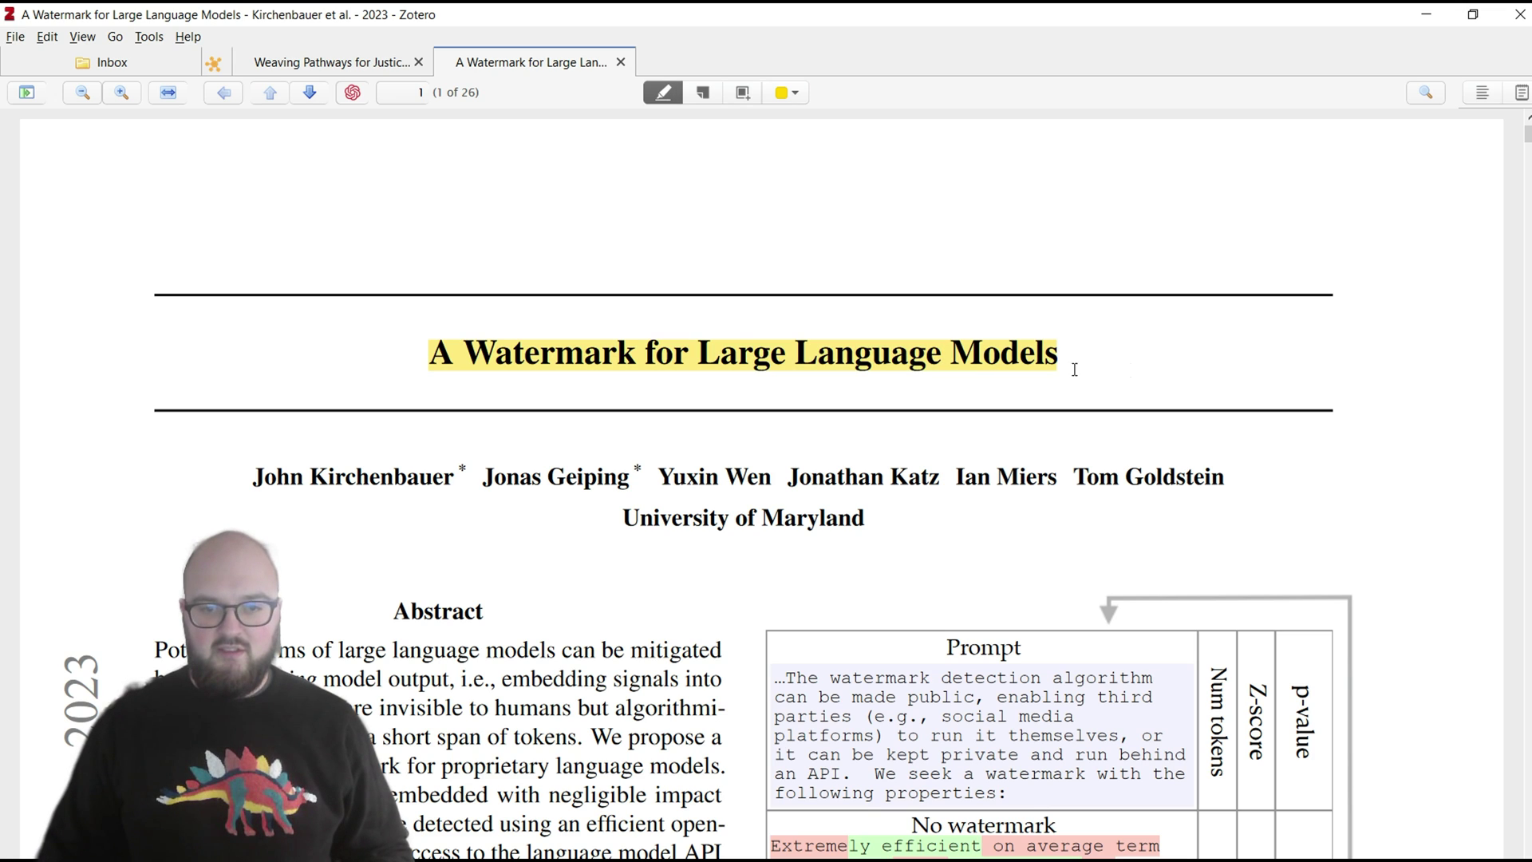
# Add a sticky note below the title and mark the figure as an image annotation
pyautogui.click(703, 93)
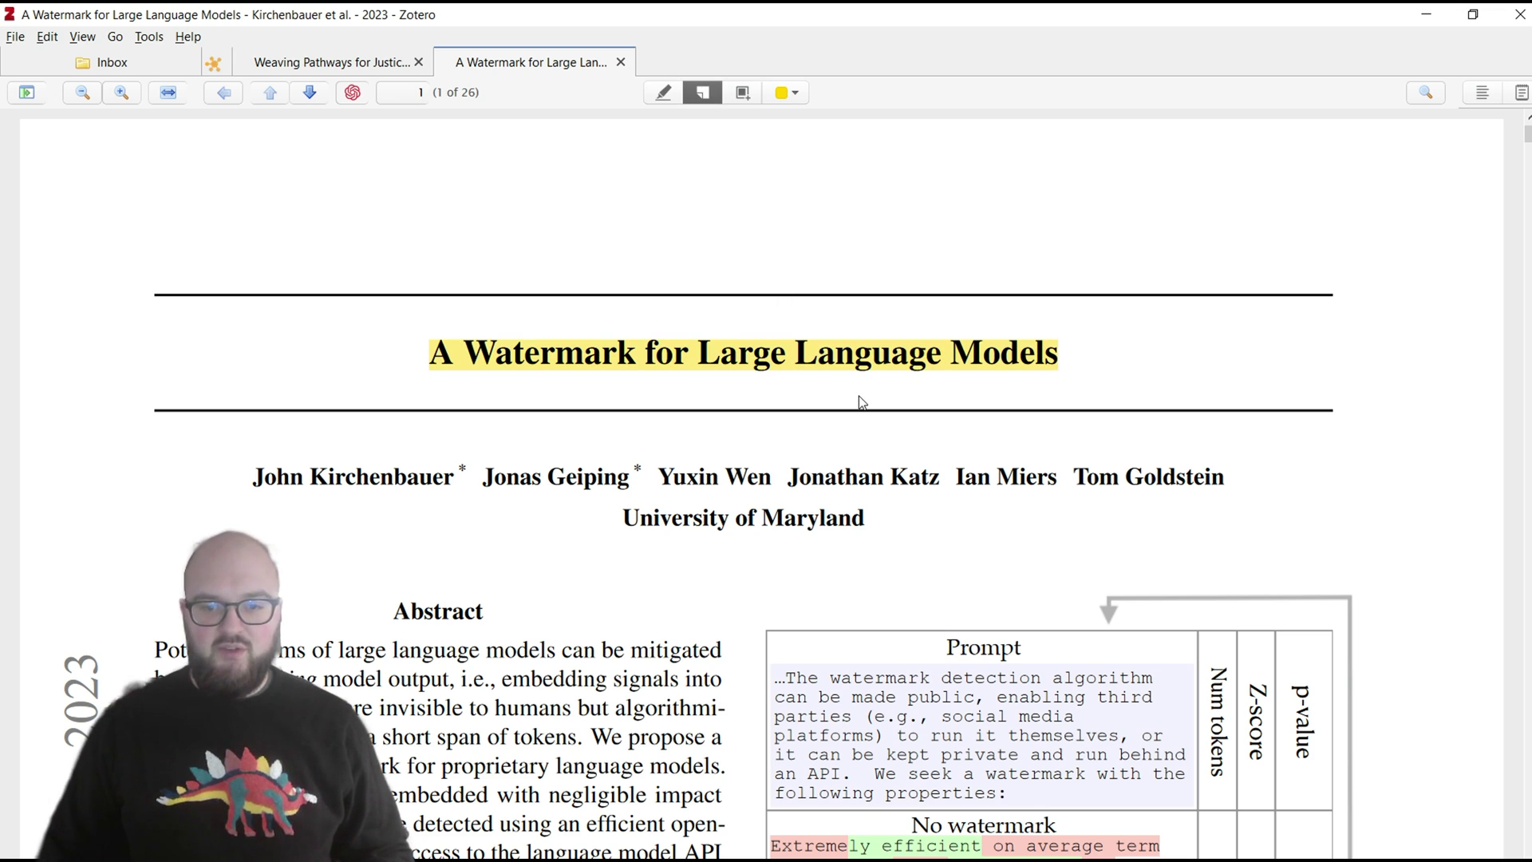
pyautogui.click(655, 422)
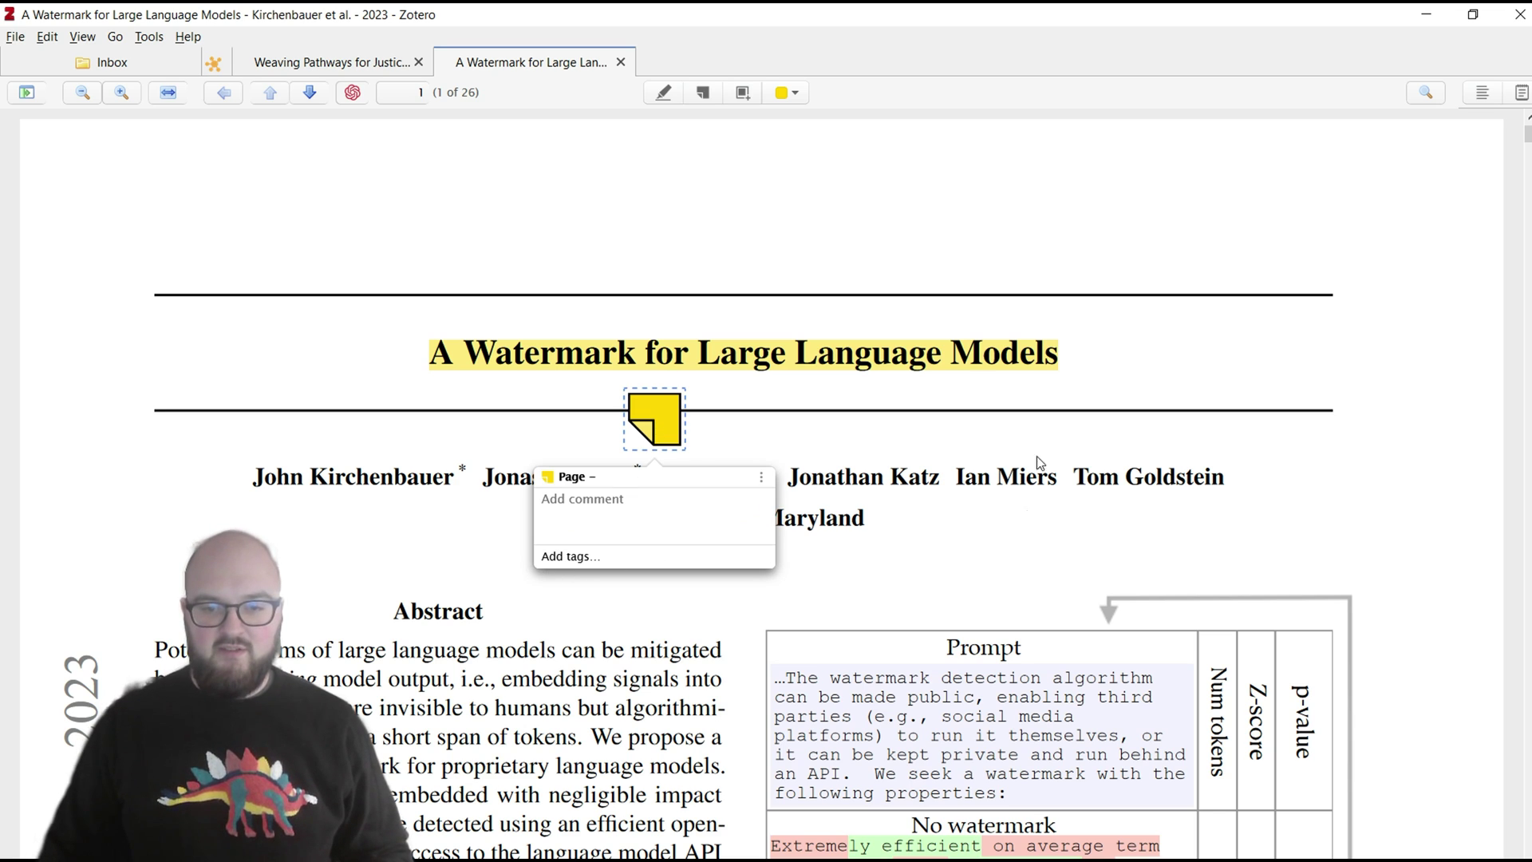
pyautogui.click(742, 93)
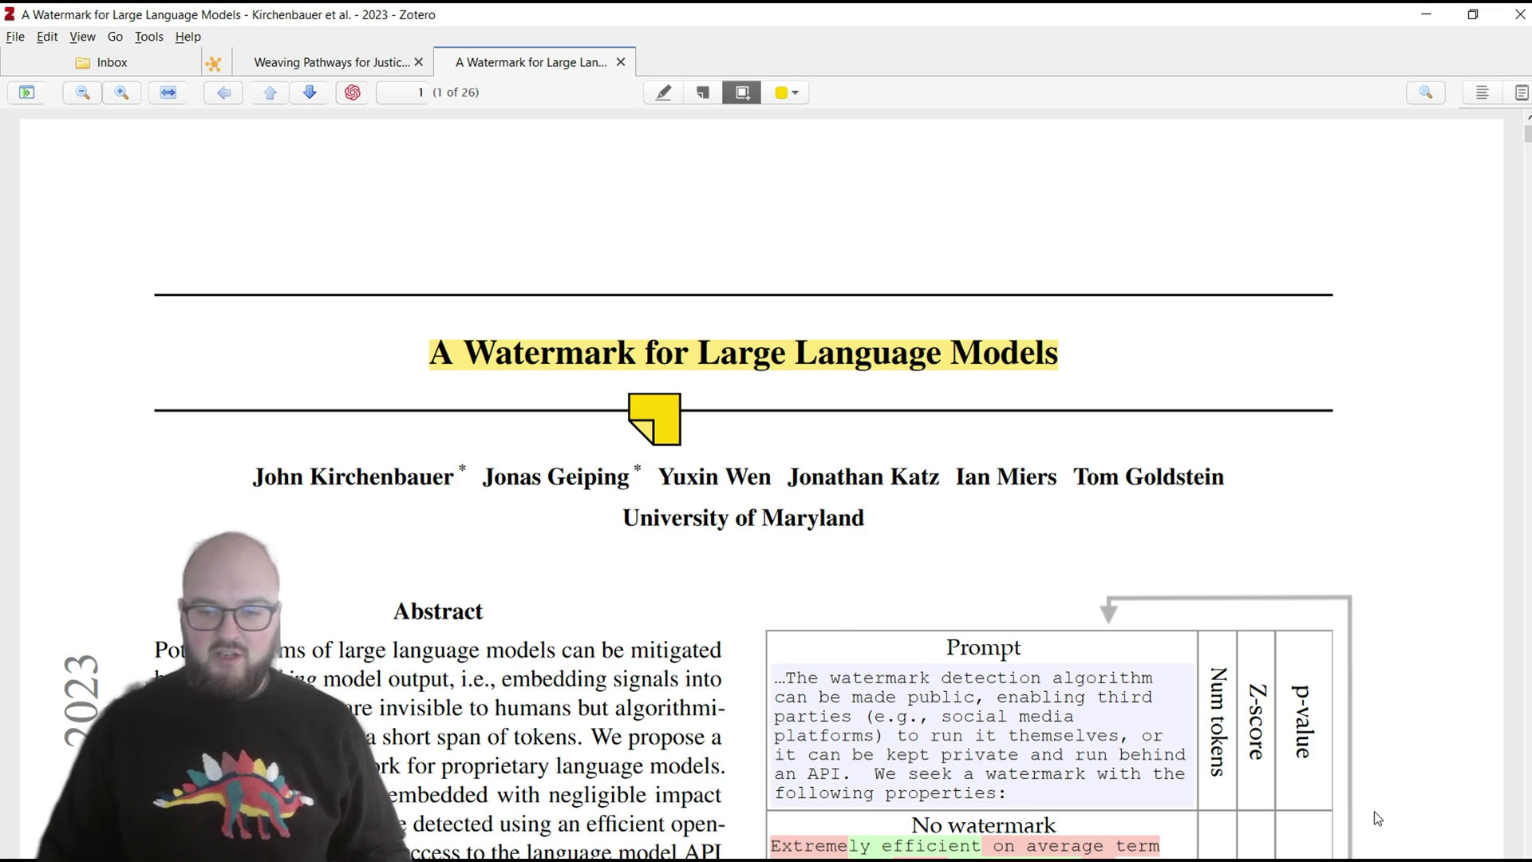
pyautogui.moveTo(741, 592); pyautogui.dragTo(1390, 827)
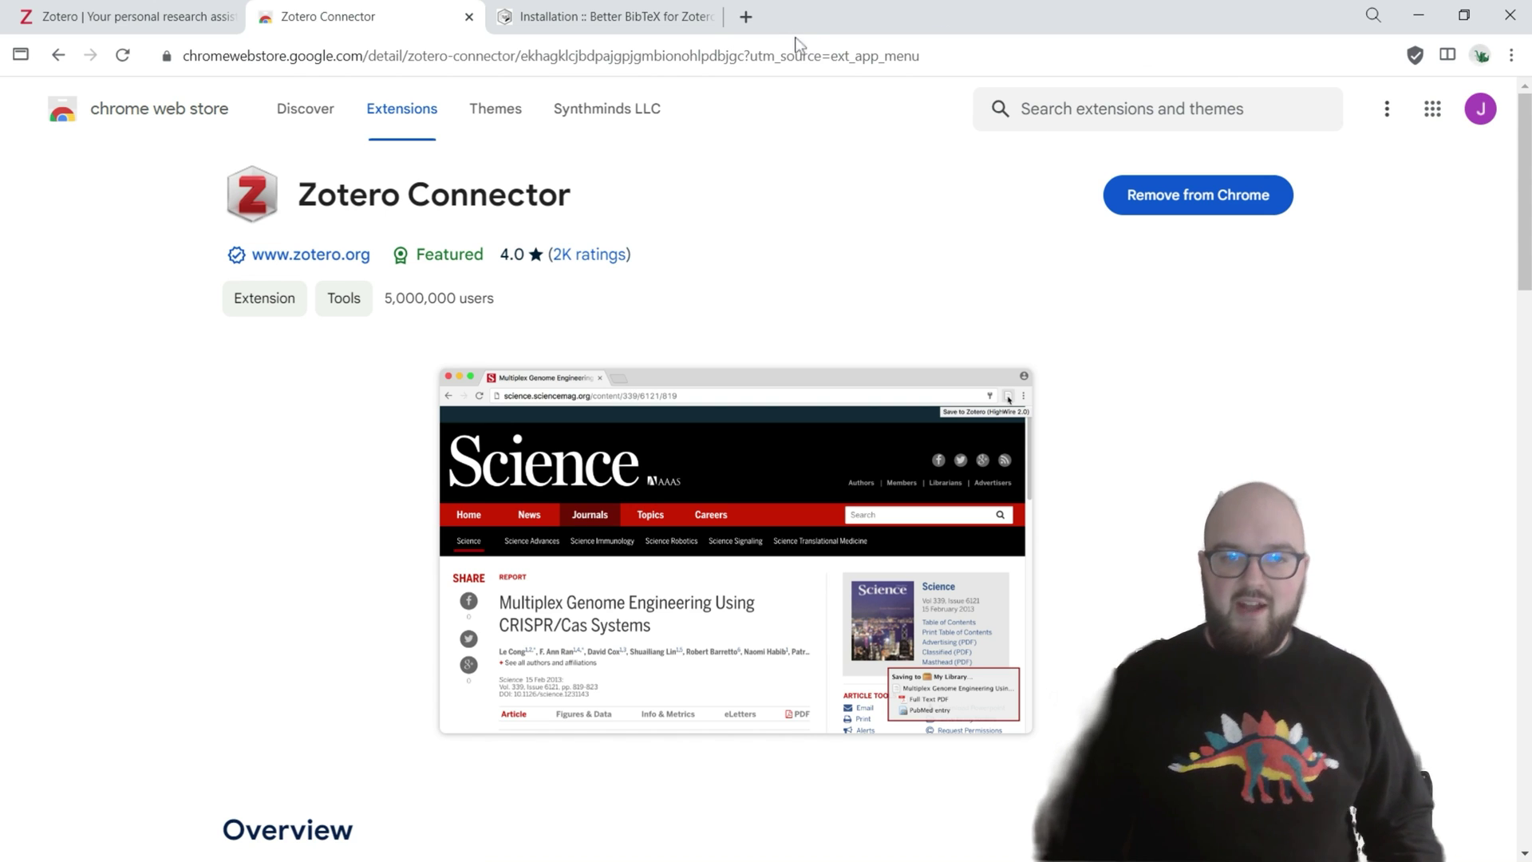
# Search arXiv for 'ai' in a new tab and open the Weaving Pathways for Justice with GPT paper
pyautogui.click(747, 17)
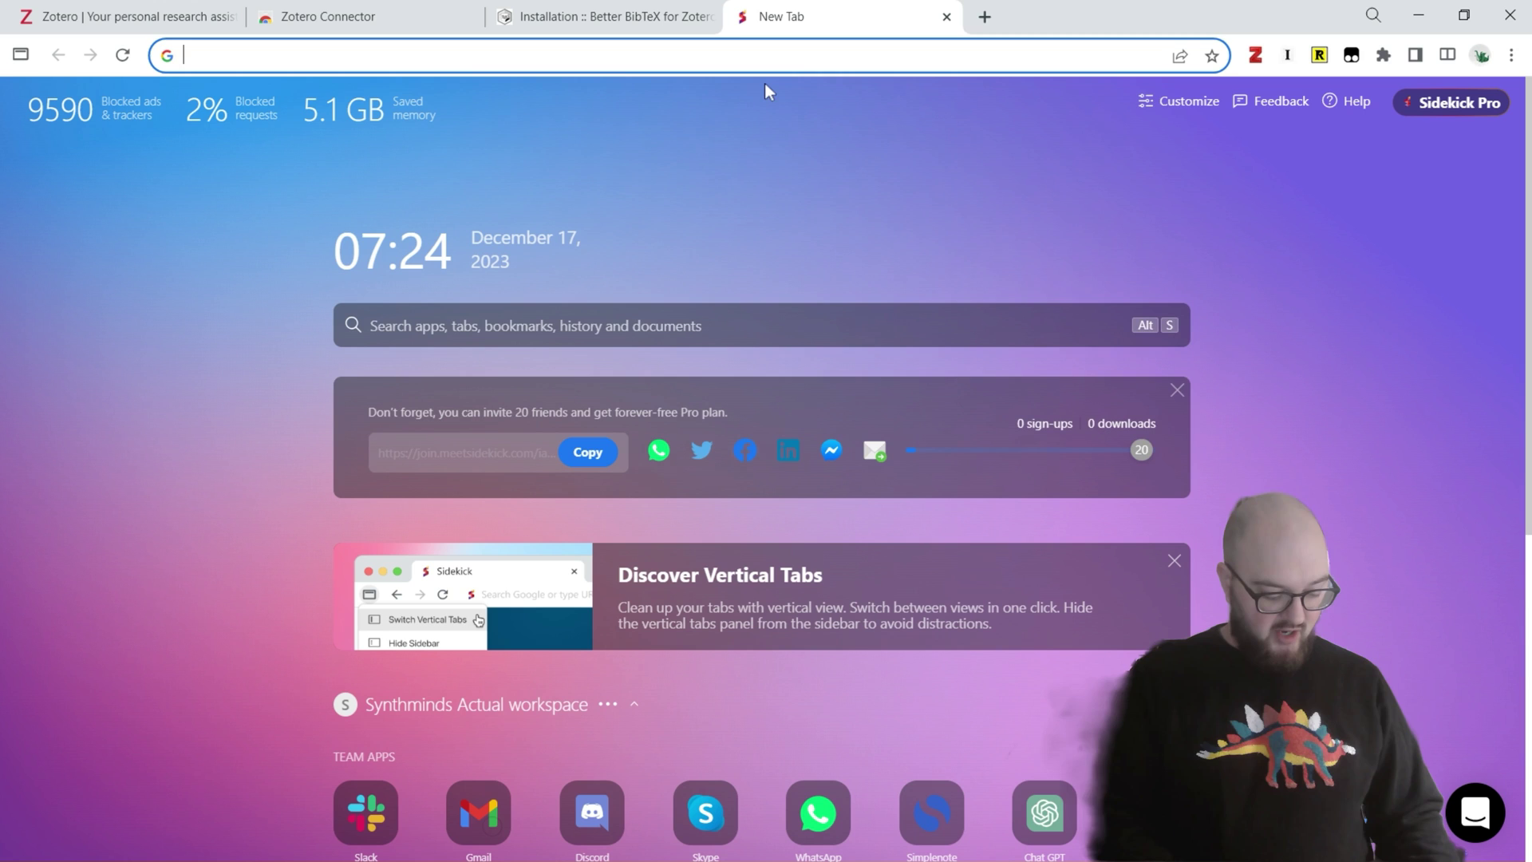
pyautogui.write('arxi')
pyautogui.press('Return')
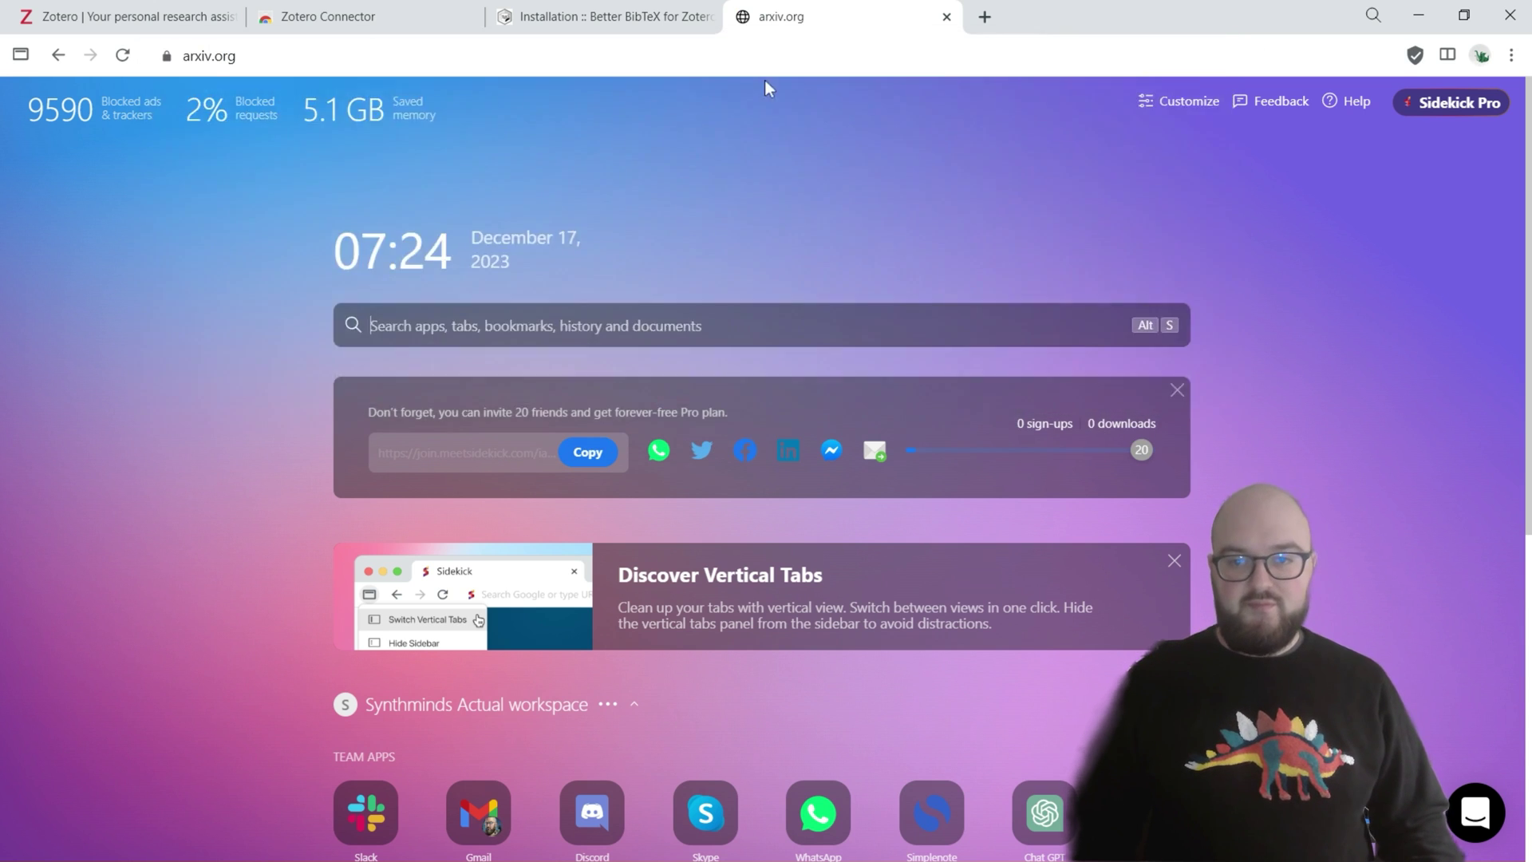
pyautogui.click(1193, 196)
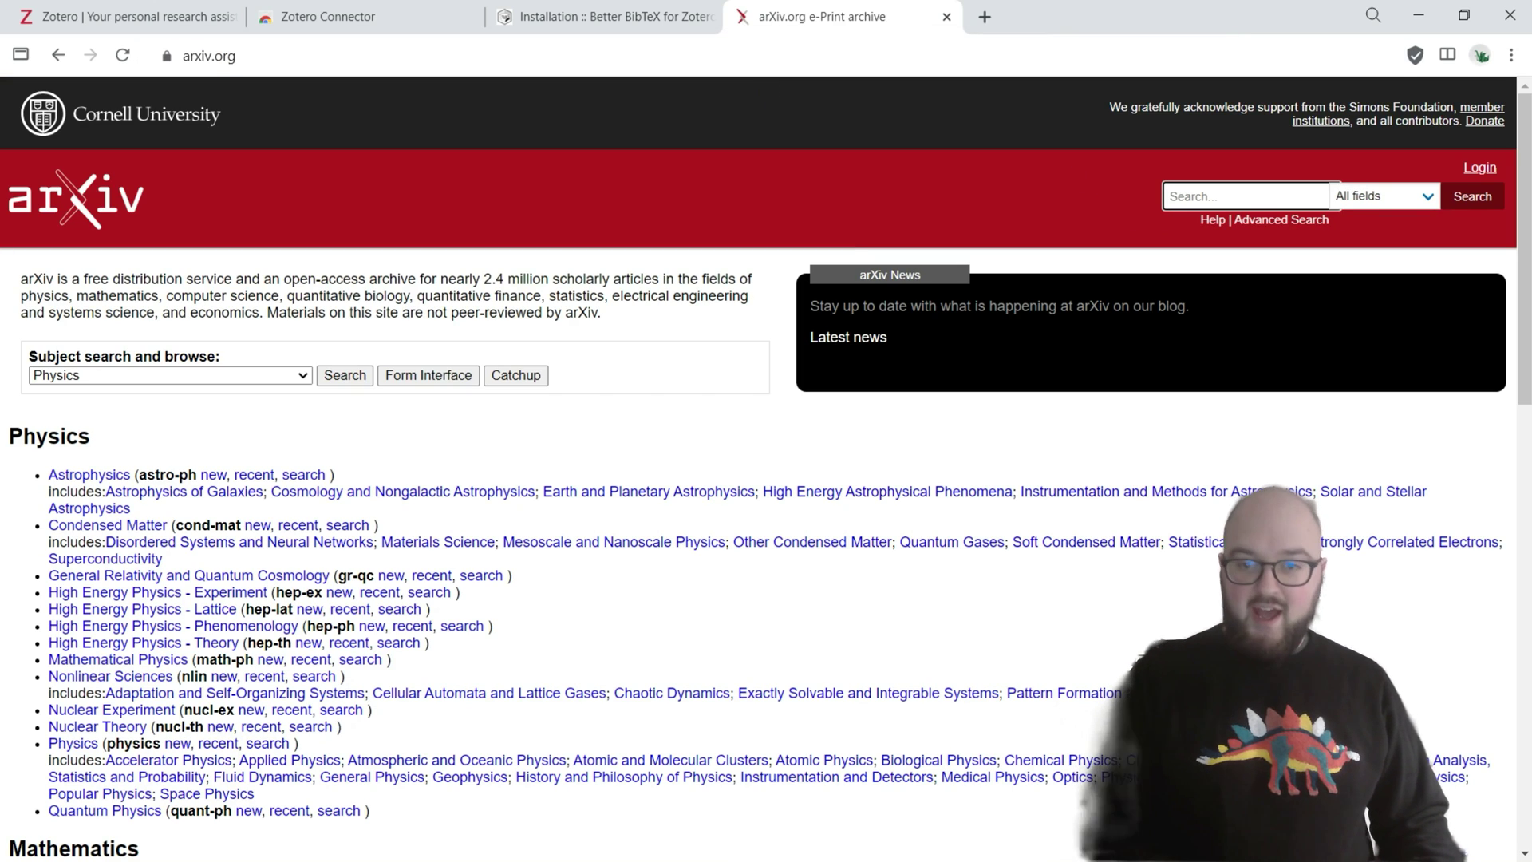
pyautogui.write('ai')
pyautogui.press('Return')
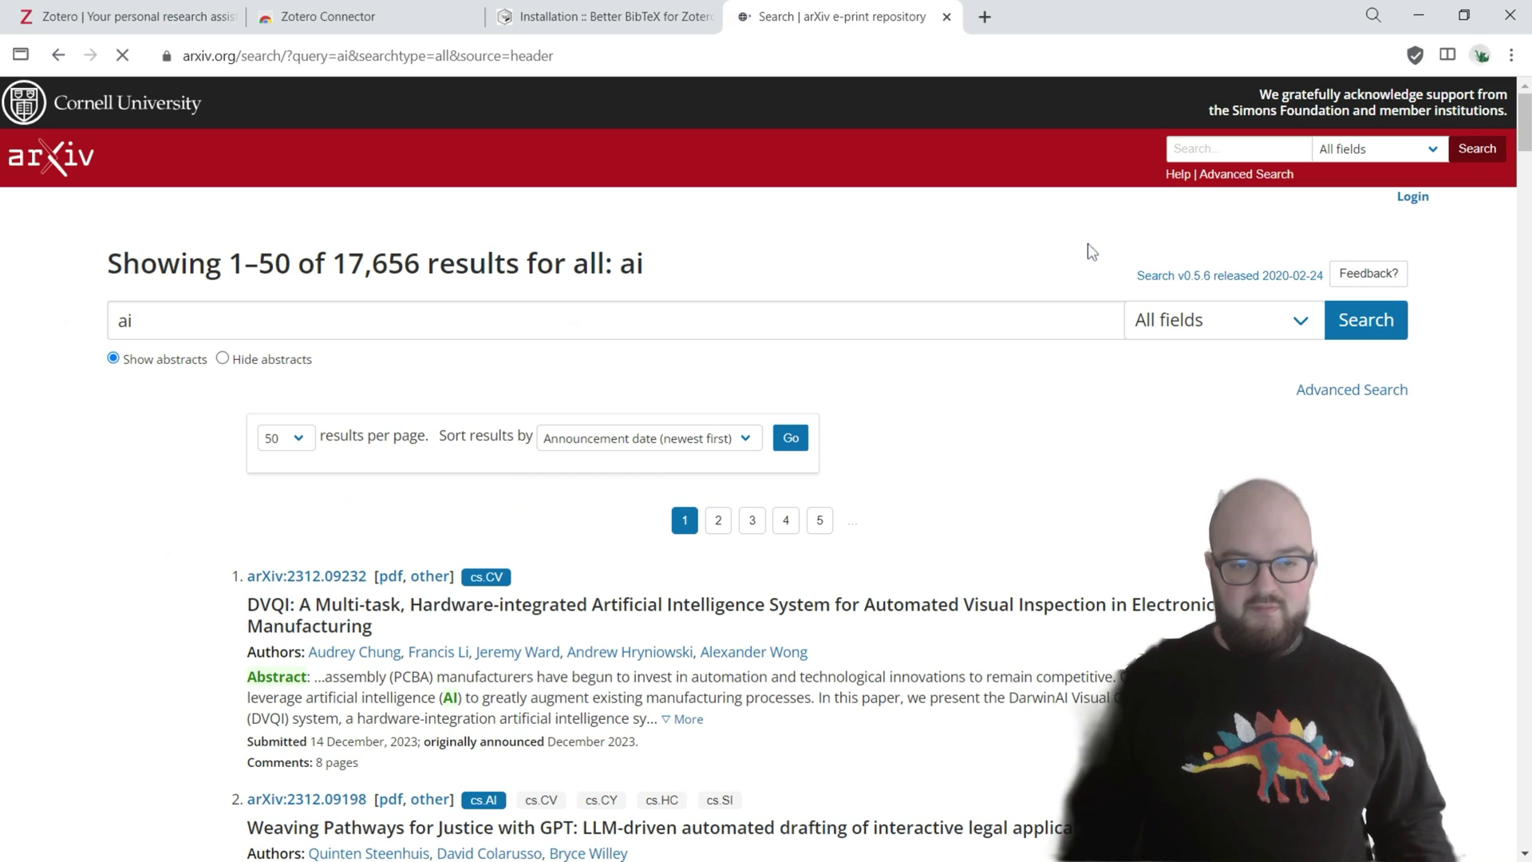
pyautogui.scroll(-3, 766, 479)
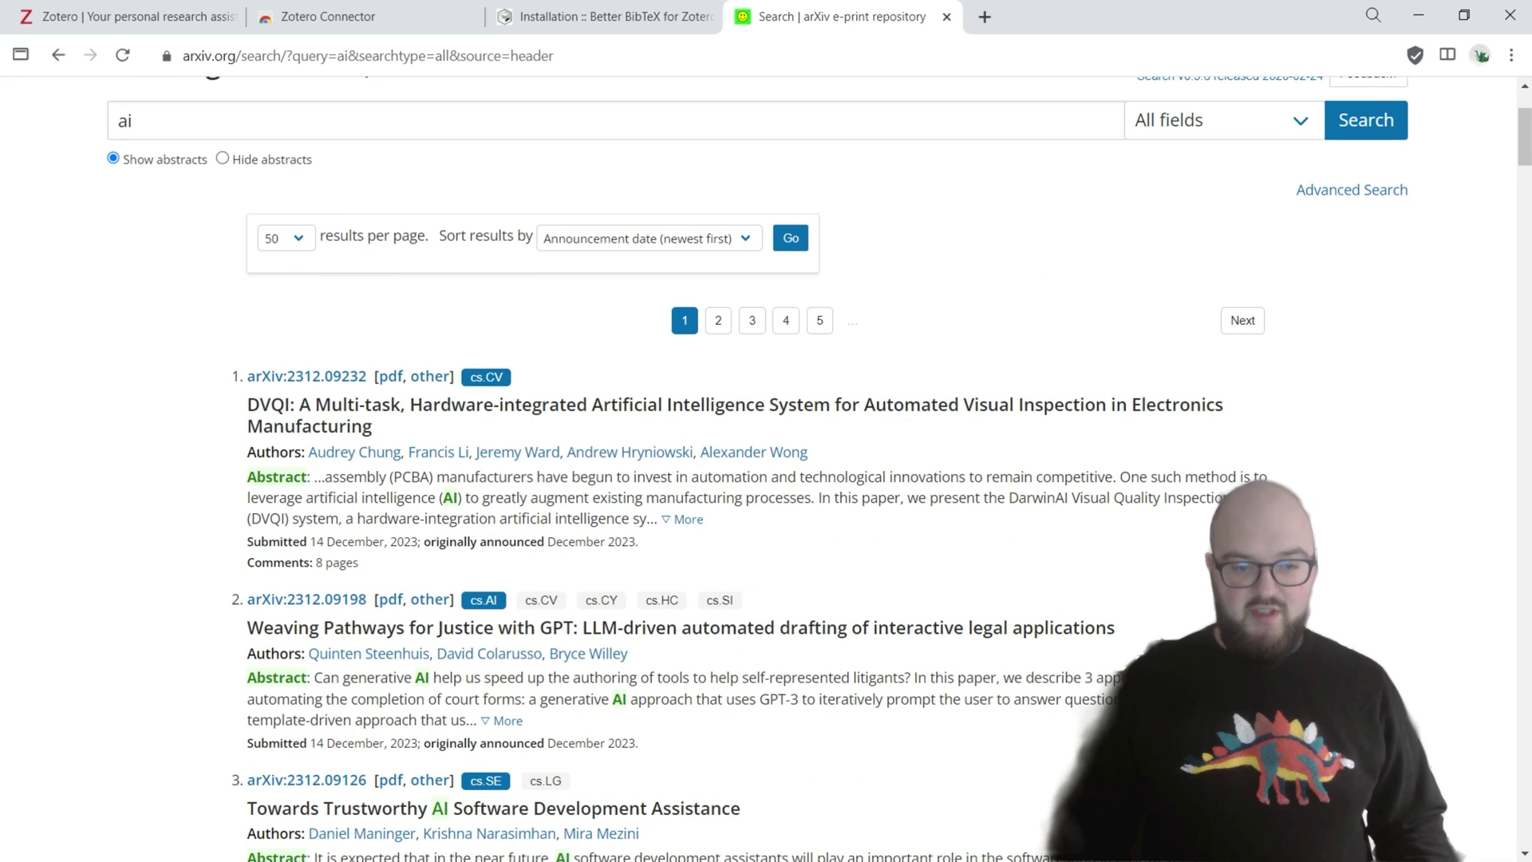
pyautogui.click(322, 600)
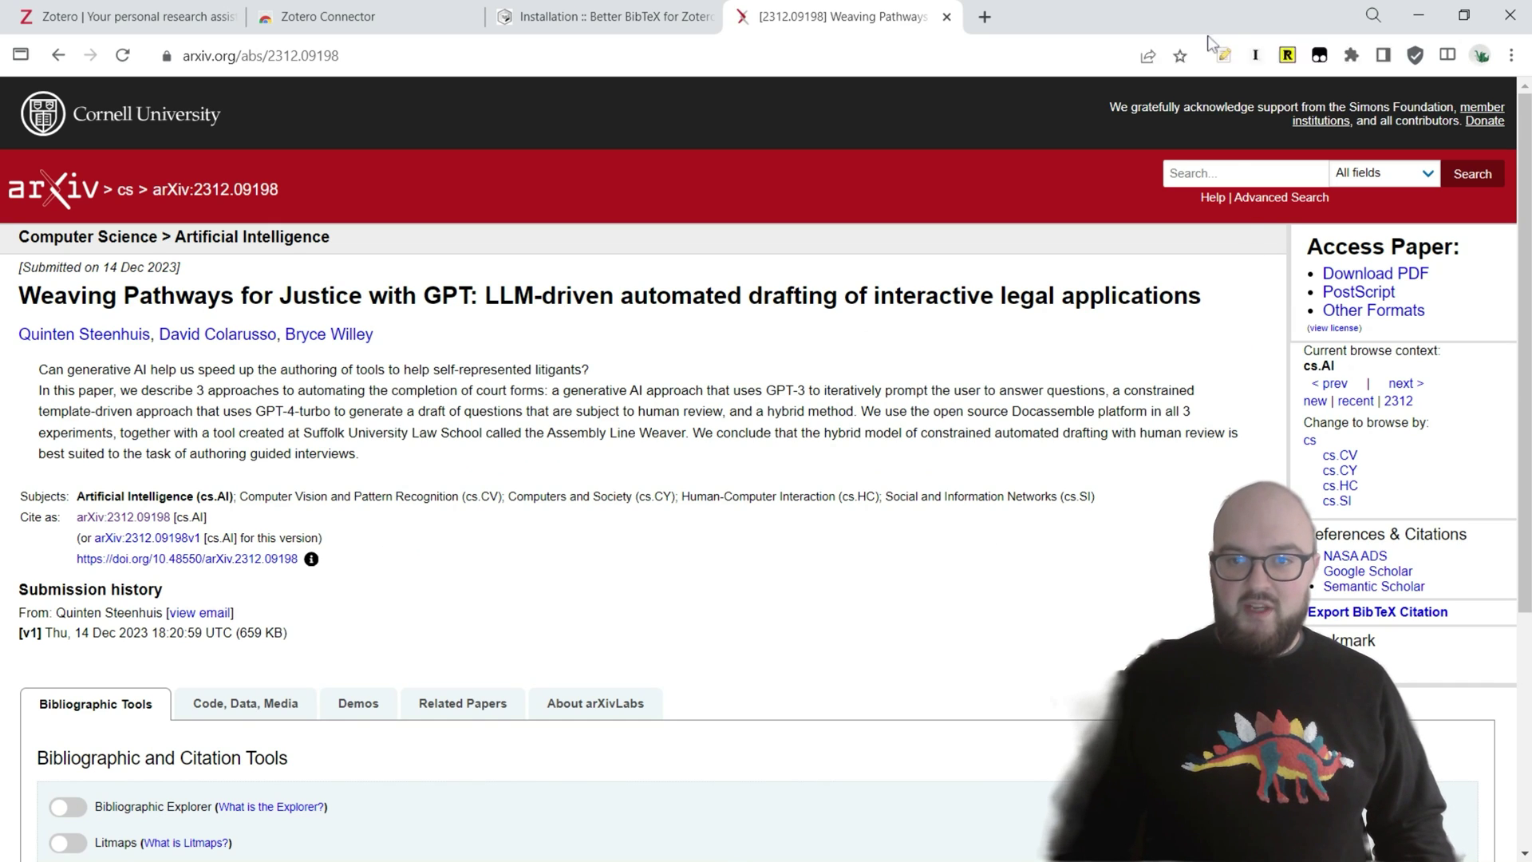
# Save the paper to the Zotero Inbox with the Connector and close its tab
pyautogui.moveTo(1229, 63)
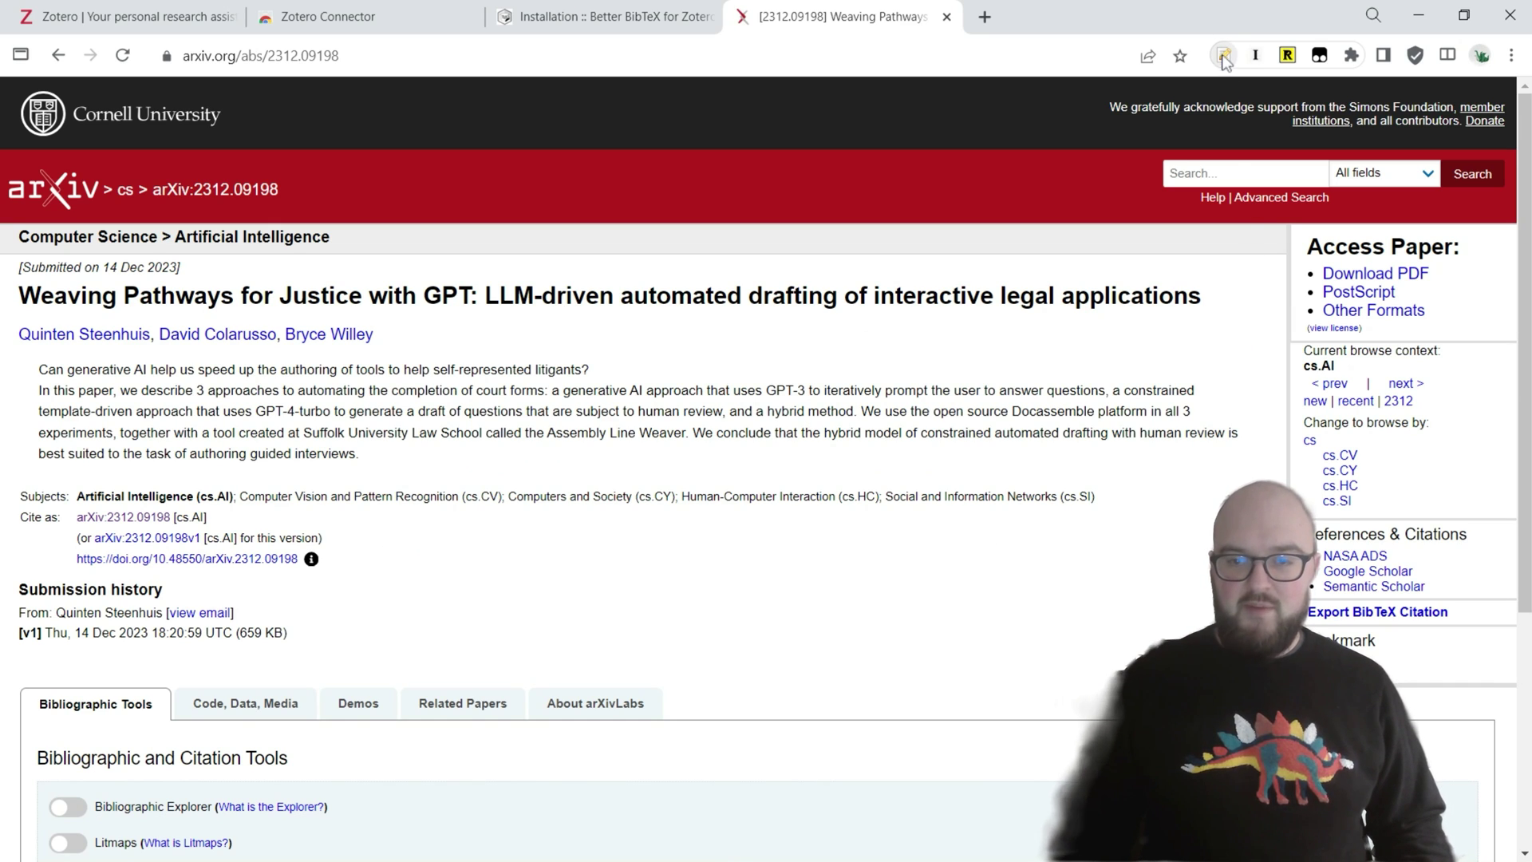
pyautogui.click(1225, 57)
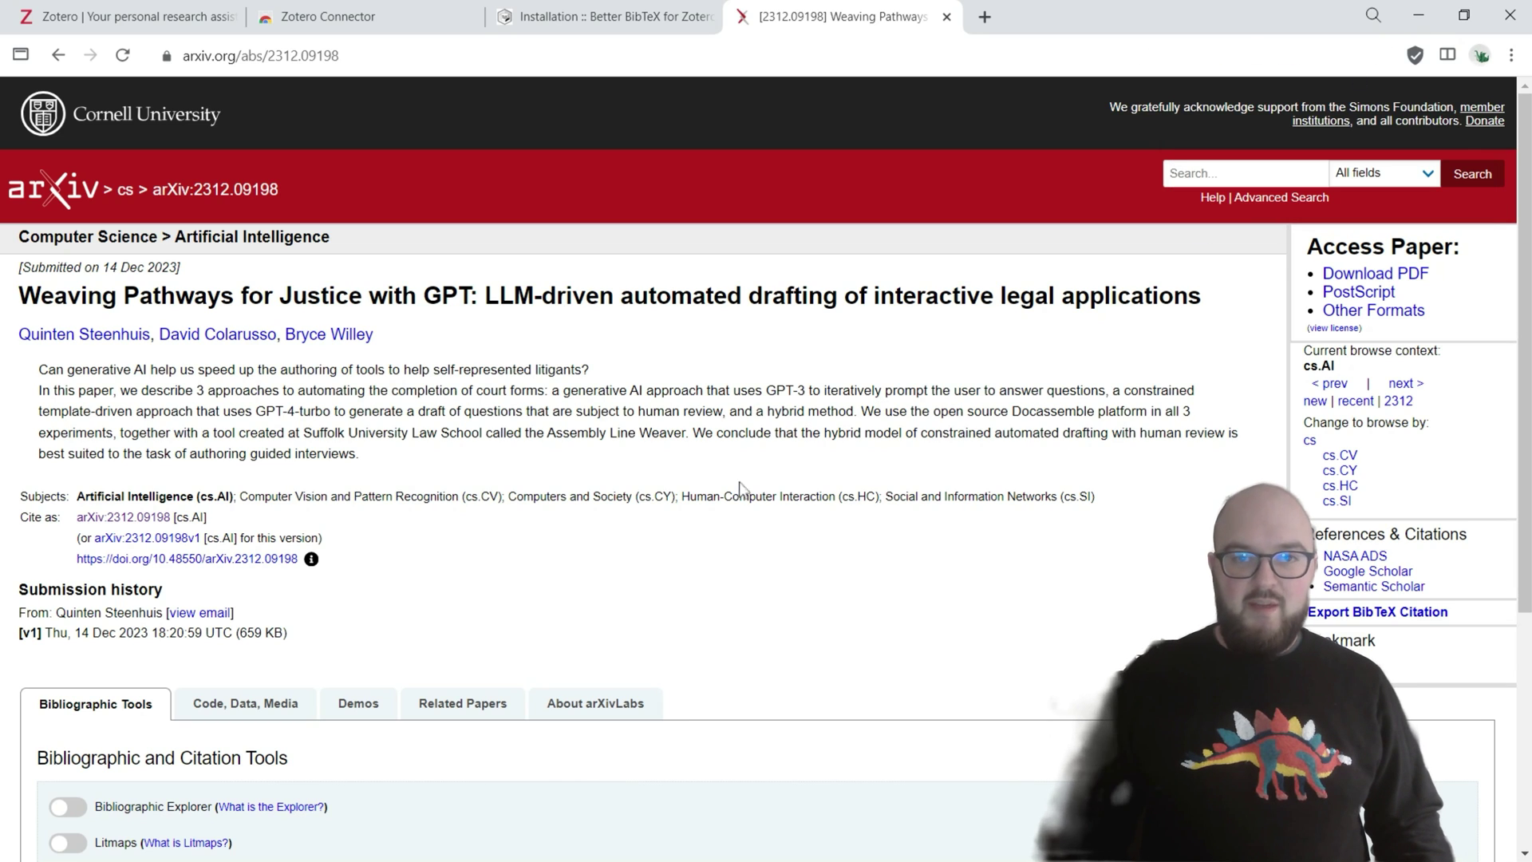
pyautogui.click(947, 17)
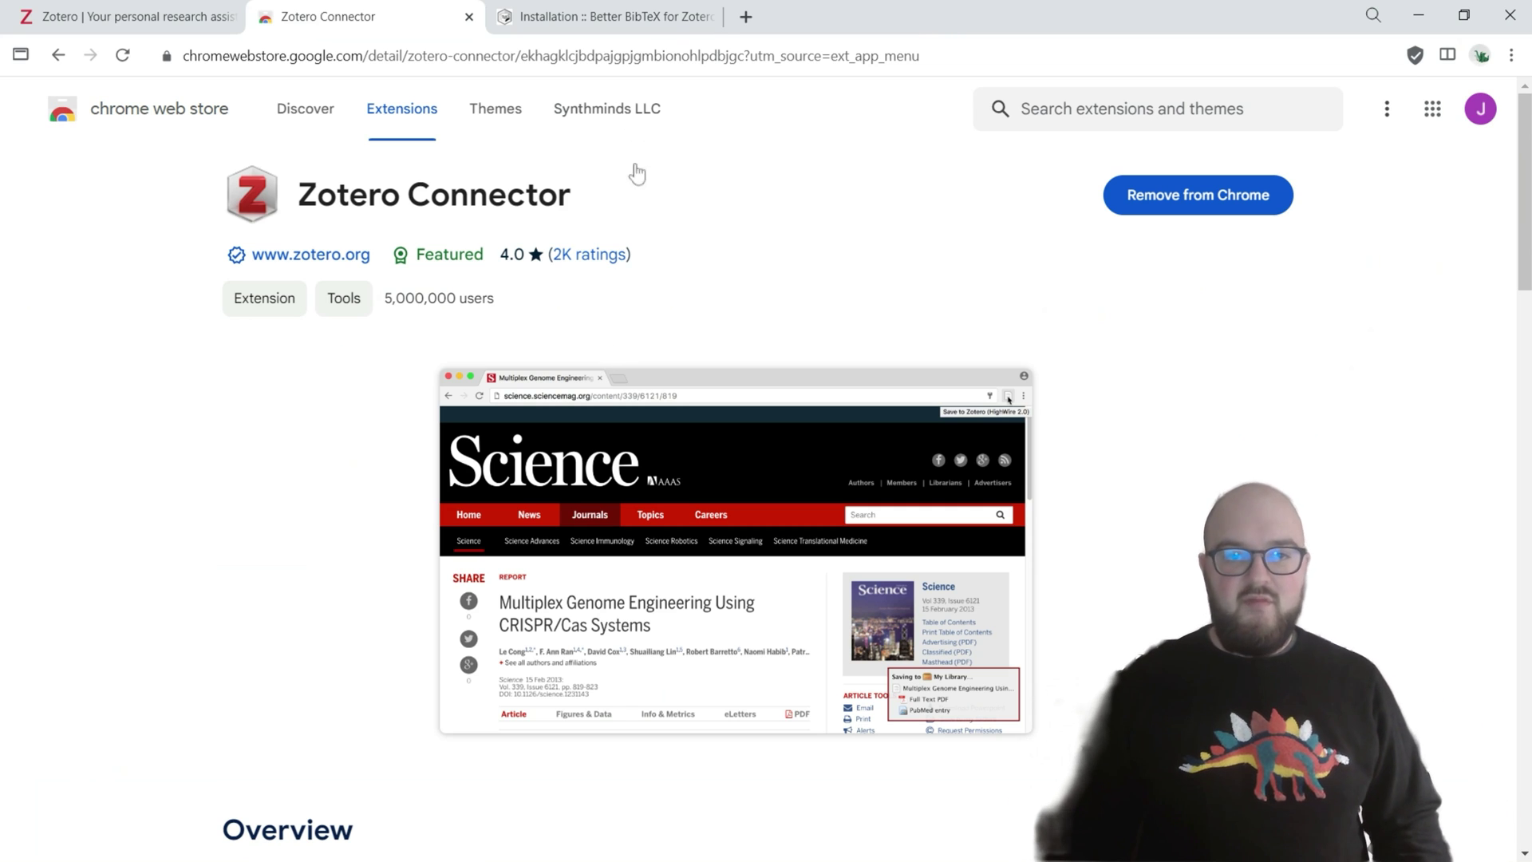
# Review the Better BibTeX installation instructions and follow the 'latest release' link to GitHub
pyautogui.click(628, 24)
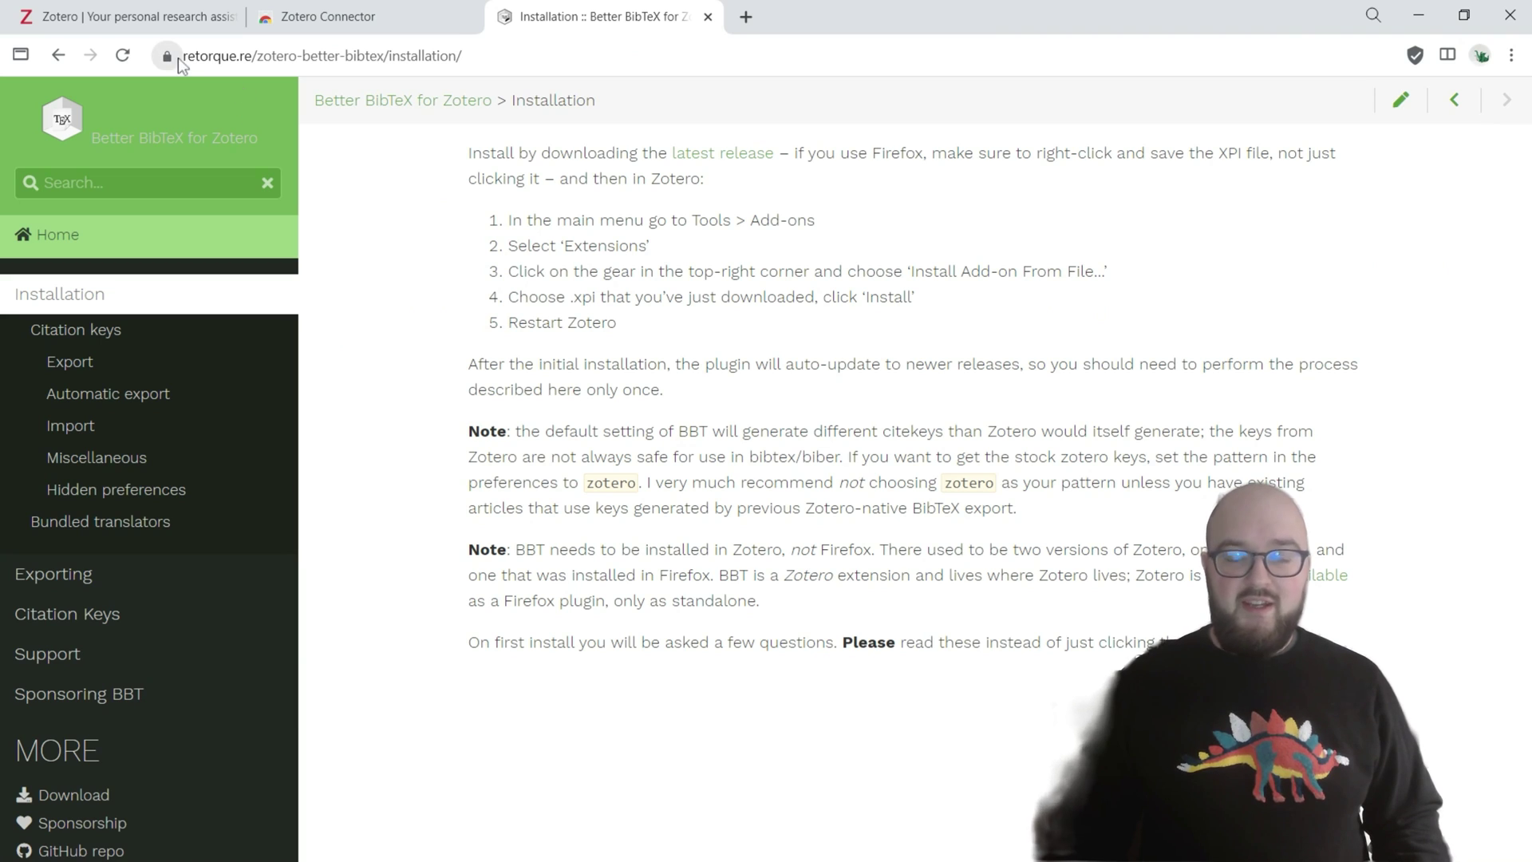
pyautogui.moveTo(185, 56); pyautogui.dragTo(462, 56)
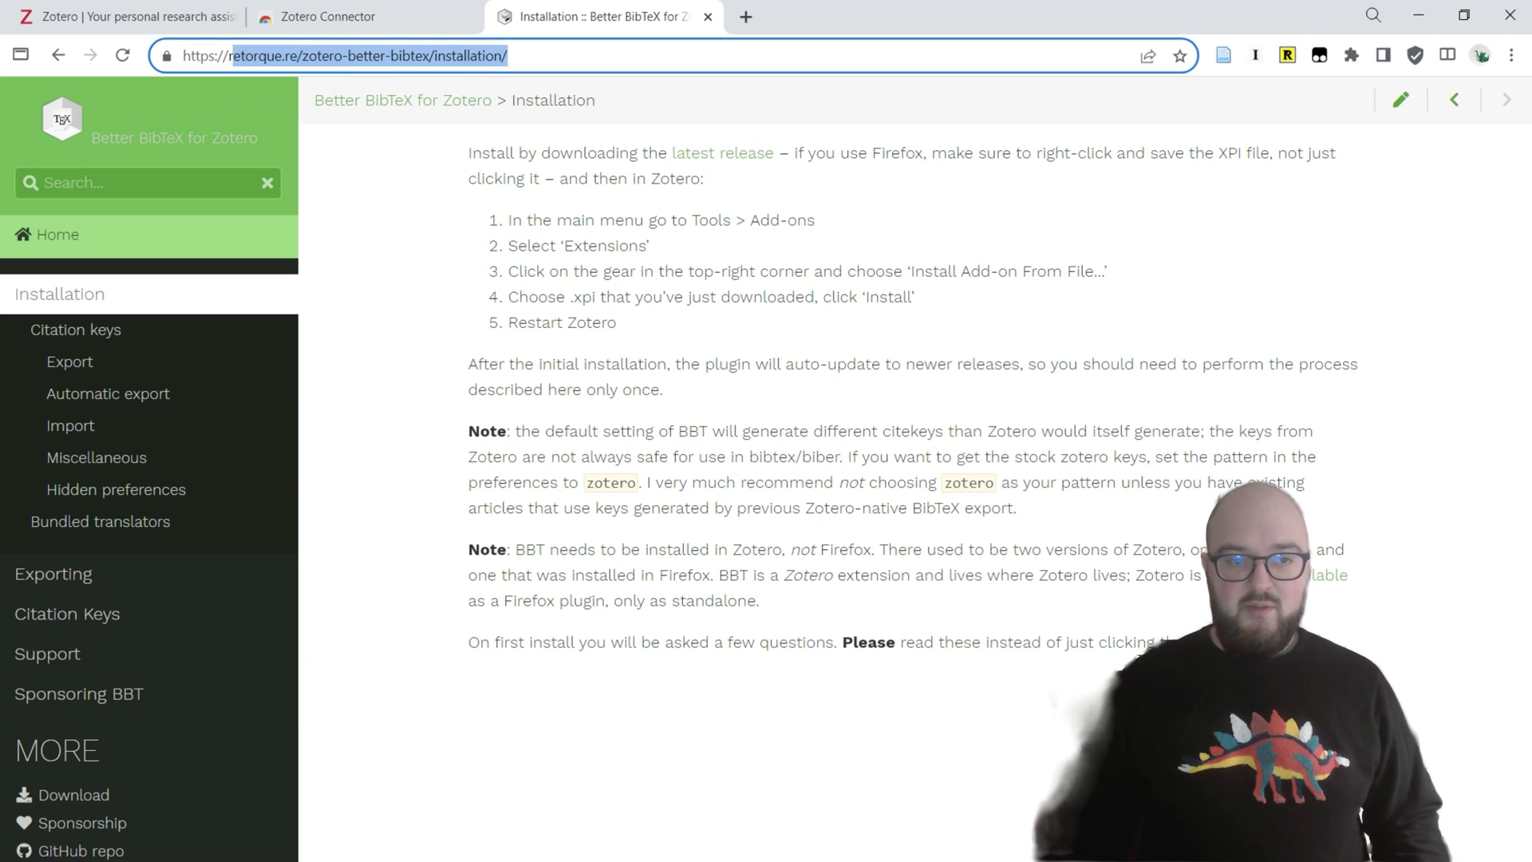
pyautogui.click(754, 403)
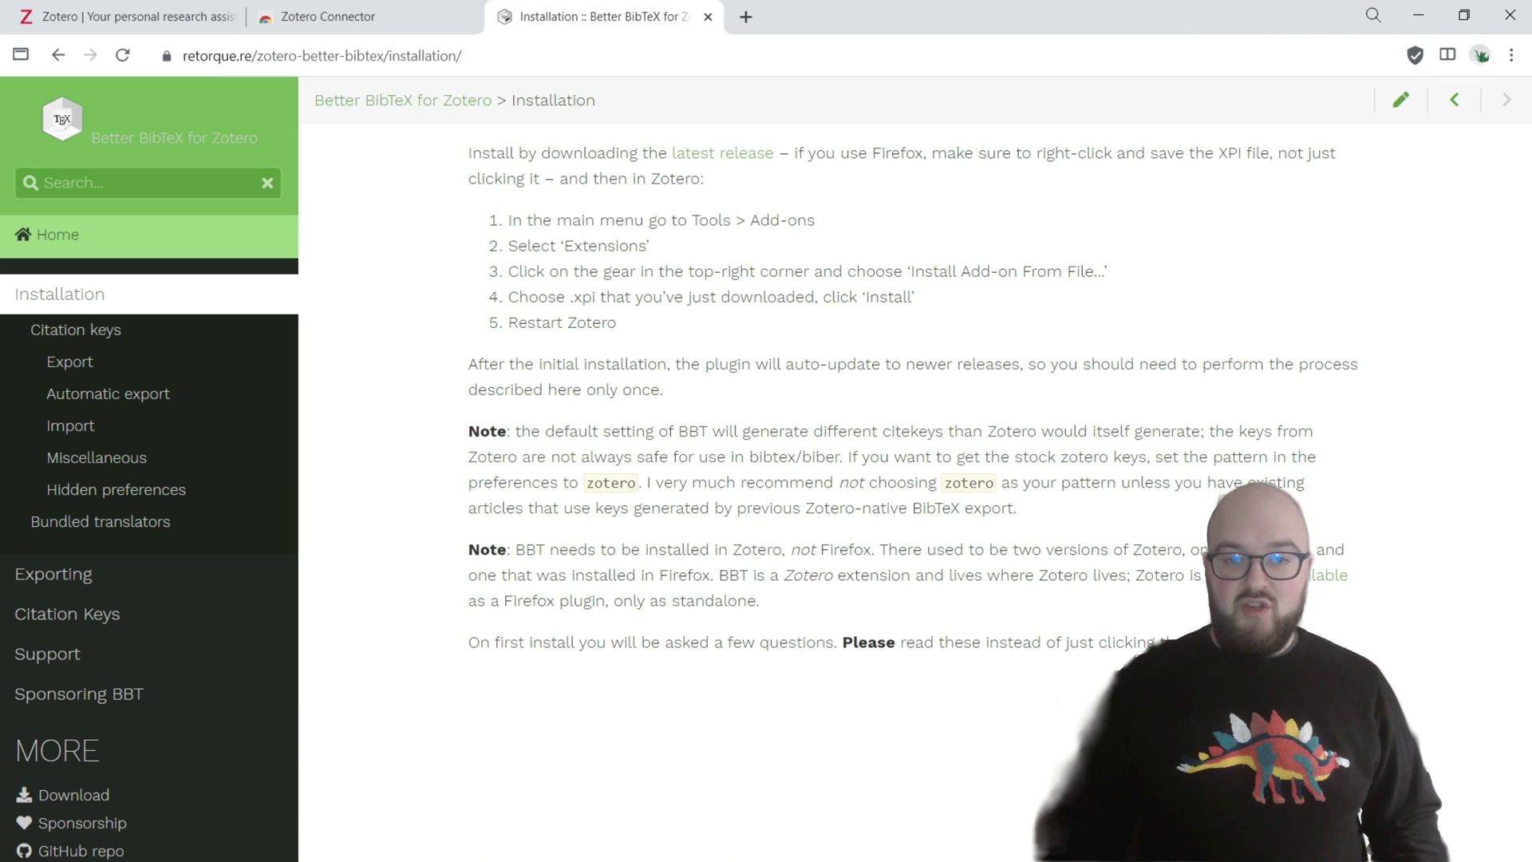
pyautogui.moveTo(469, 153); pyautogui.dragTo(1157, 643)
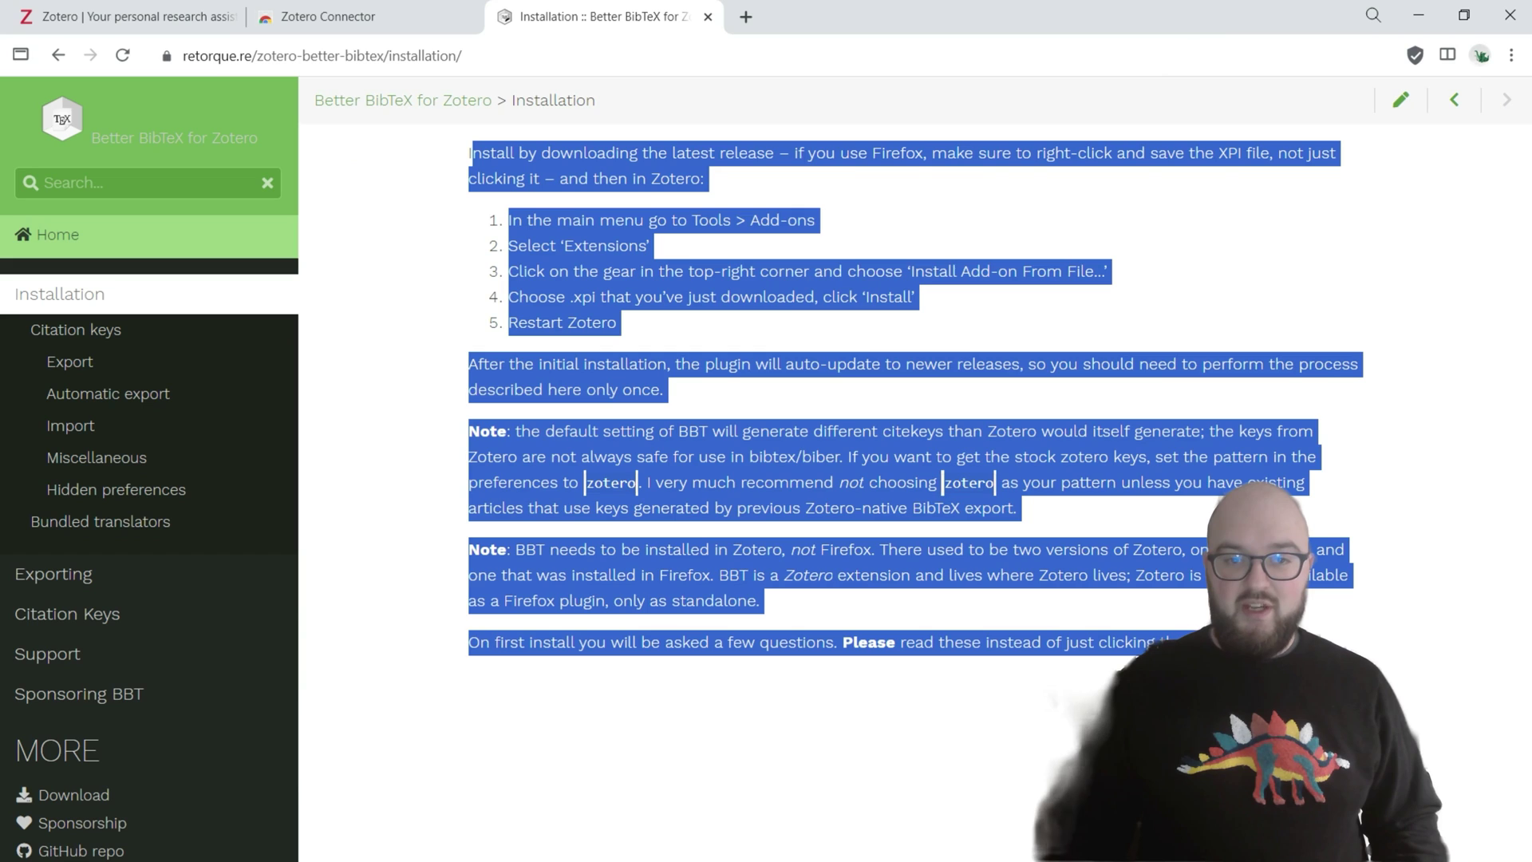
pyautogui.click(863, 321)
pyautogui.click(699, 158)
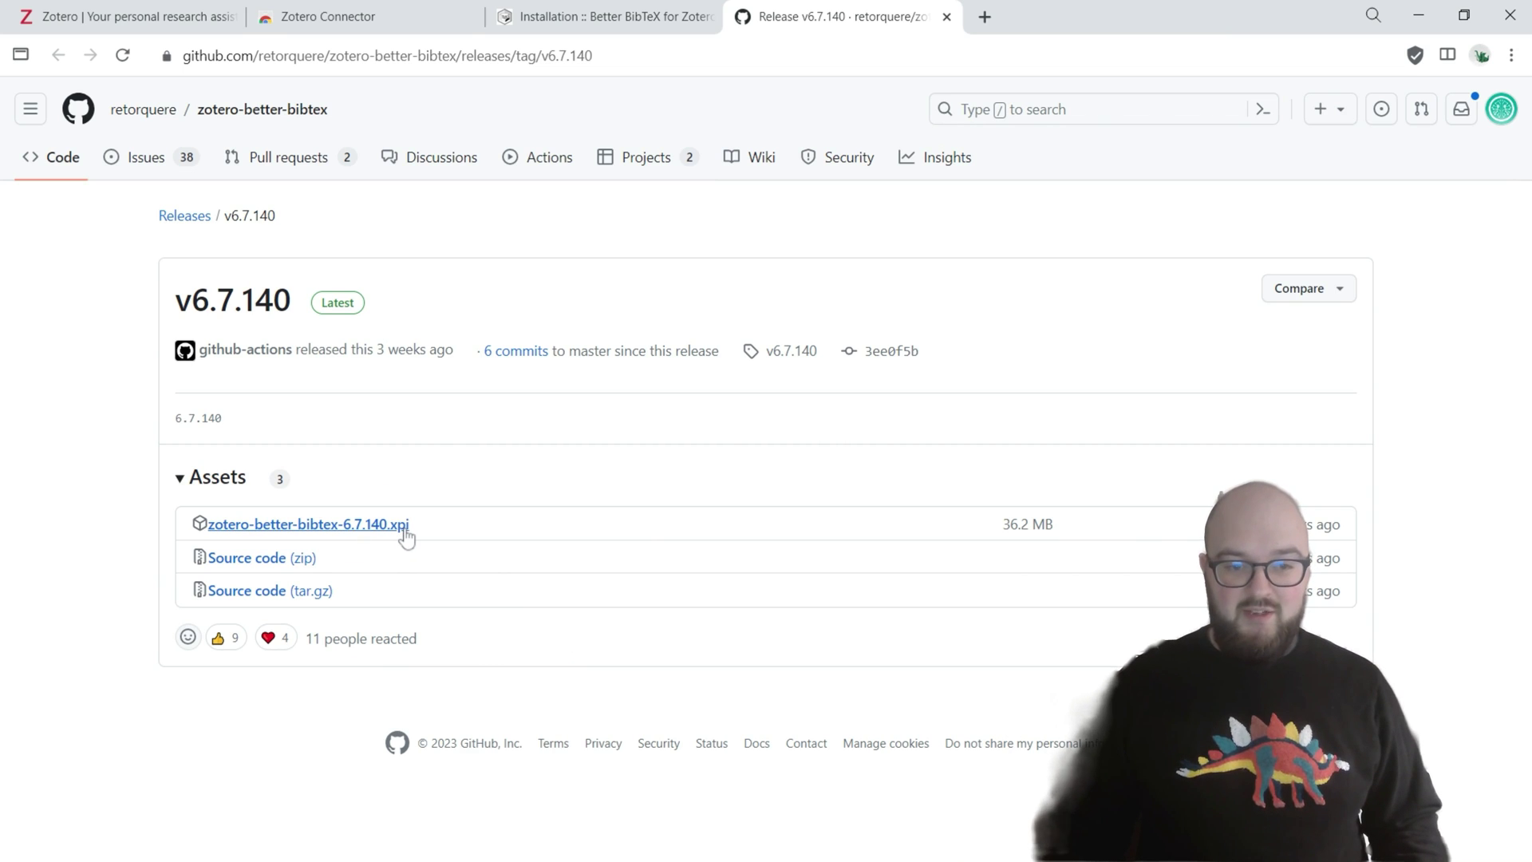
# Download the zotero-better-bibtex-6.7.140.xpi asset from the release page
pyautogui.click(406, 538)
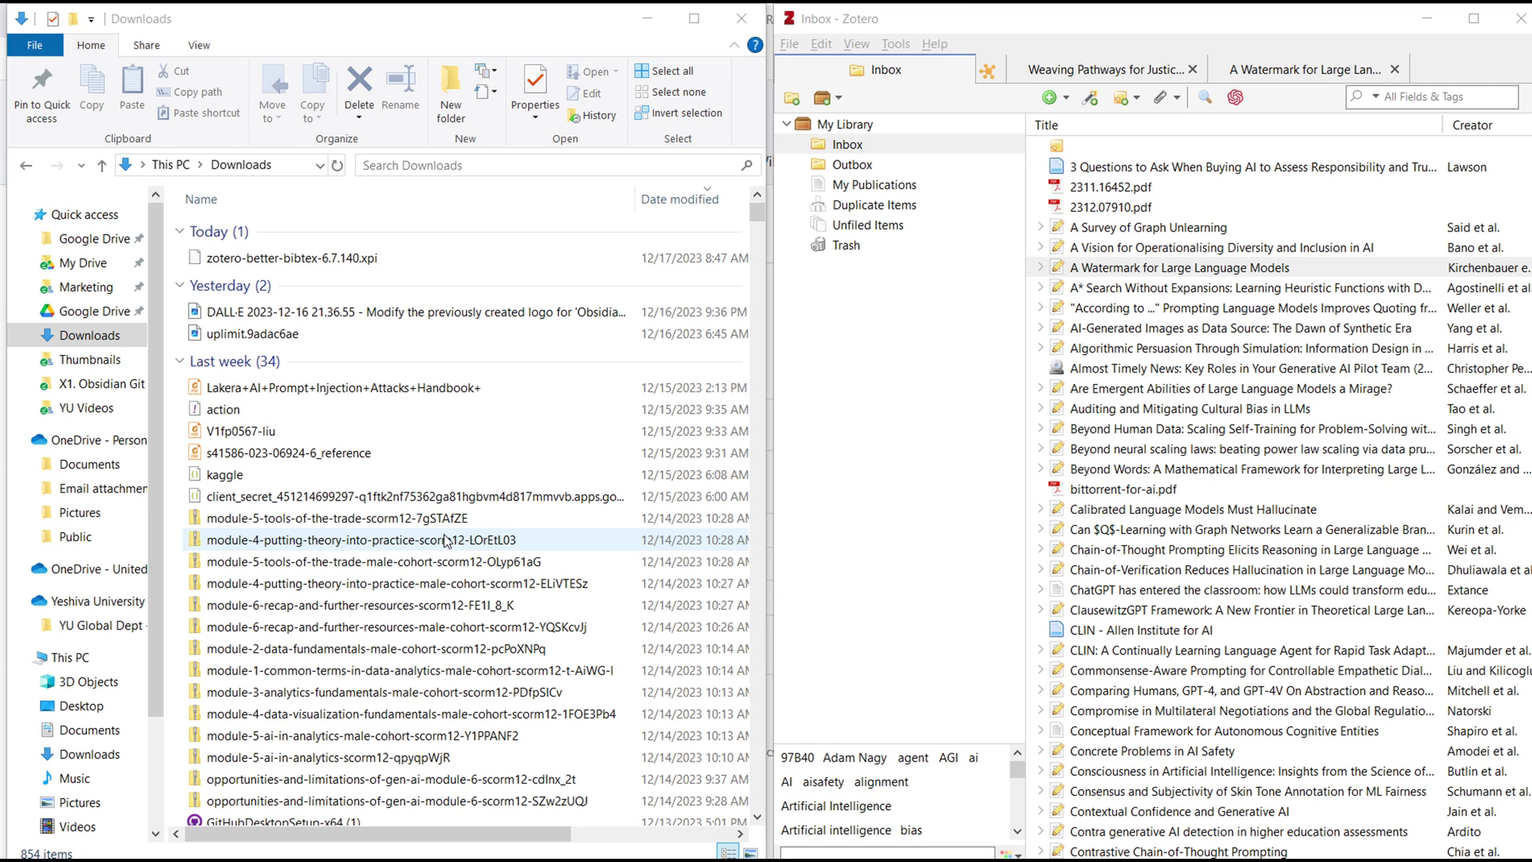
# Drag zotero-better-bibtex-6.7.140.xpi from Downloads into Zotero's Add-ons Manager to install it
pyautogui.click(245, 260)
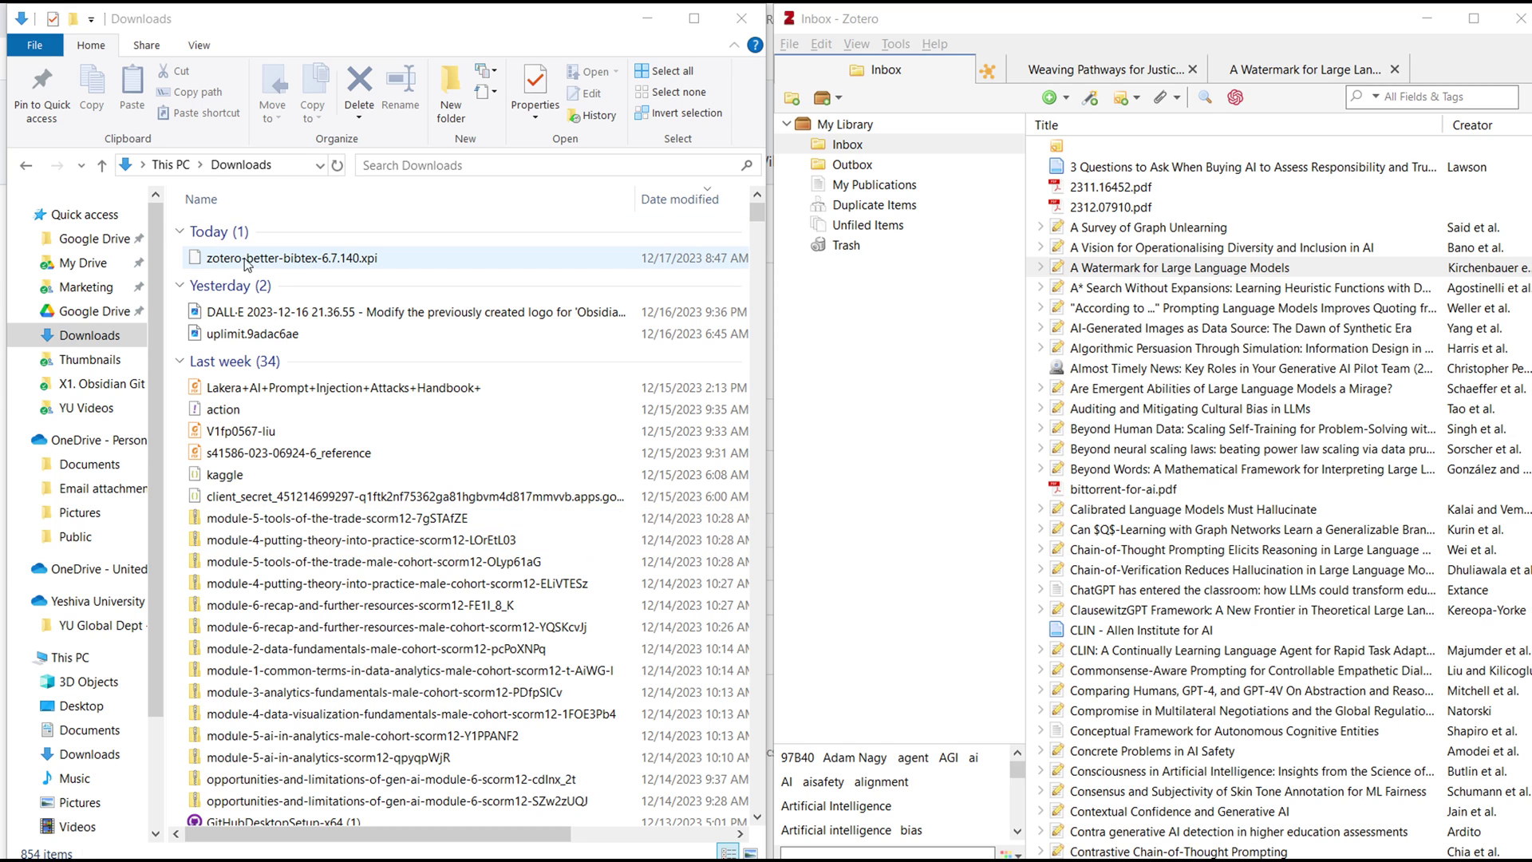
pyautogui.moveTo(267, 263); pyautogui.dragTo(863, 58)
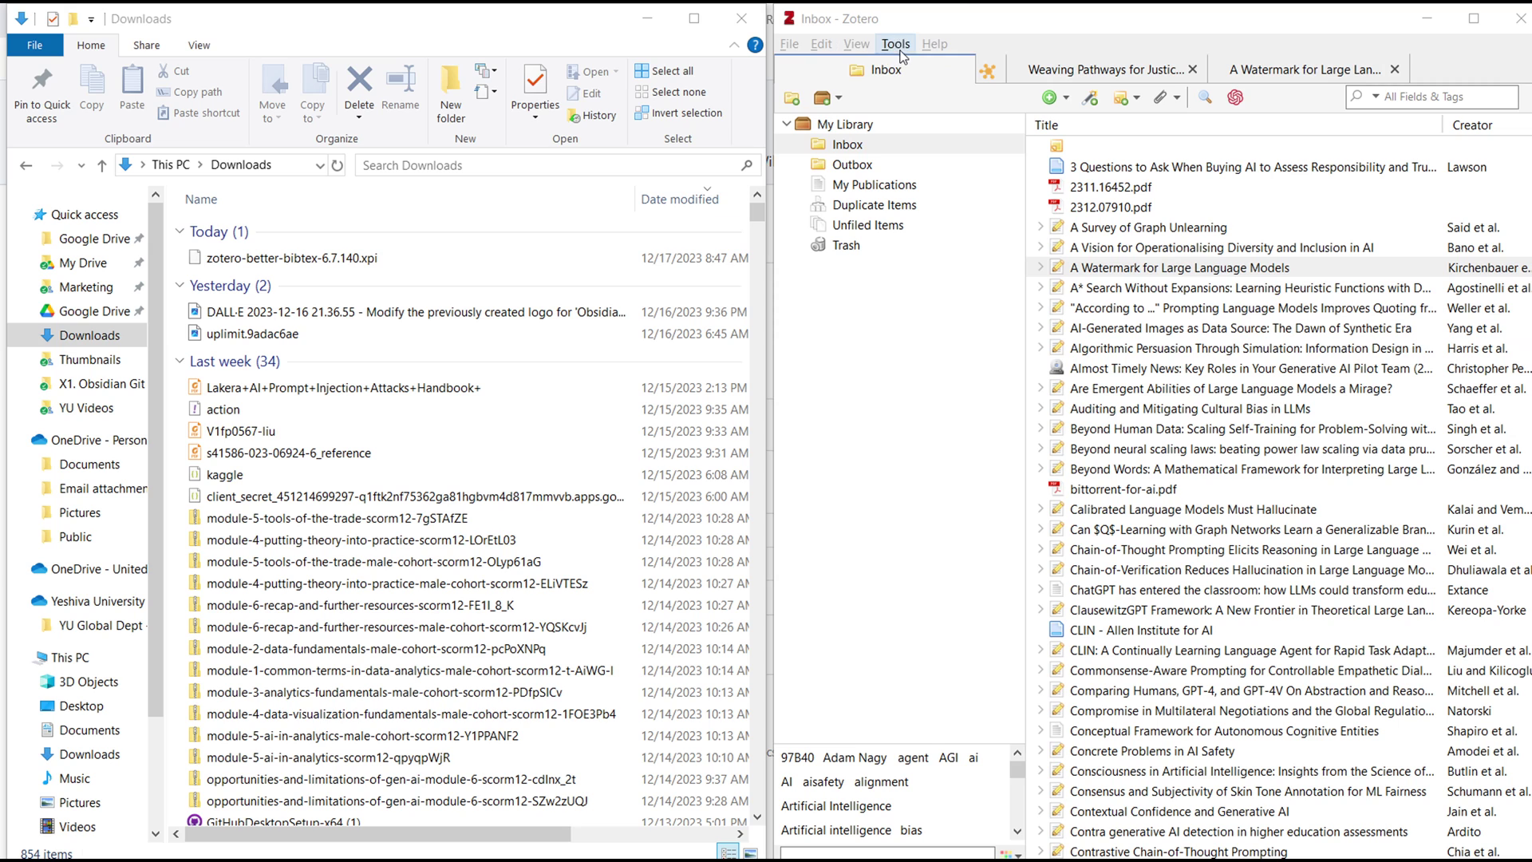
pyautogui.click(896, 45)
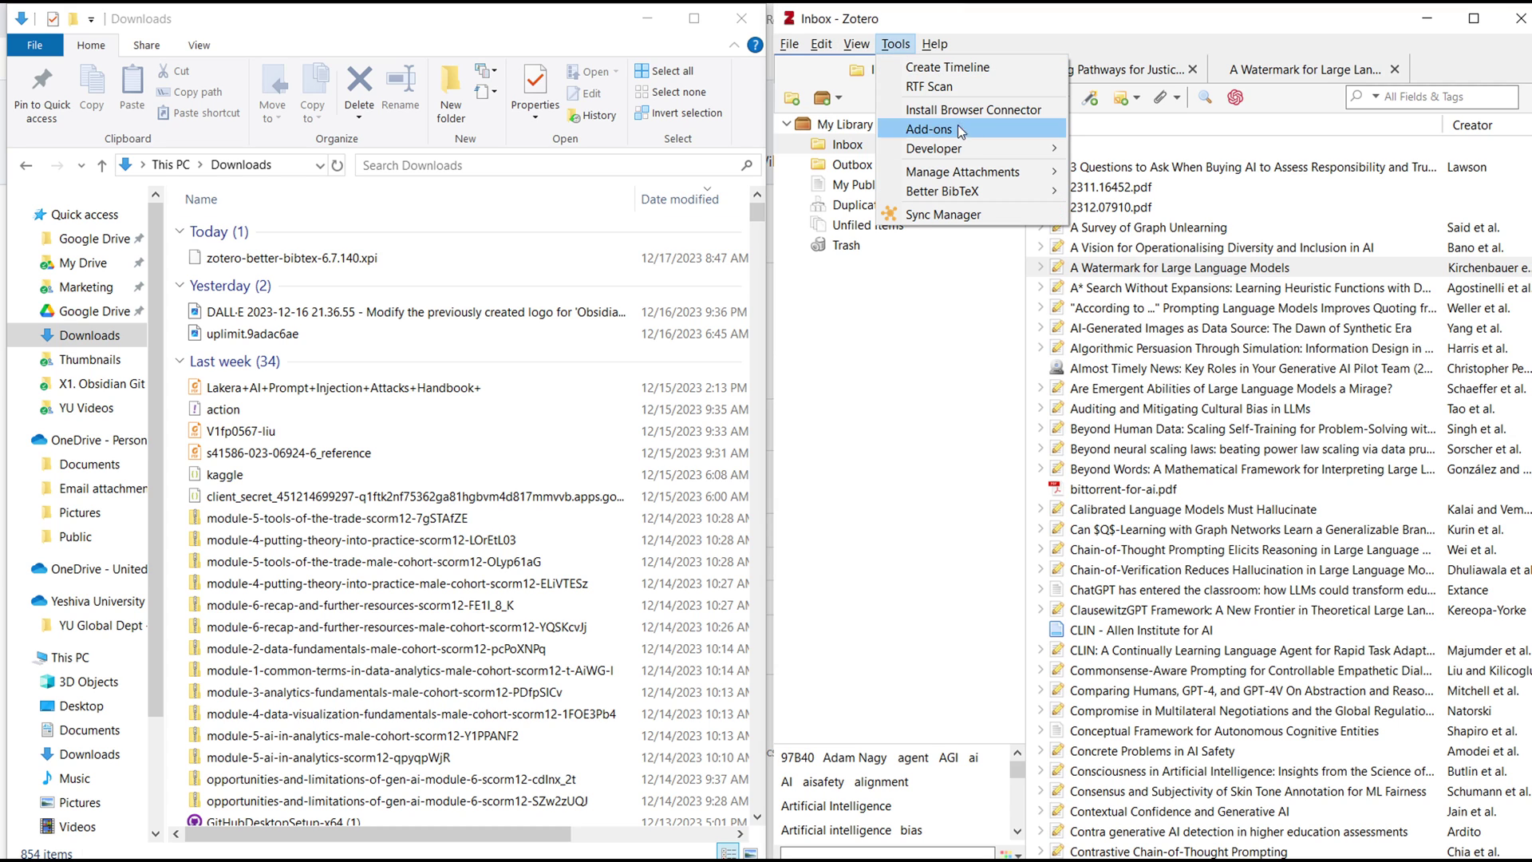
pyautogui.click(913, 128)
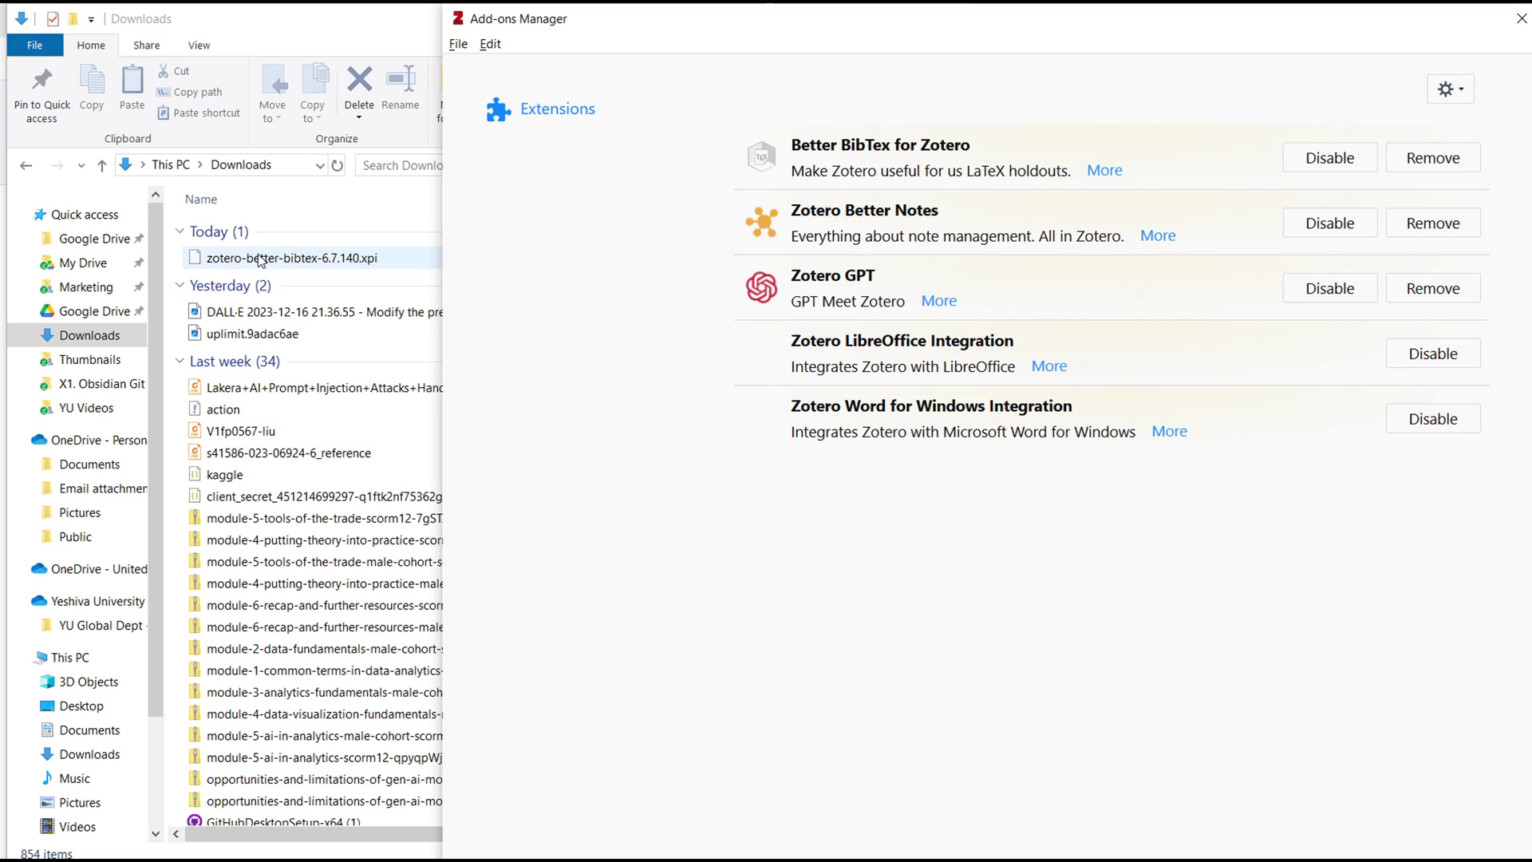
pyautogui.moveTo(249, 262)
pyautogui.mouseDown()
pyautogui.moveTo(540, 301)
pyautogui.moveTo(992, 575)
pyautogui.moveTo(936, 507)
pyautogui.moveTo(933, 549)
pyautogui.moveTo(381, 293)
pyautogui.moveTo(249, 257)
pyautogui.mouseUp()
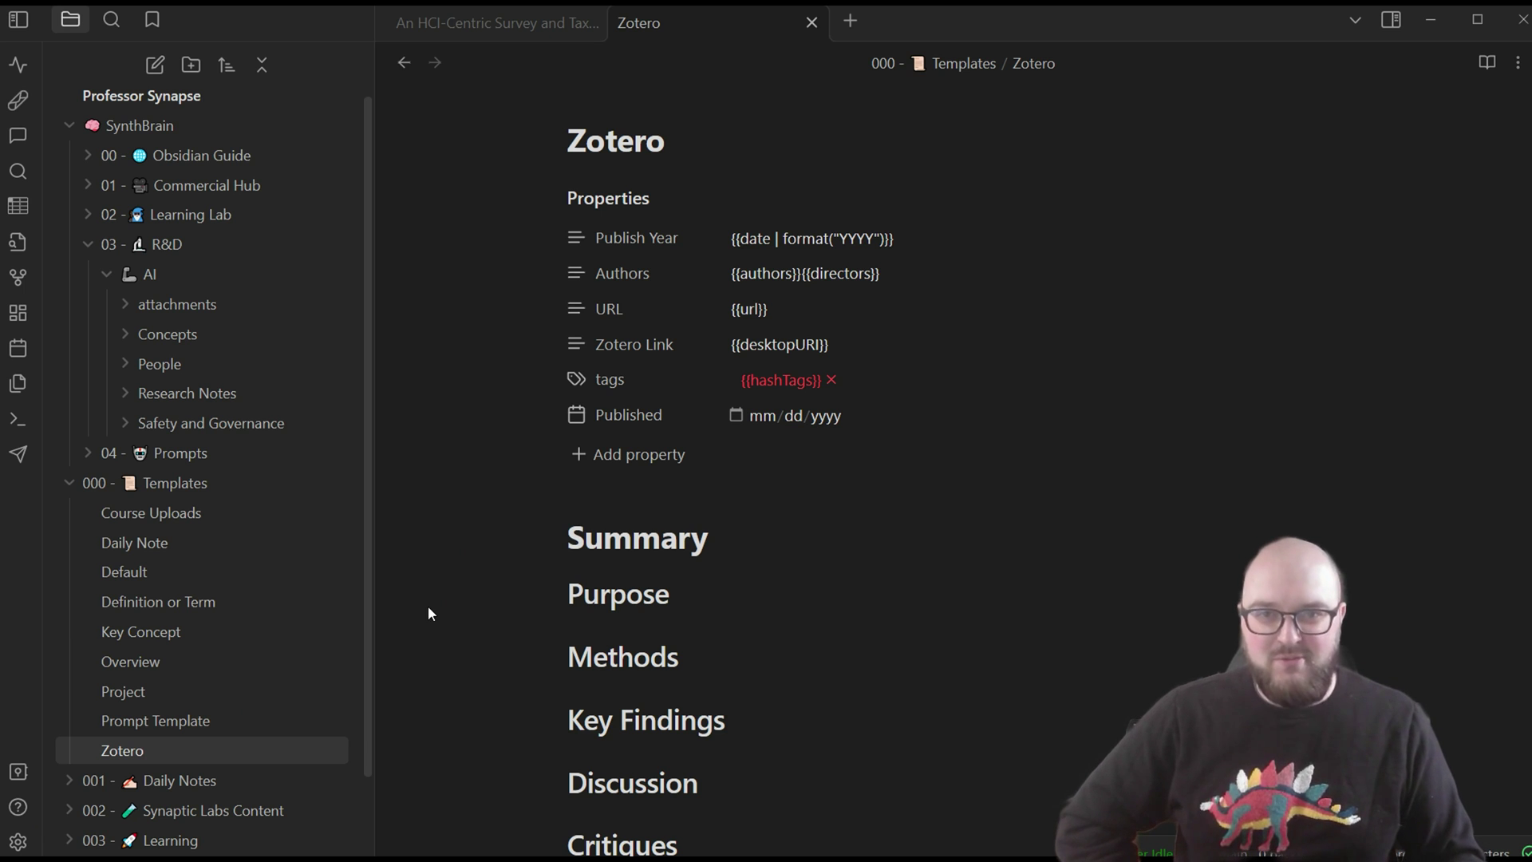
# Search community plugins for 'zotero' and open the Zotero Integration plugin's options
pyautogui.click(17, 842)
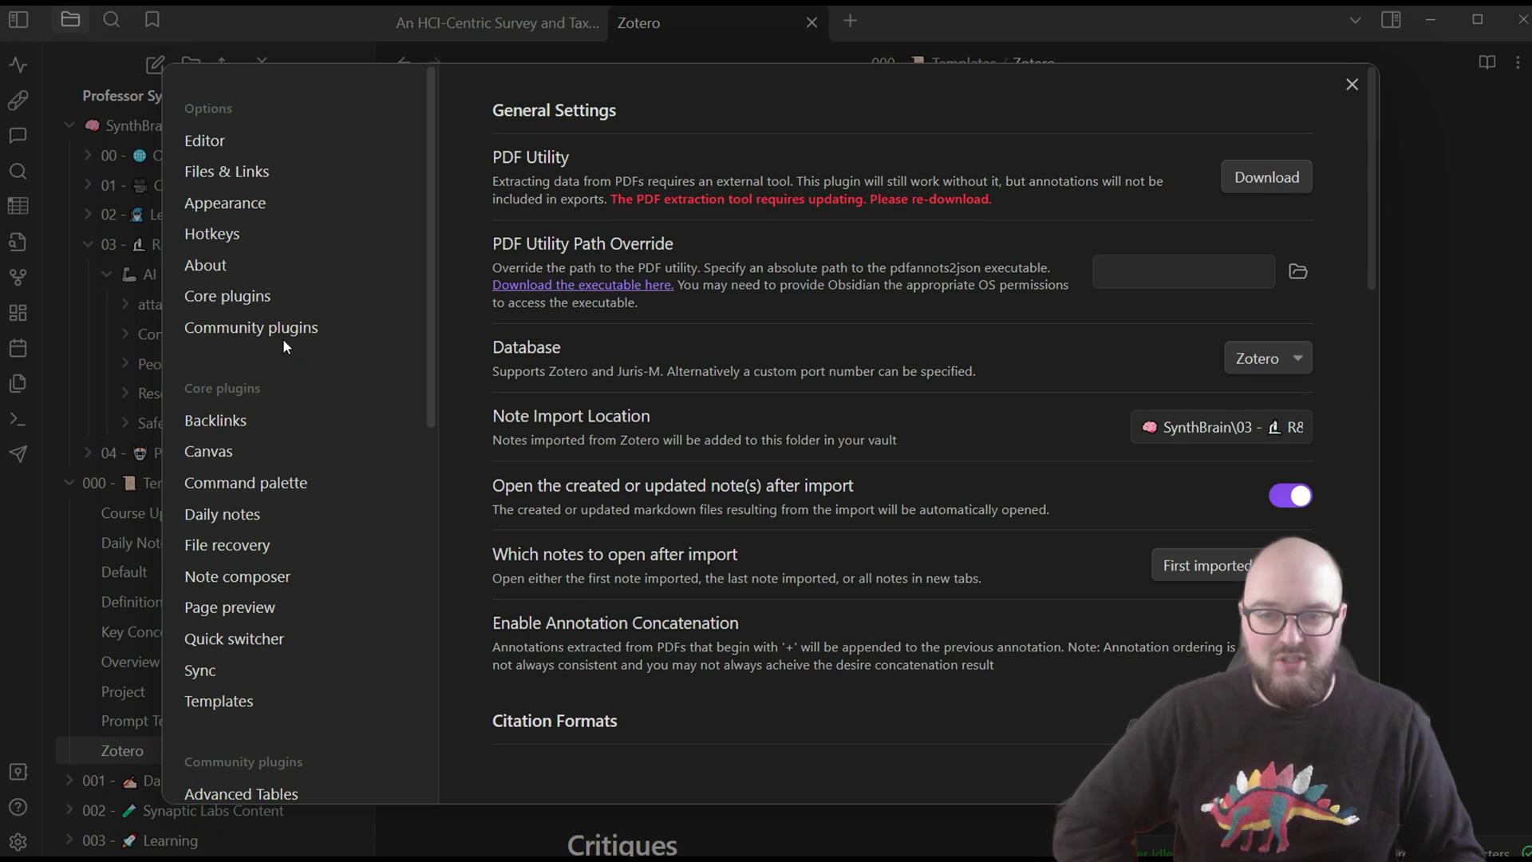
pyautogui.click(265, 328)
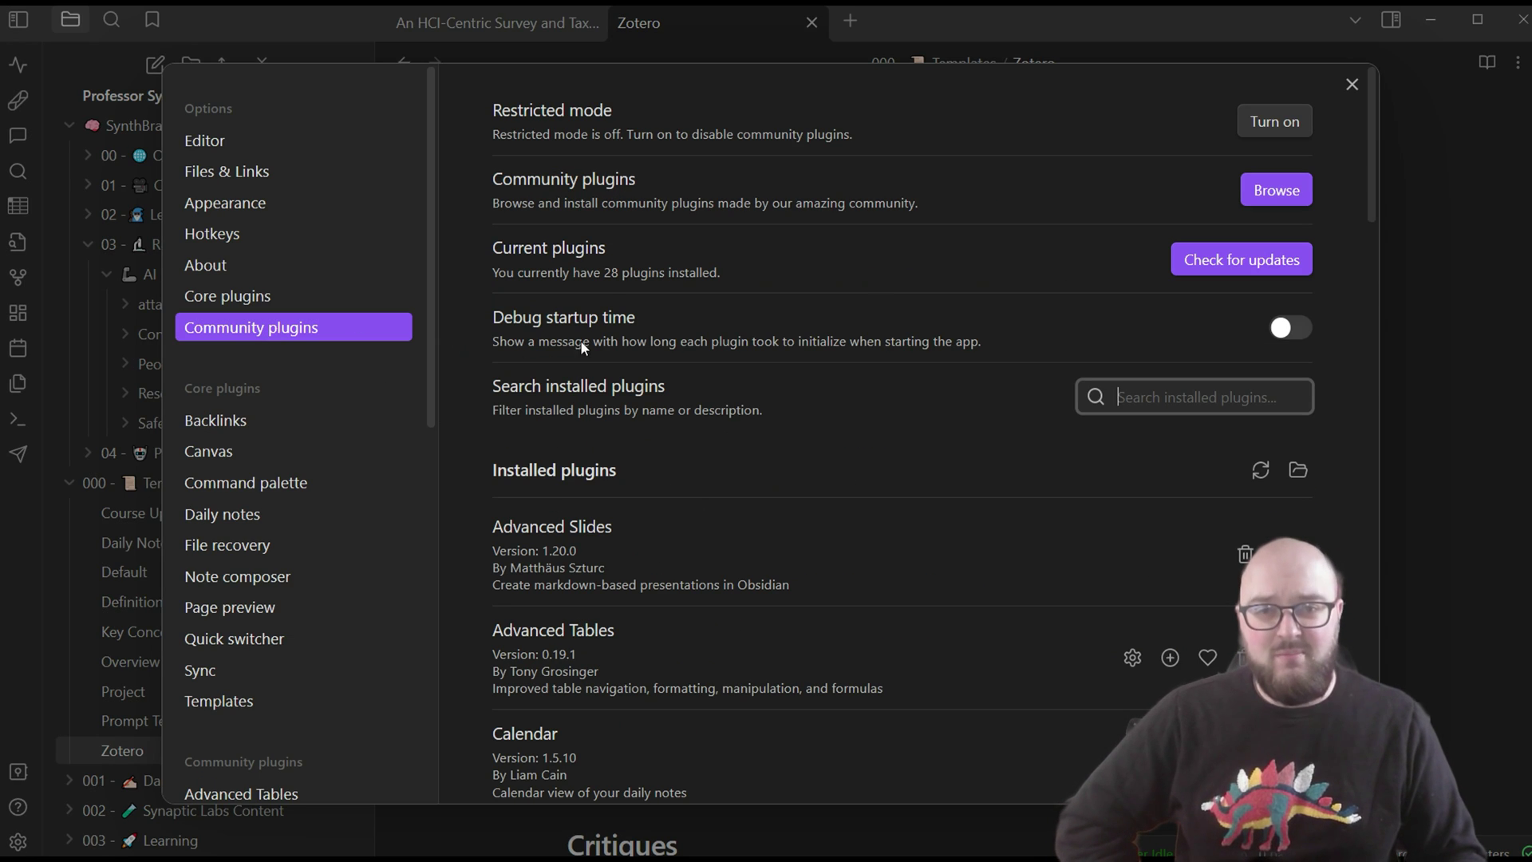
pyautogui.click(1262, 192)
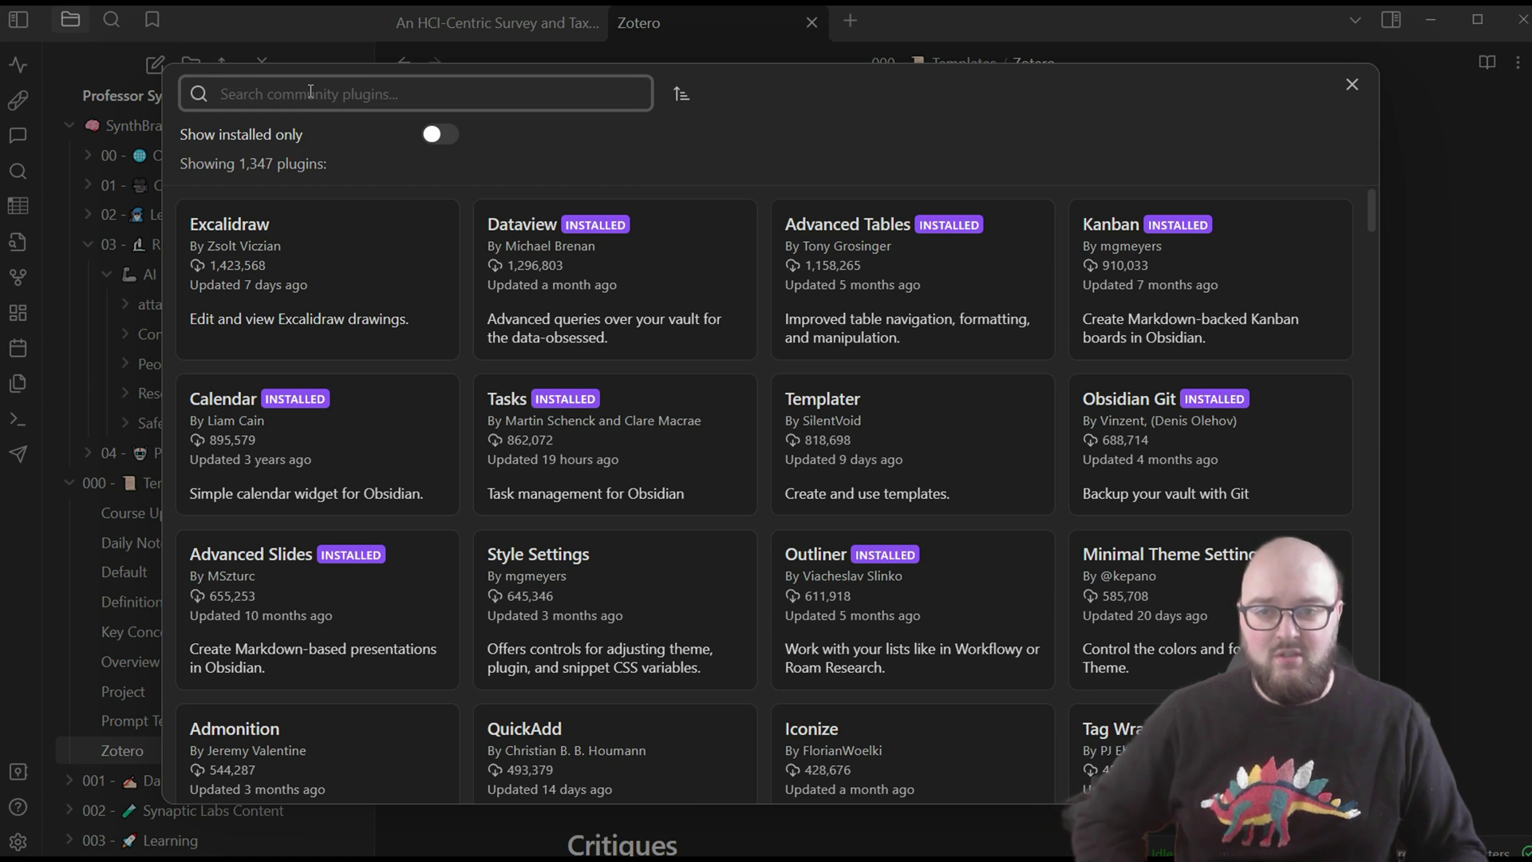
pyautogui.write('zotero')
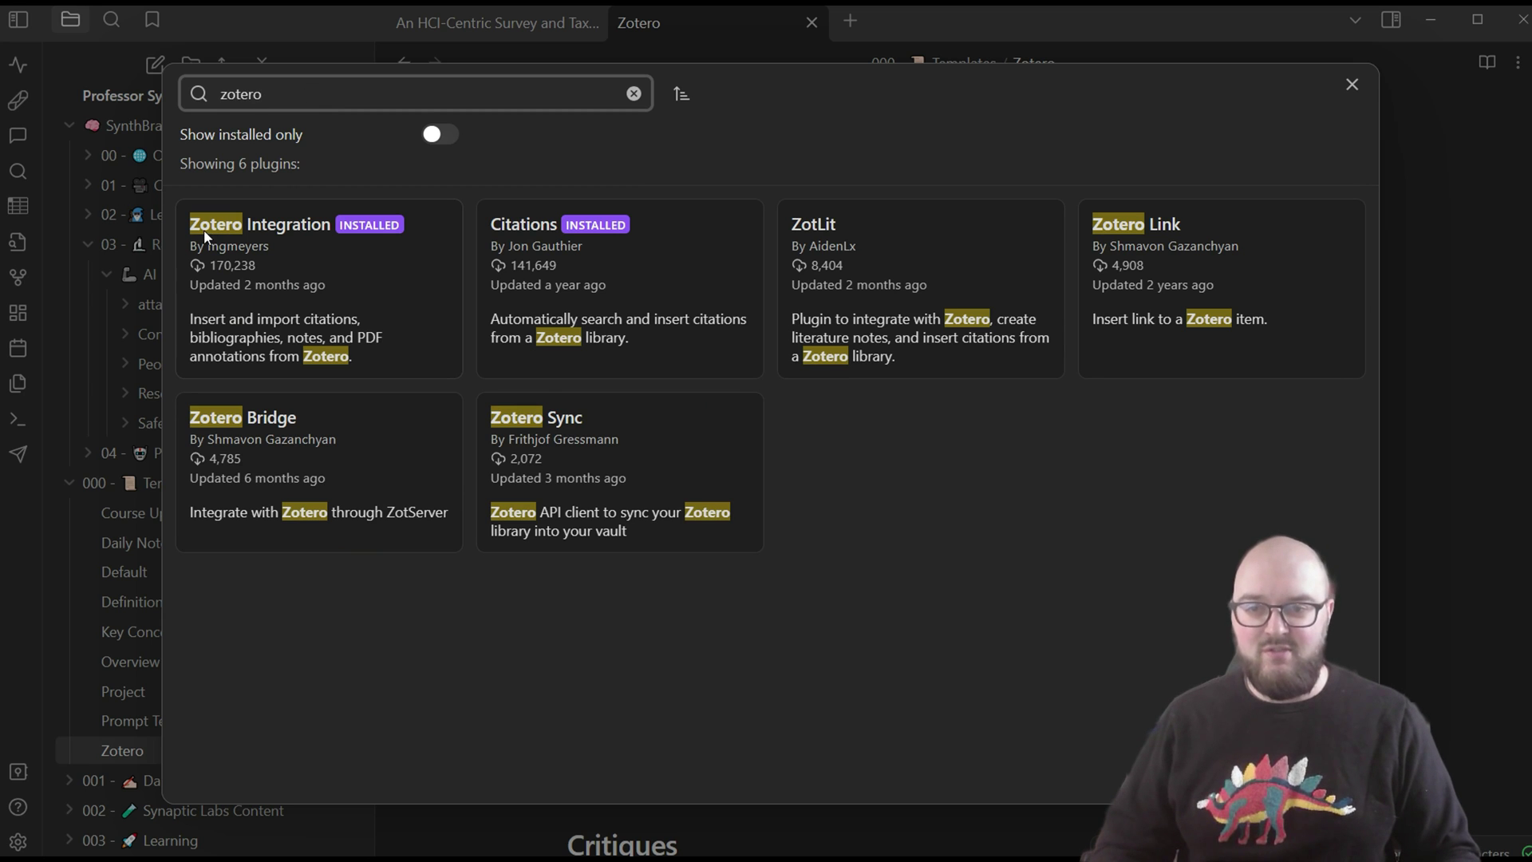
pyautogui.click(380, 253)
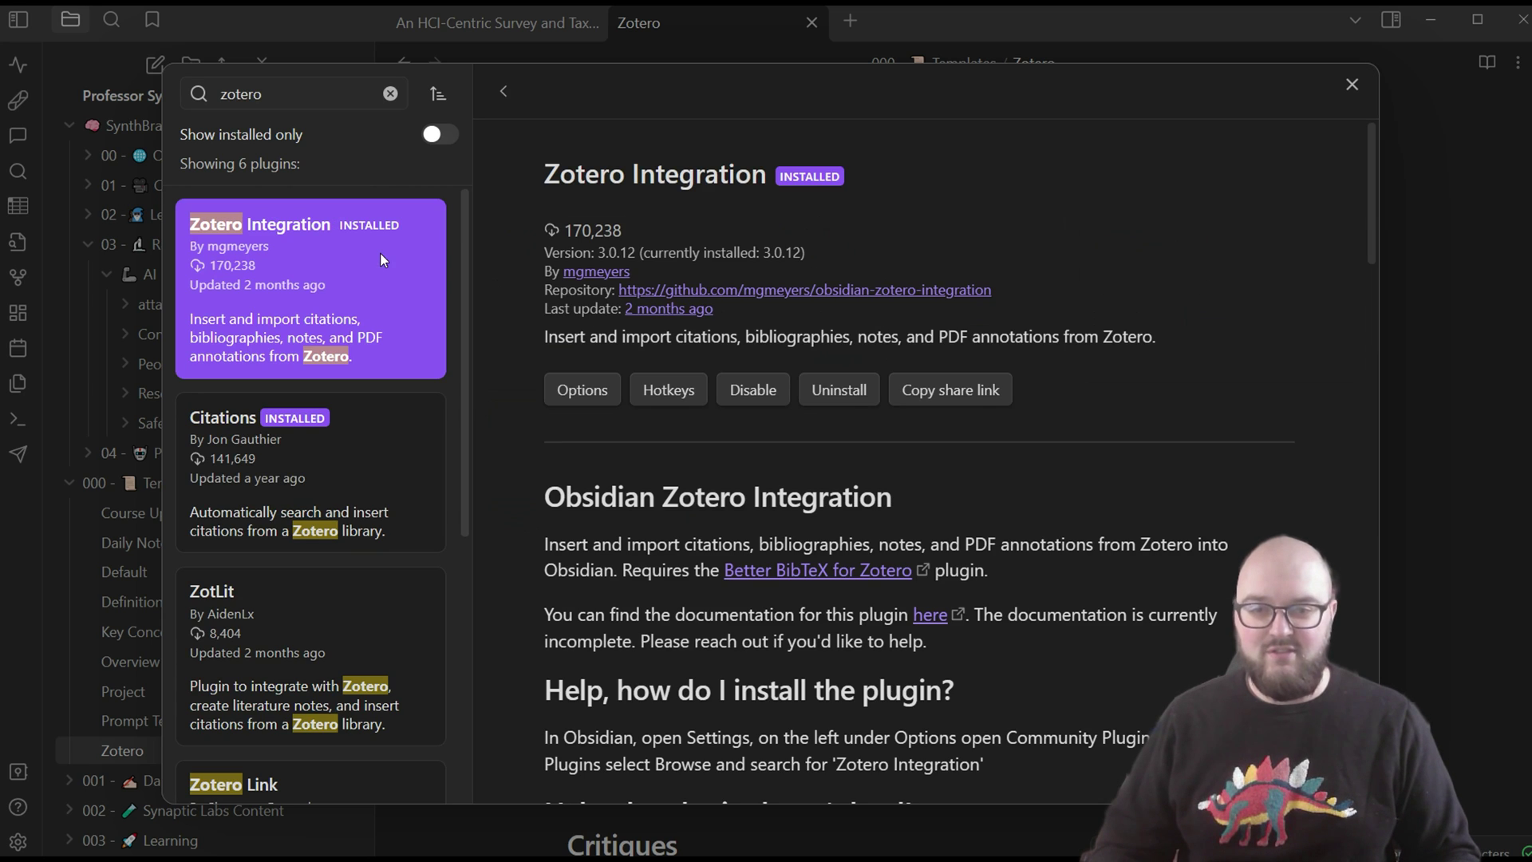
pyautogui.click(581, 393)
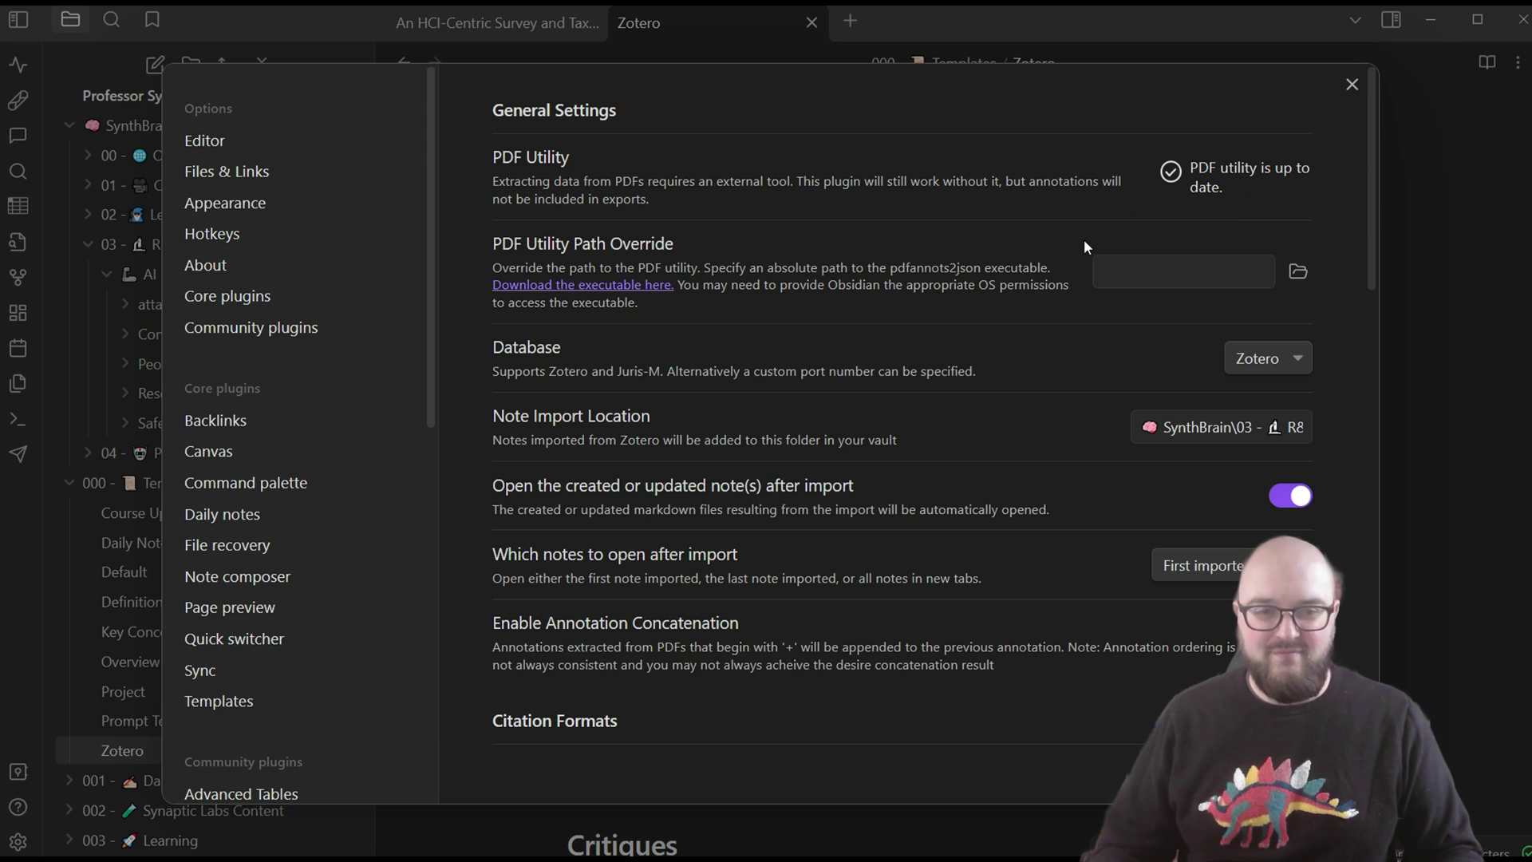
pyautogui.scroll(-1, 1145, 324)
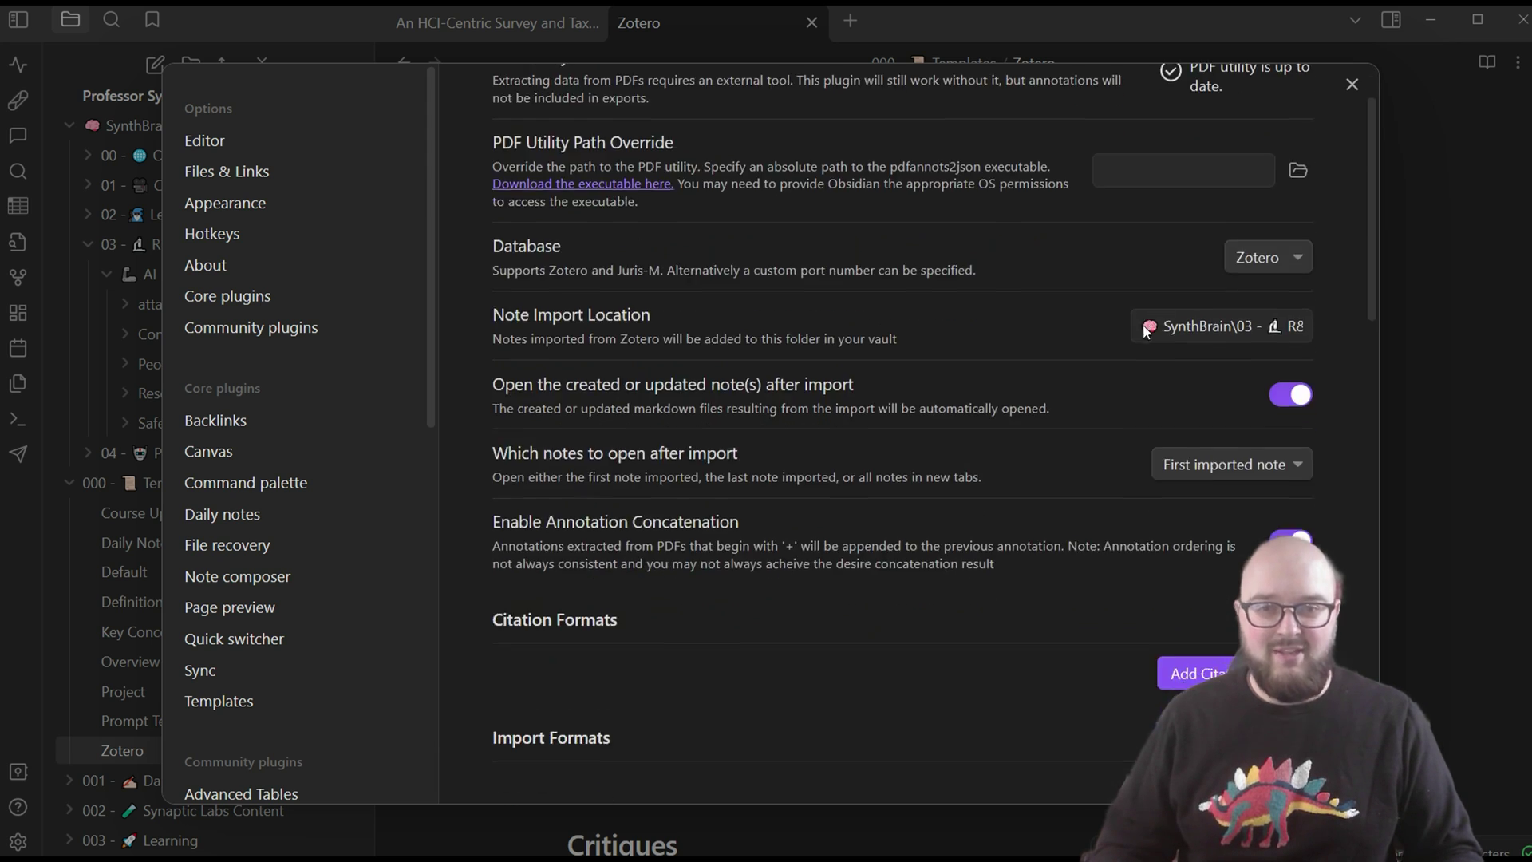
pyautogui.click(1249, 256)
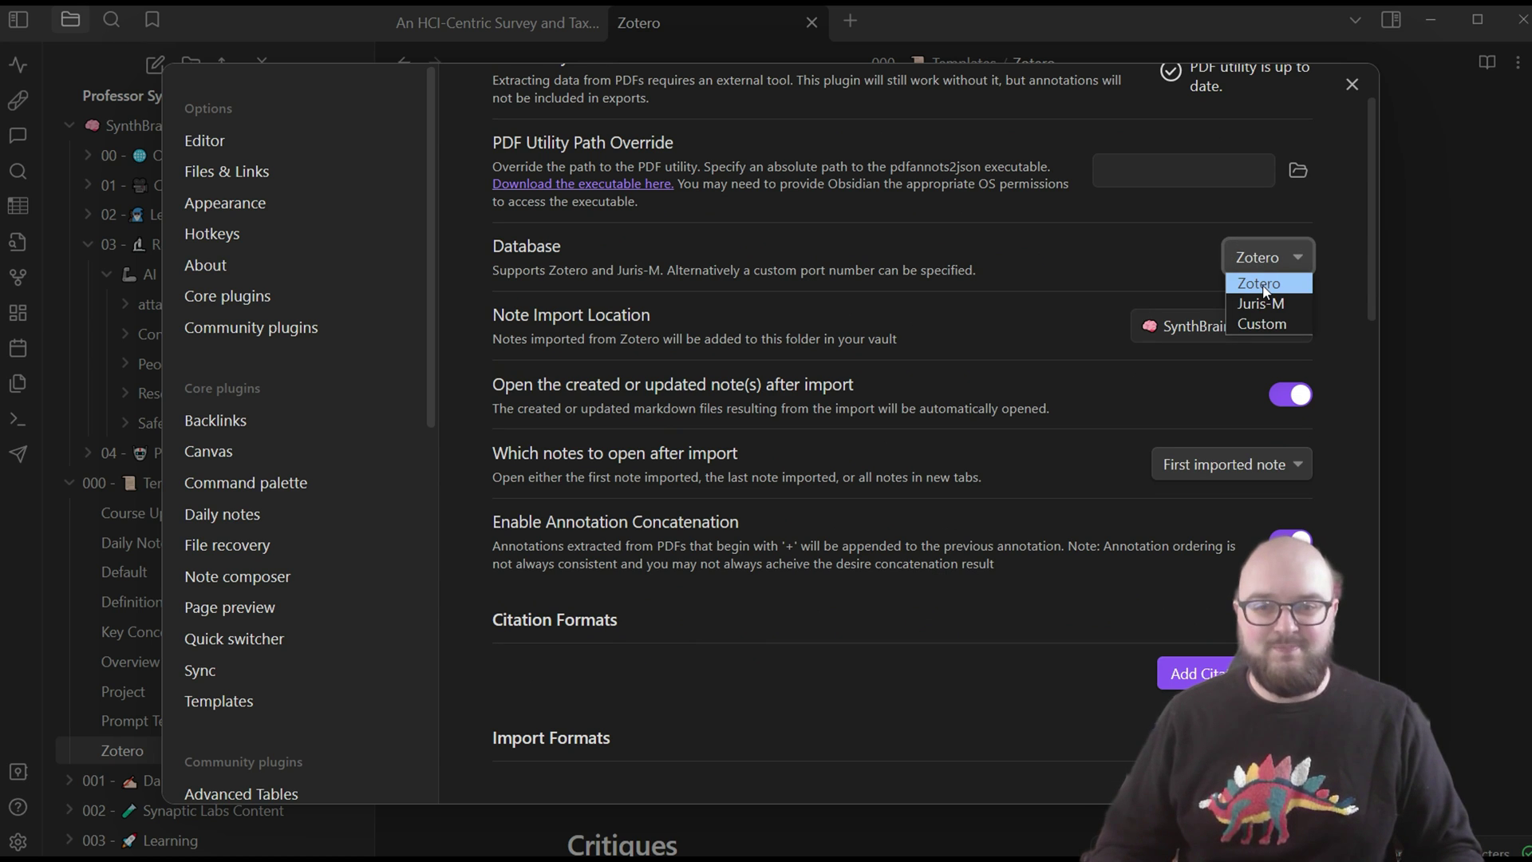
pyautogui.click(1263, 284)
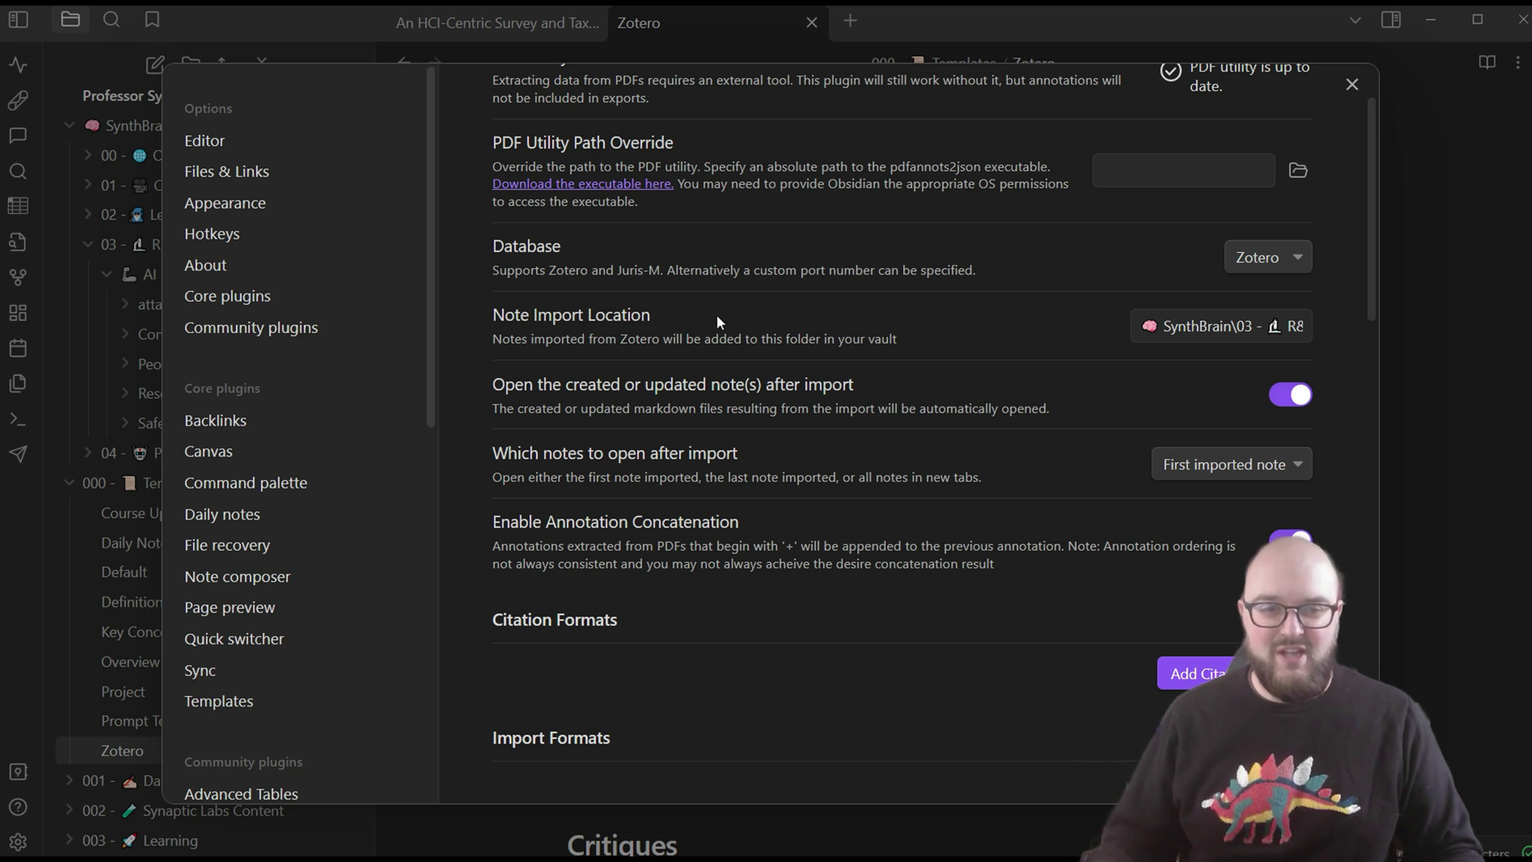
pyautogui.click(1160, 325)
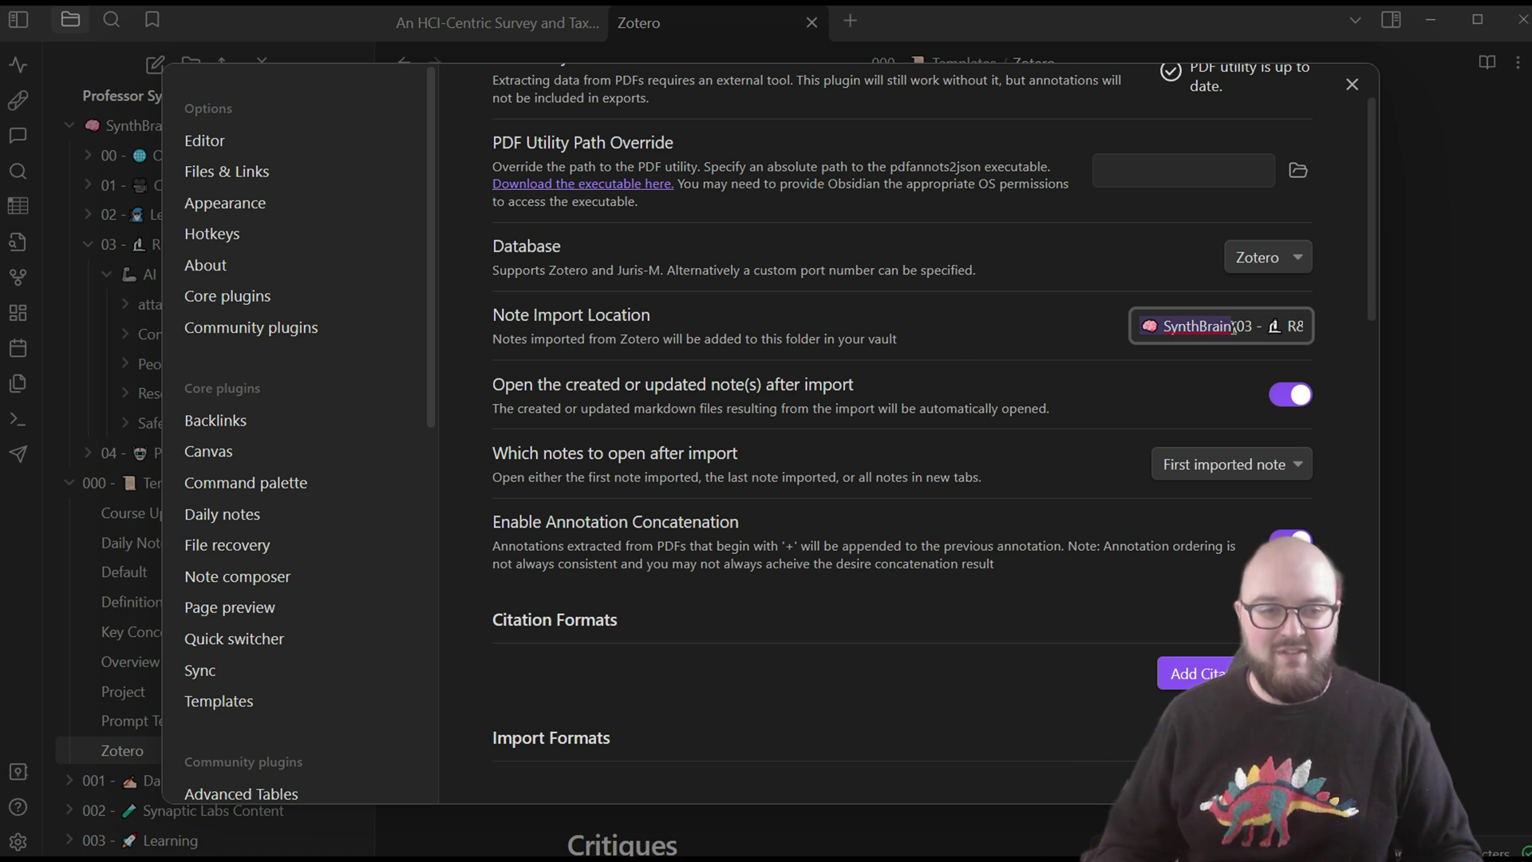
pyautogui.moveTo(1261, 330); pyautogui.dragTo(1310, 338)
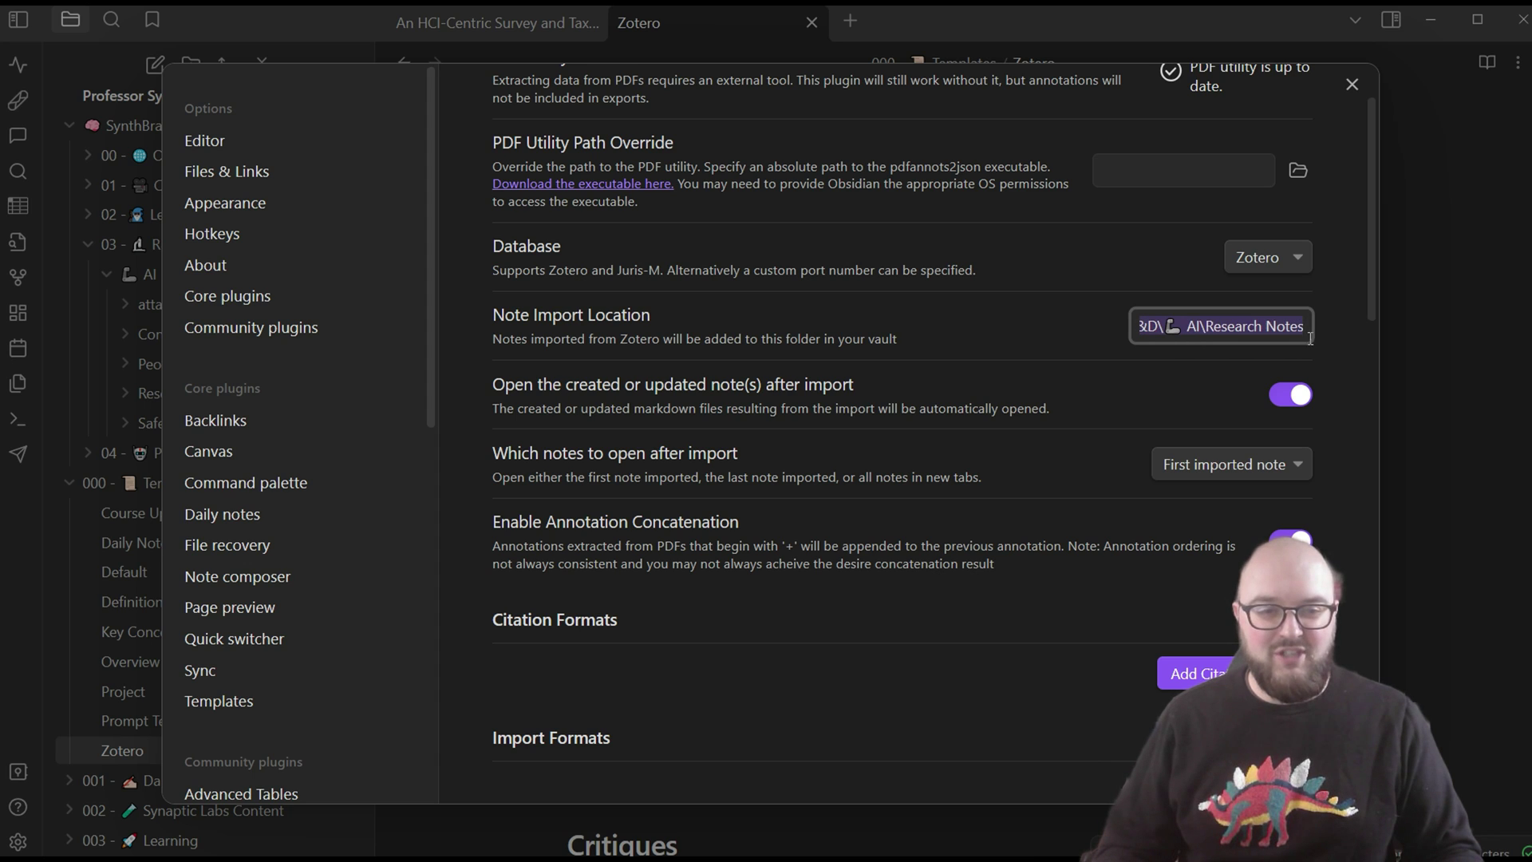
pyautogui.click(1266, 327)
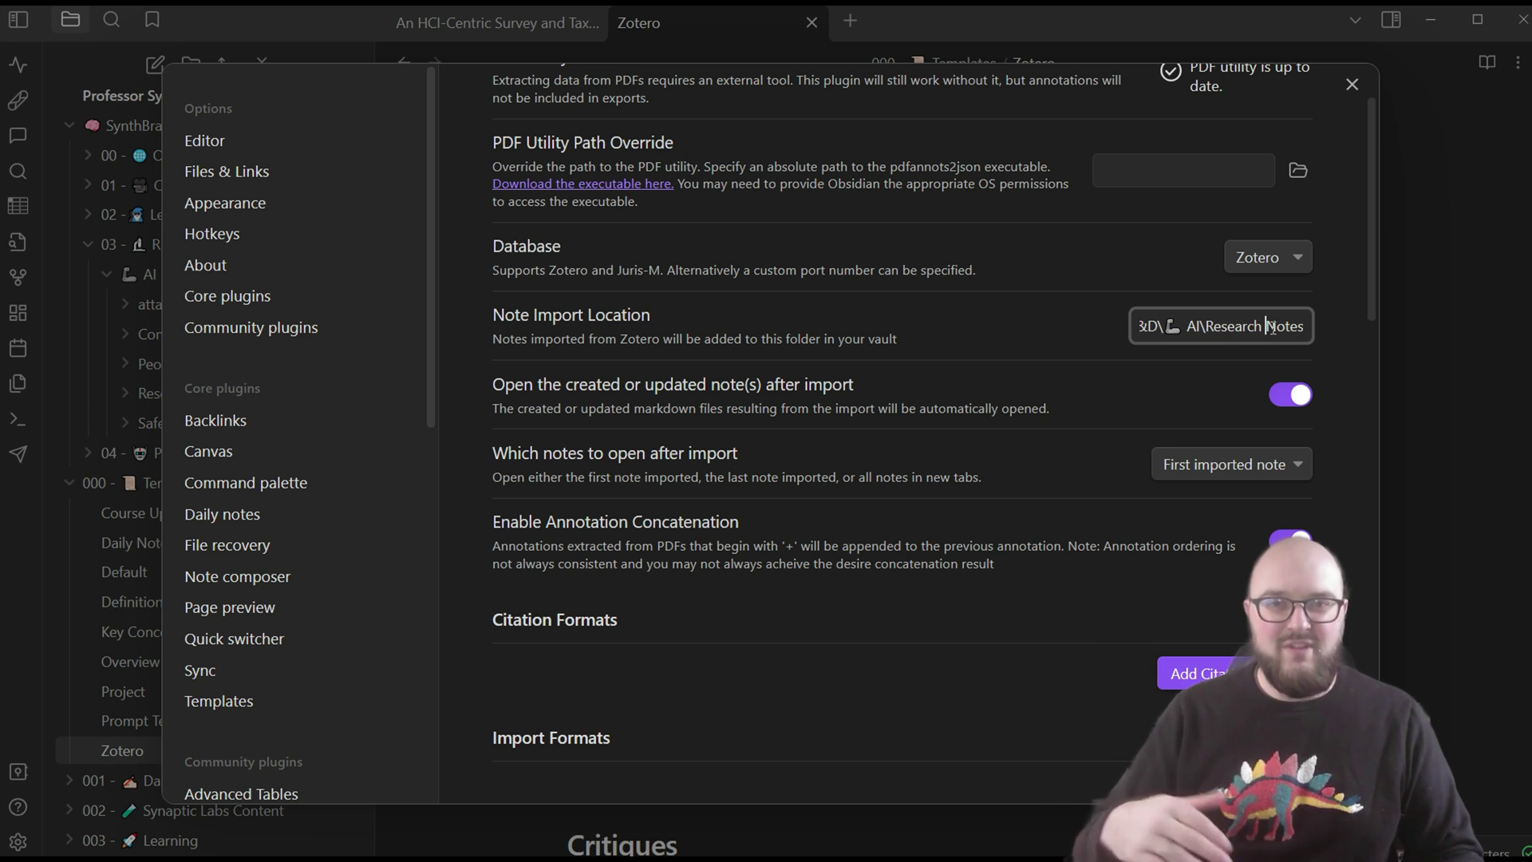
pyautogui.scroll(-1, 603, 375)
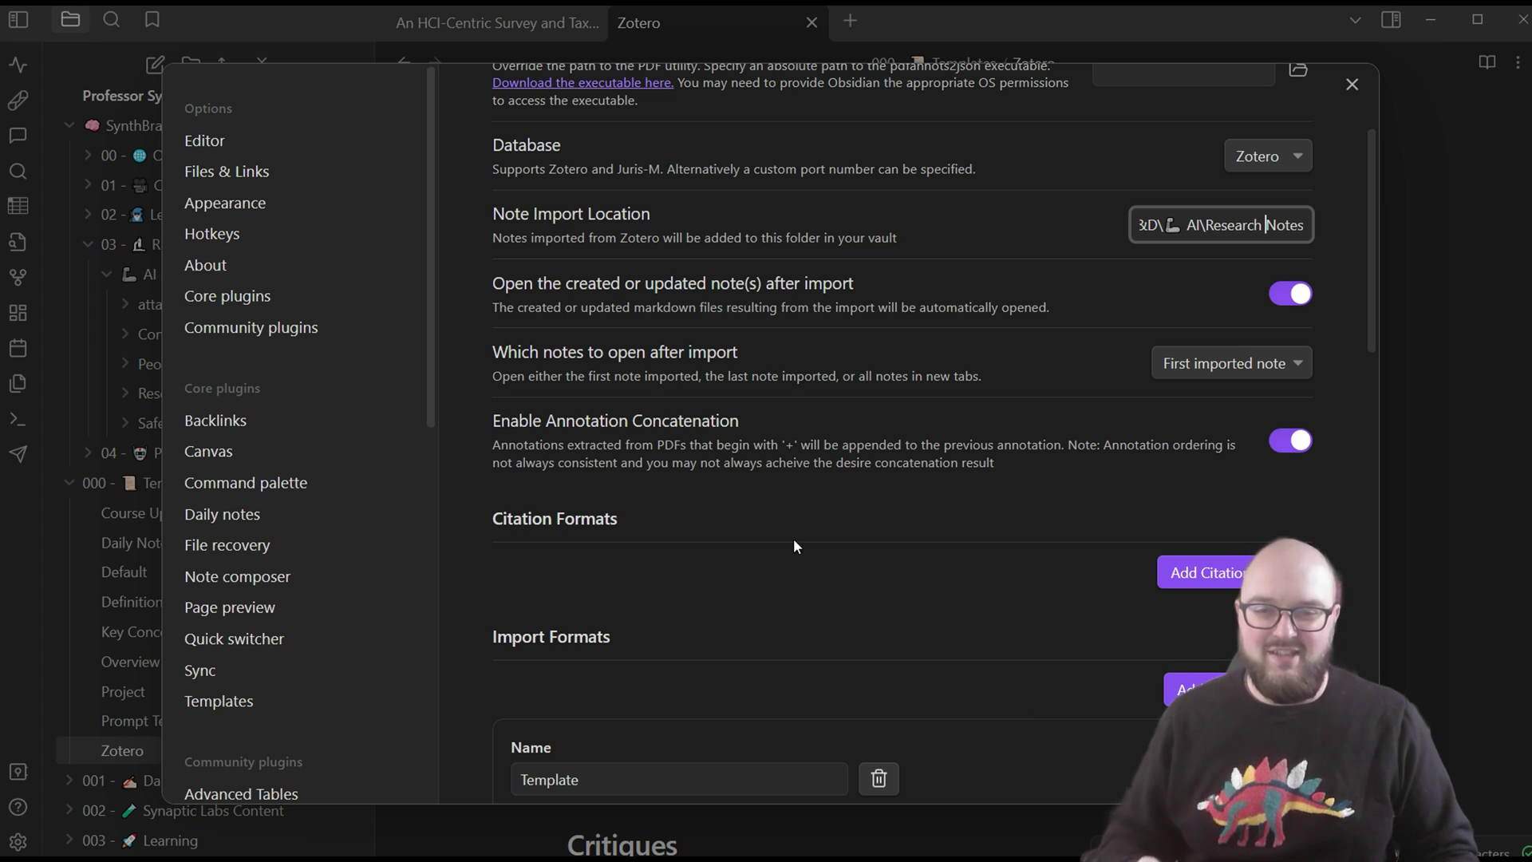
pyautogui.scroll(-4, 772, 543)
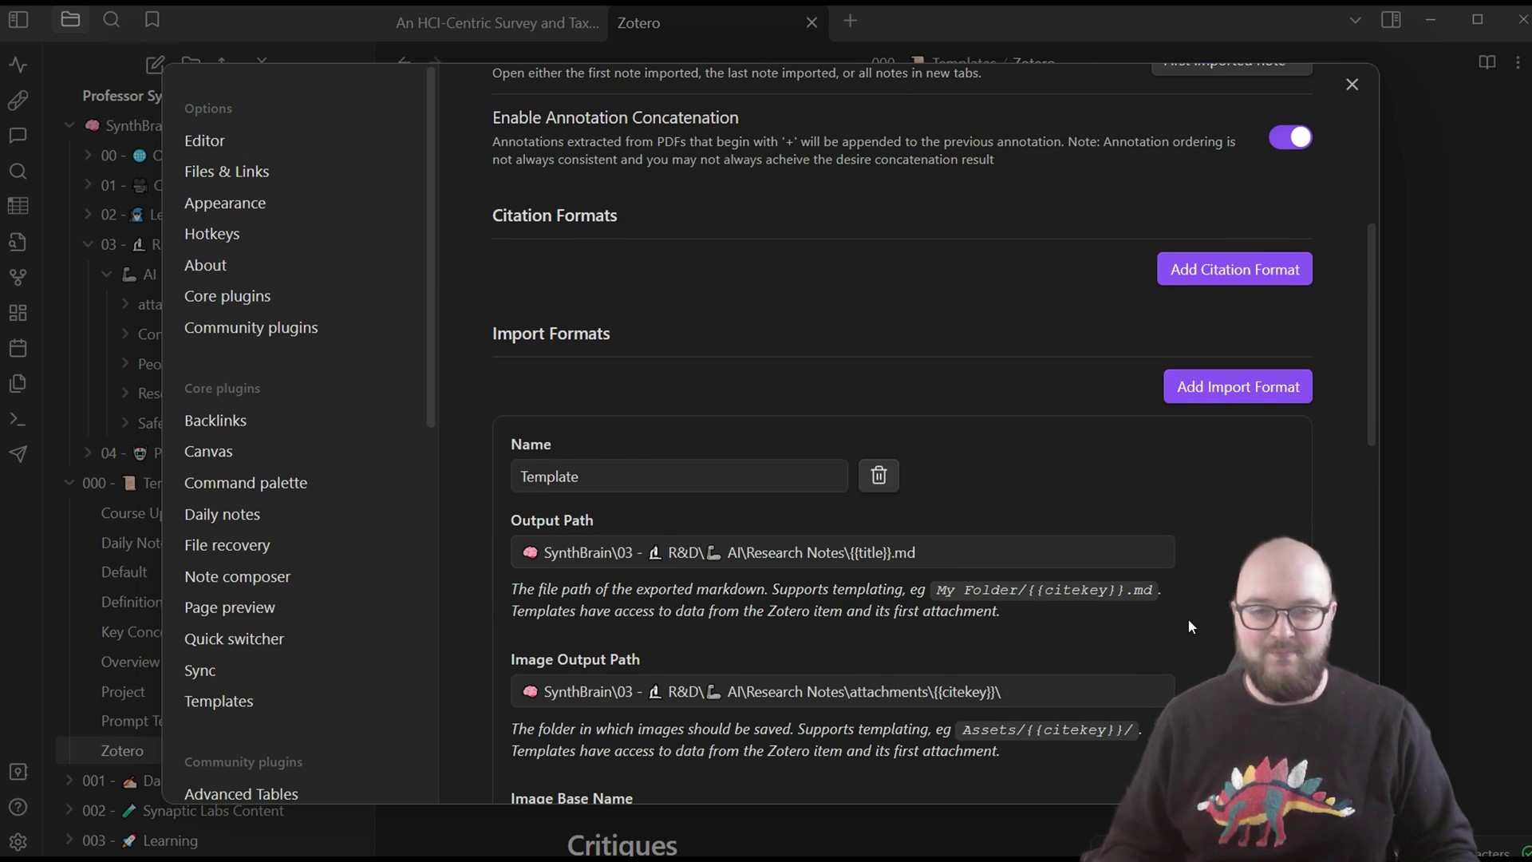
pyautogui.scroll(-3, 1166, 559)
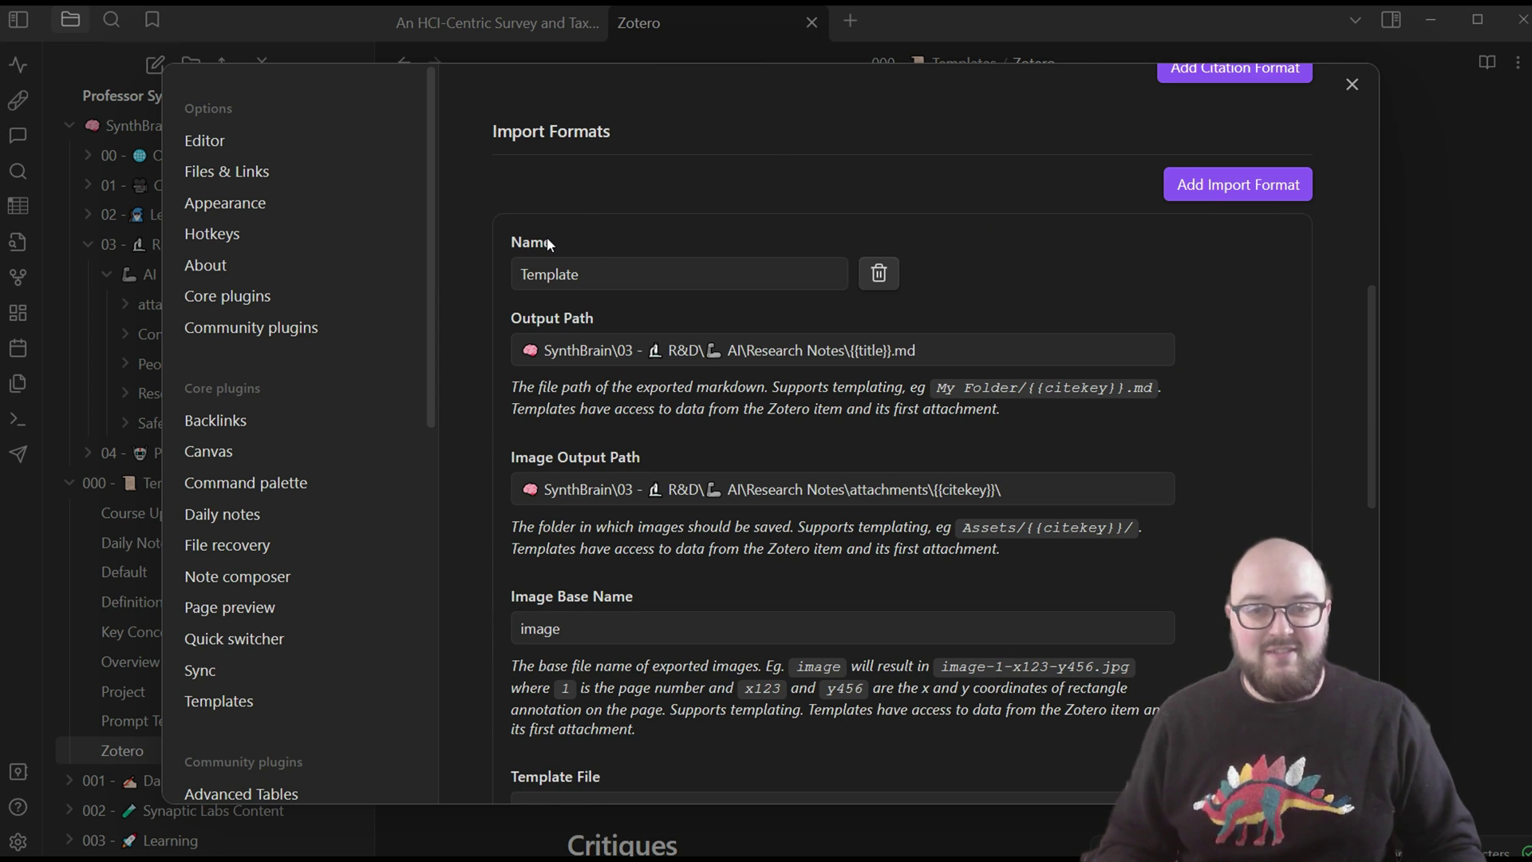
pyautogui.click(620, 275)
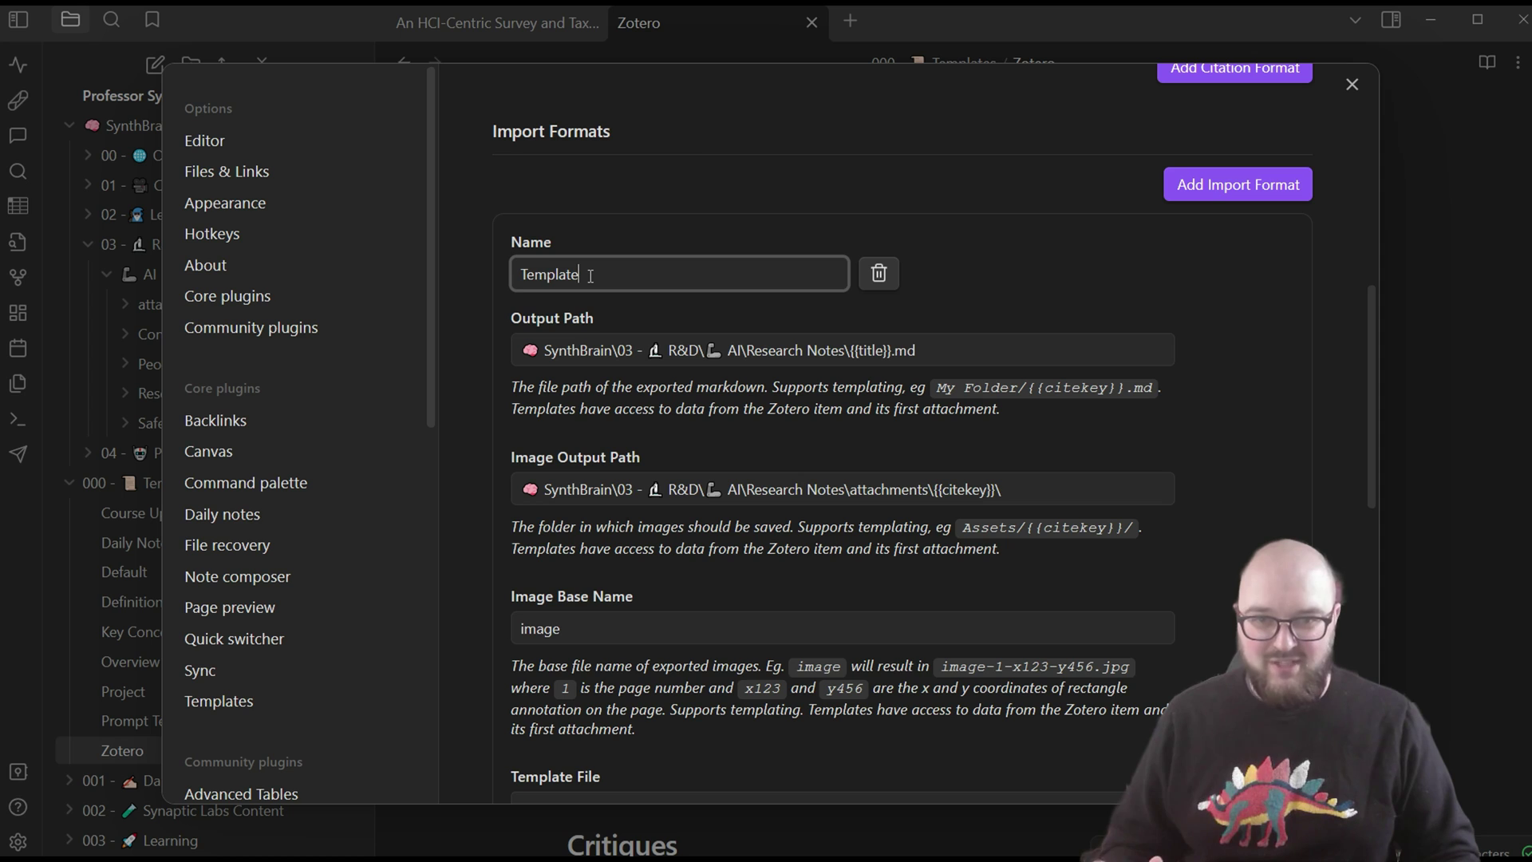
pyautogui.moveTo(519, 354); pyautogui.dragTo(1018, 352)
pyautogui.click(601, 387)
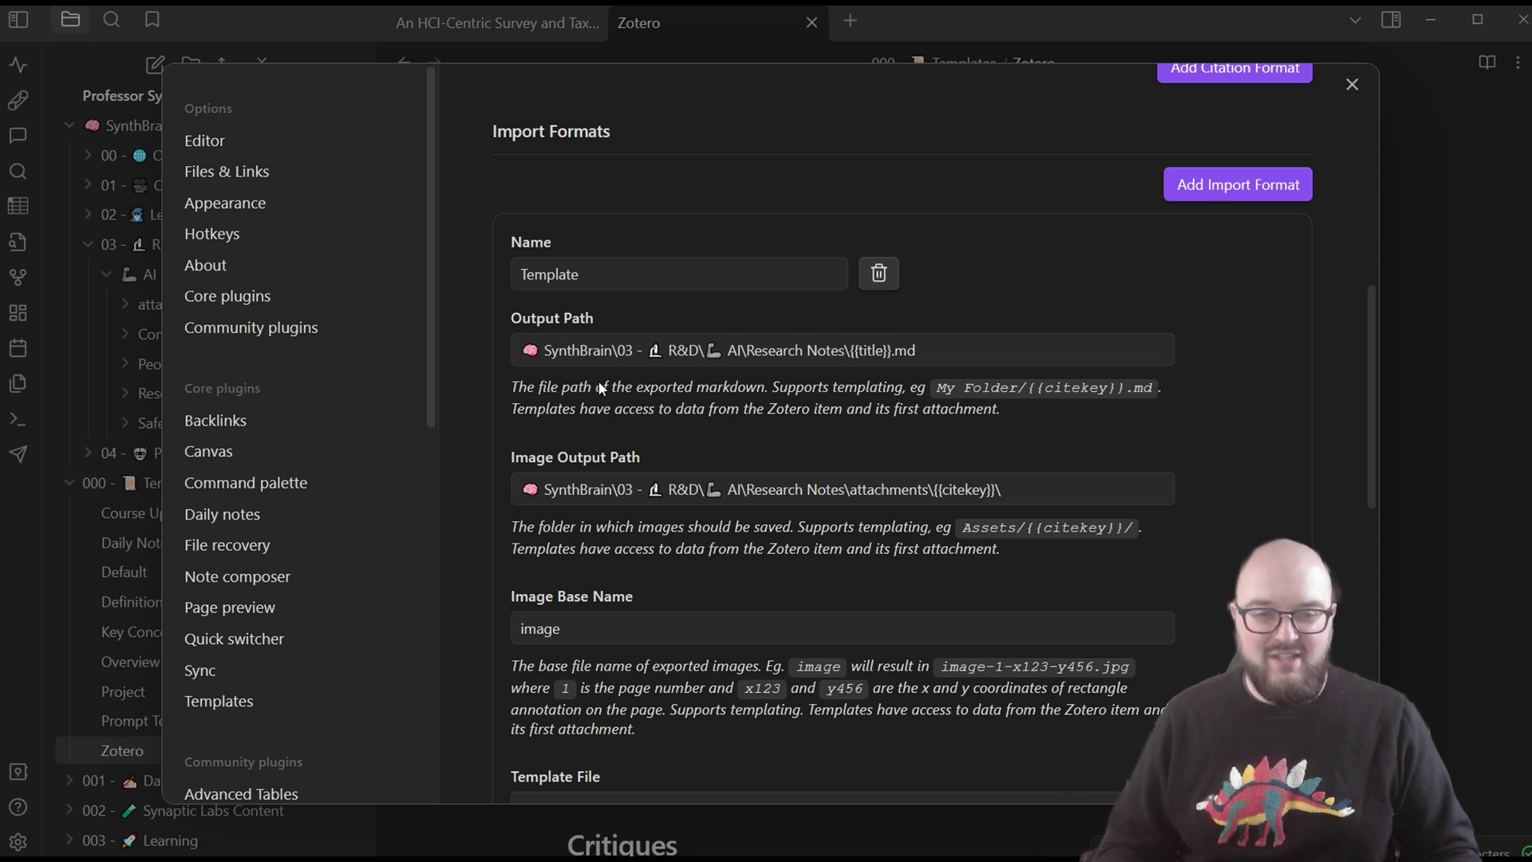
pyautogui.click(888, 351)
pyautogui.moveTo(849, 351); pyautogui.dragTo(944, 351)
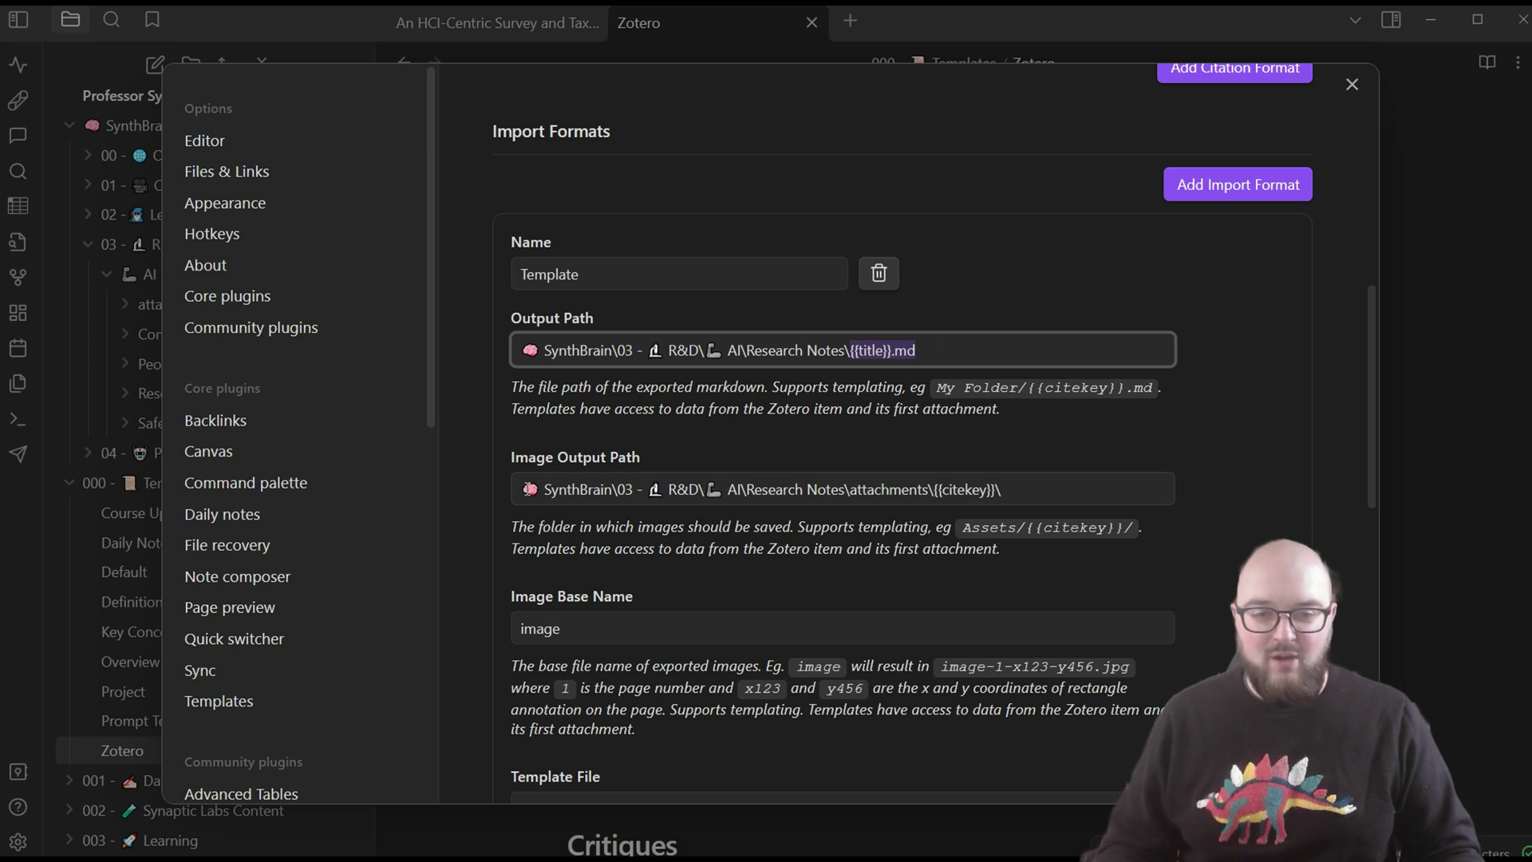
pyautogui.moveTo(526, 489); pyautogui.dragTo(1080, 501)
pyautogui.click(930, 488)
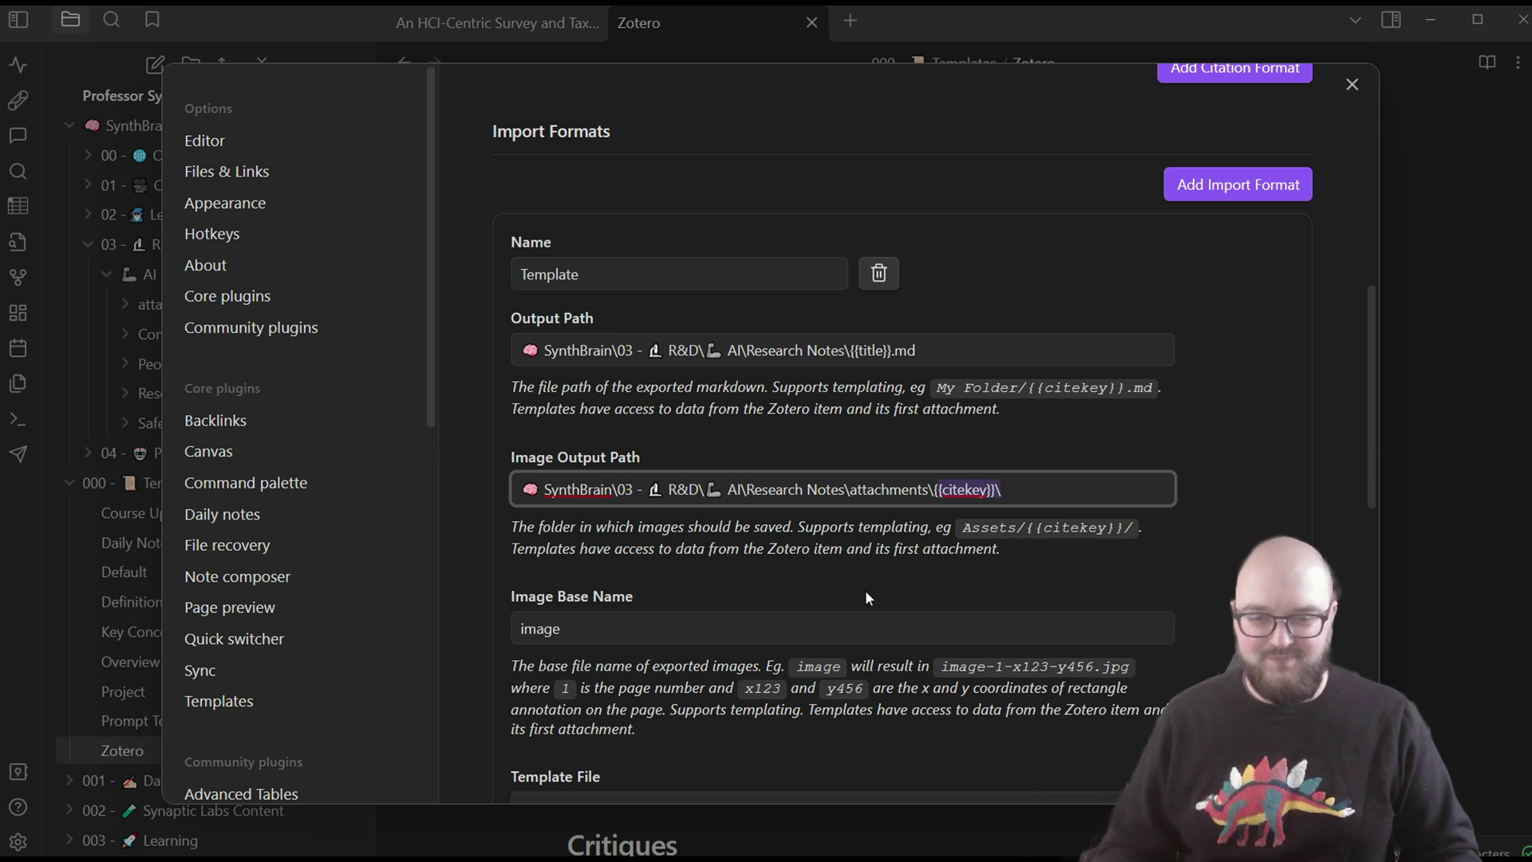
pyautogui.scroll(-8, 866, 594)
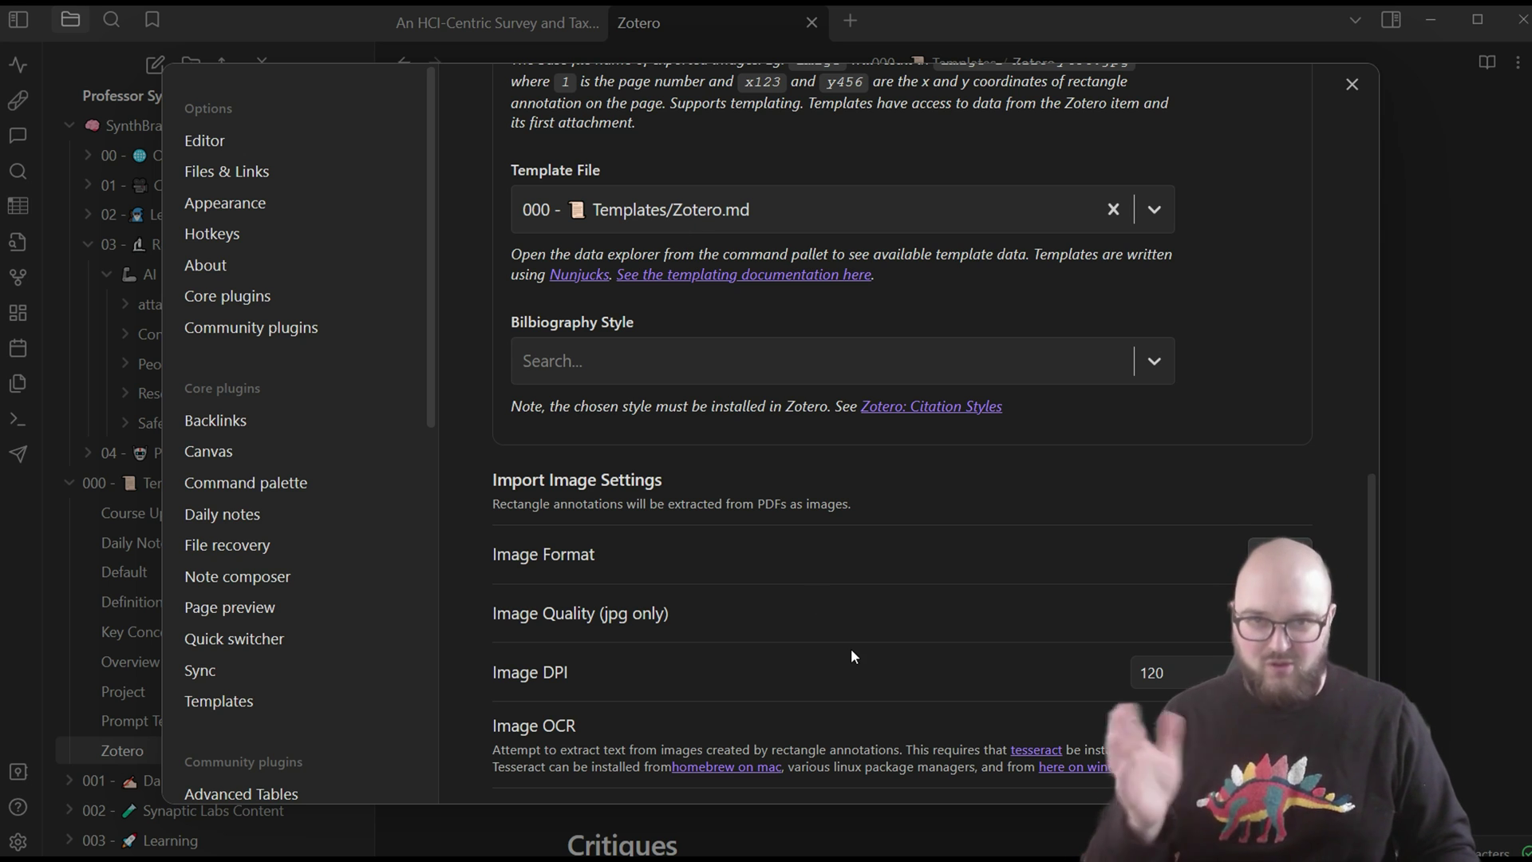
pyautogui.scroll(-4, 851, 648)
pyautogui.scroll(-1, 850, 656)
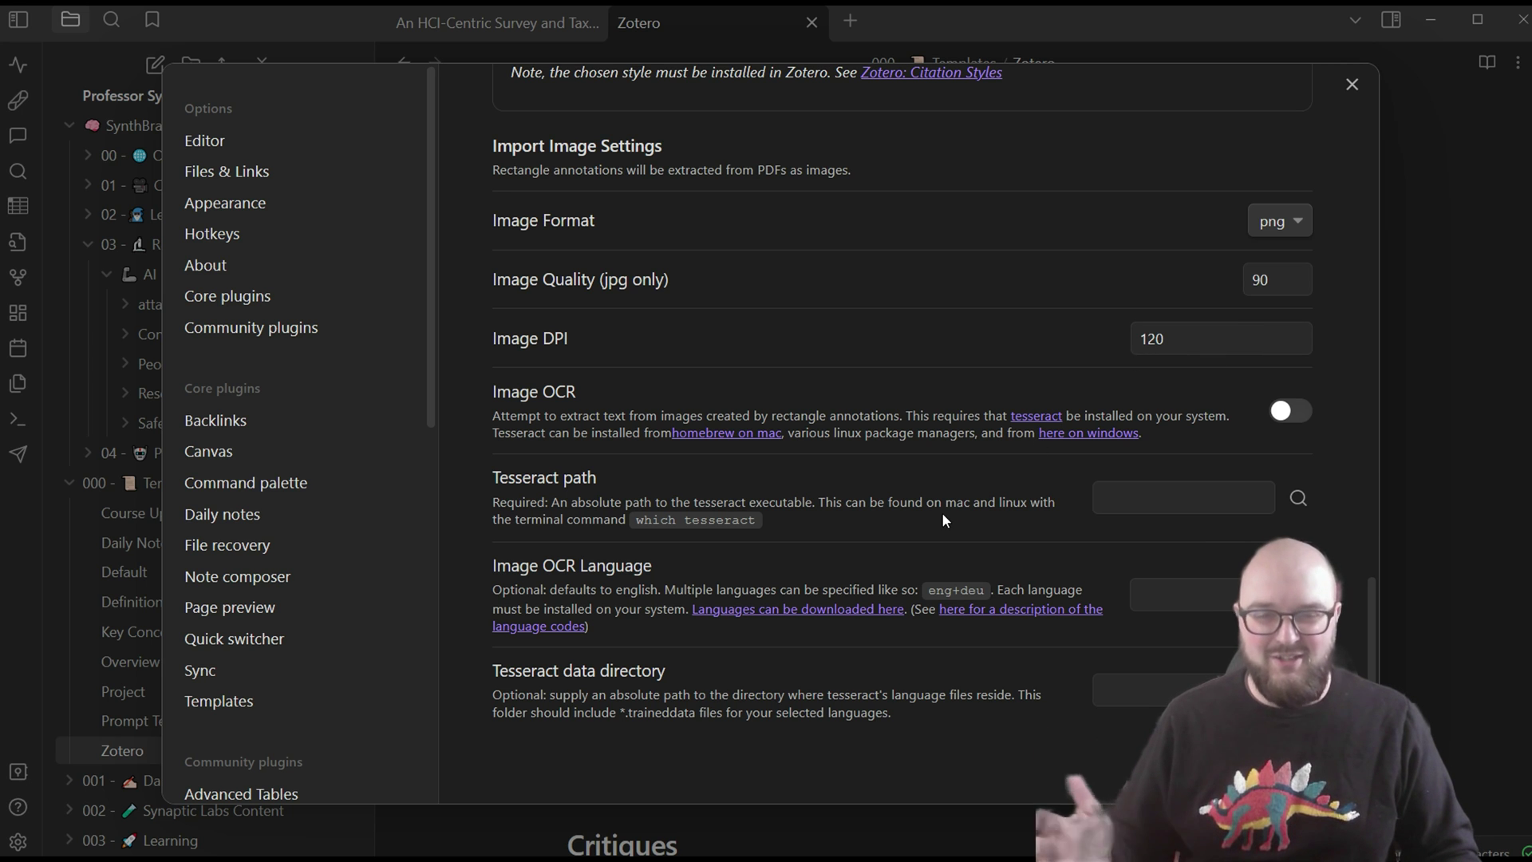
pyautogui.scroll(10, 864, 500)
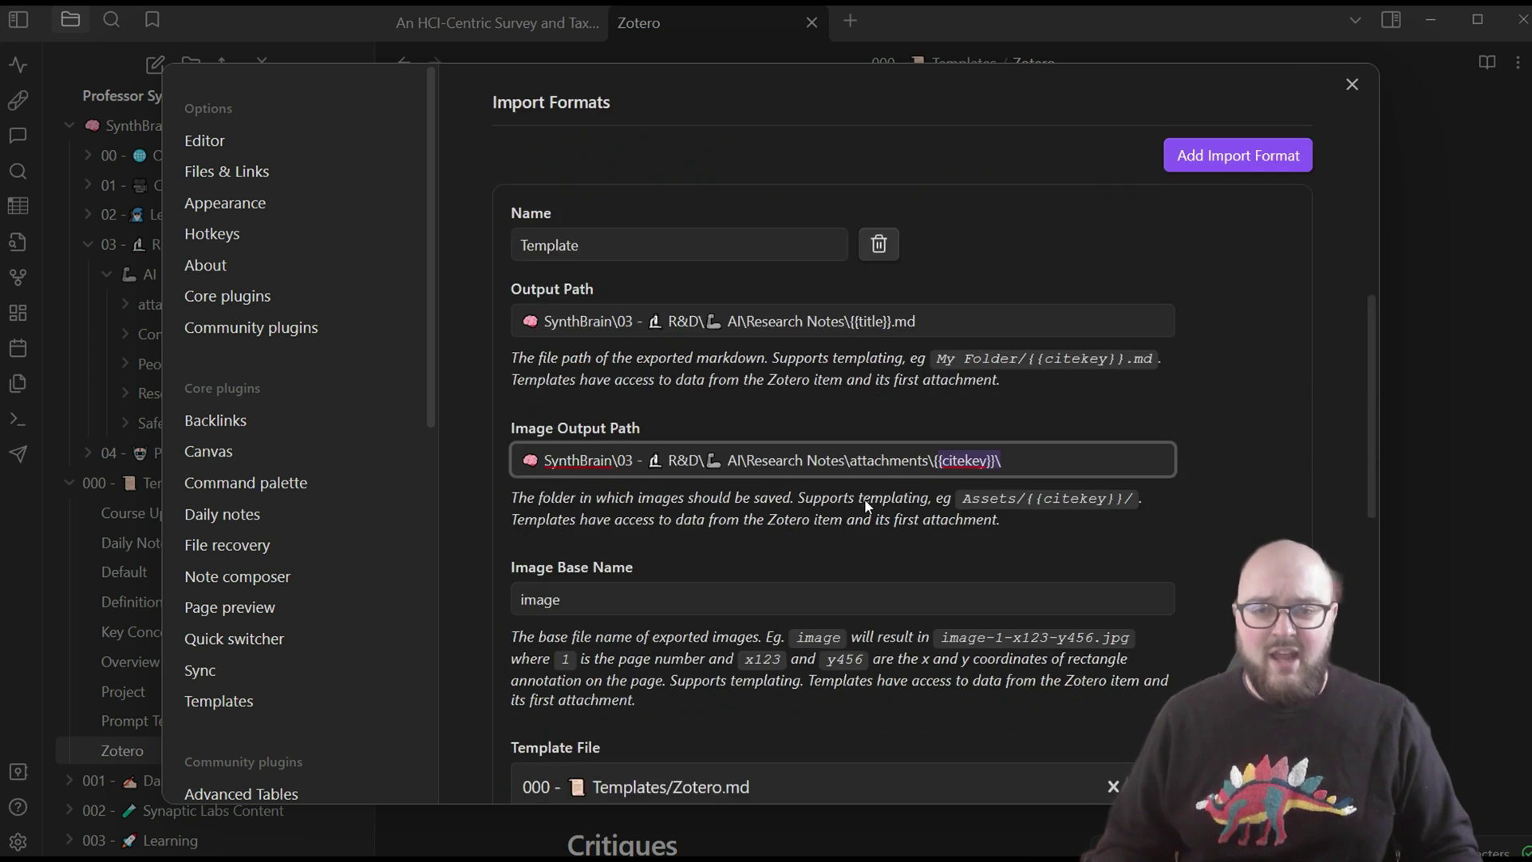
pyautogui.scroll(-2, 909, 463)
pyautogui.scroll(6, 1117, 279)
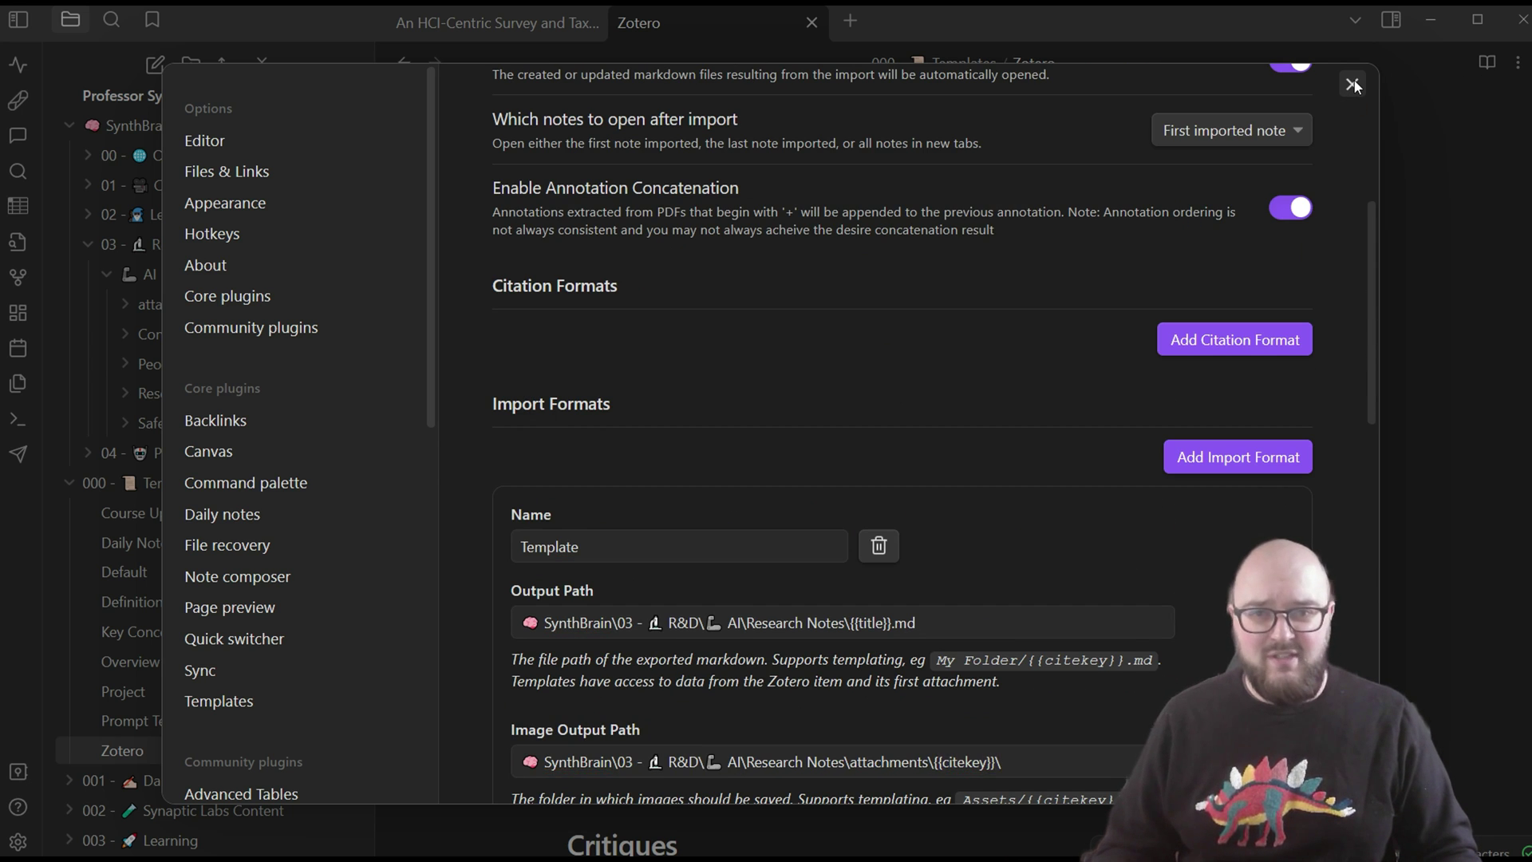
# Close Settings and reveal the markdown of the Purpose, Methods, Key Findings, Discussion and Critiques headings
pyautogui.click(1352, 83)
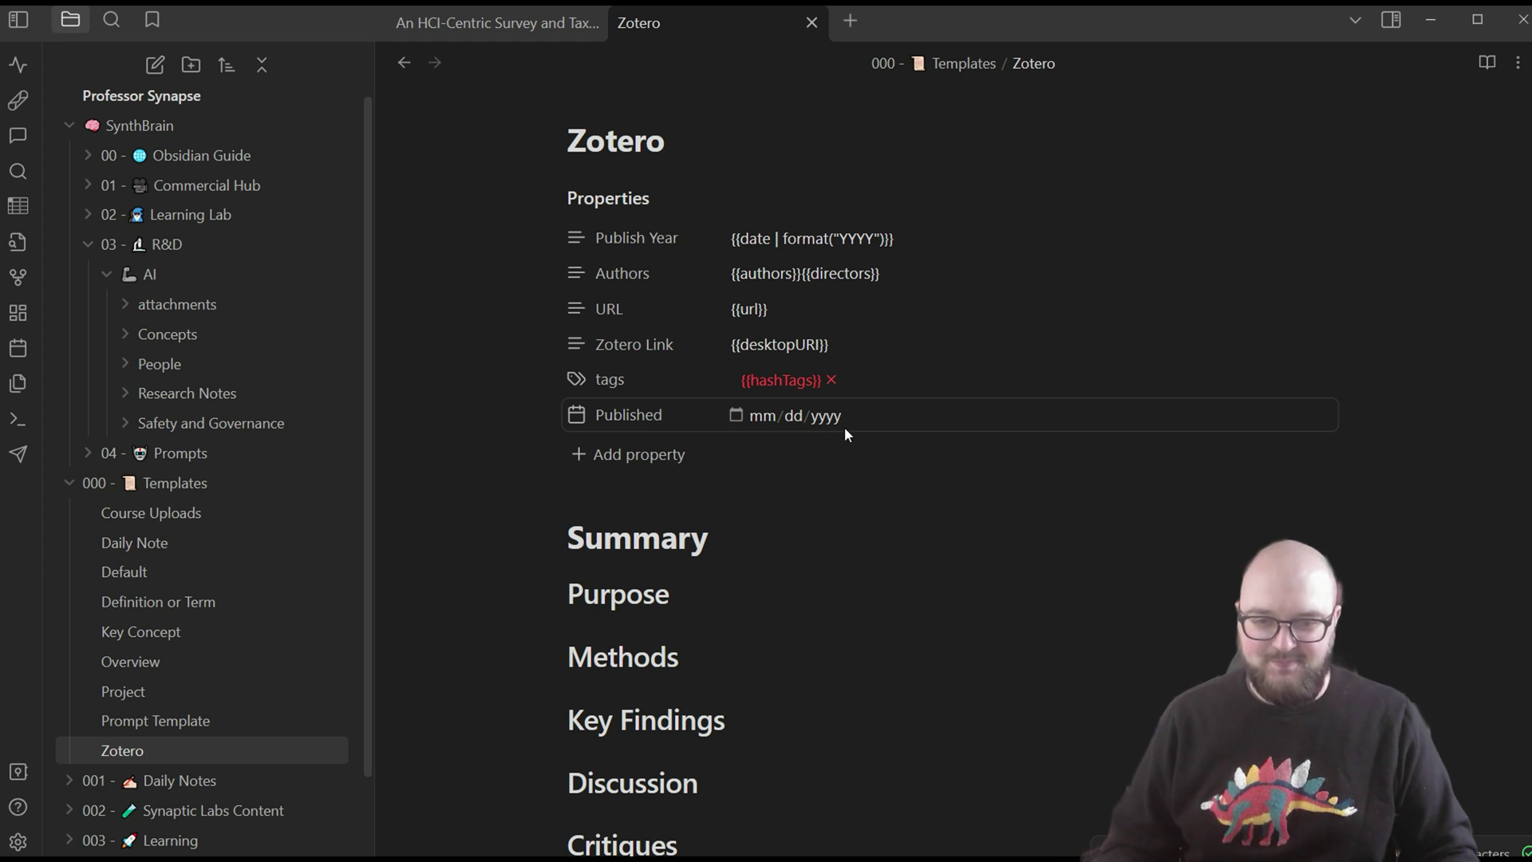
pyautogui.scroll(-4, 845, 427)
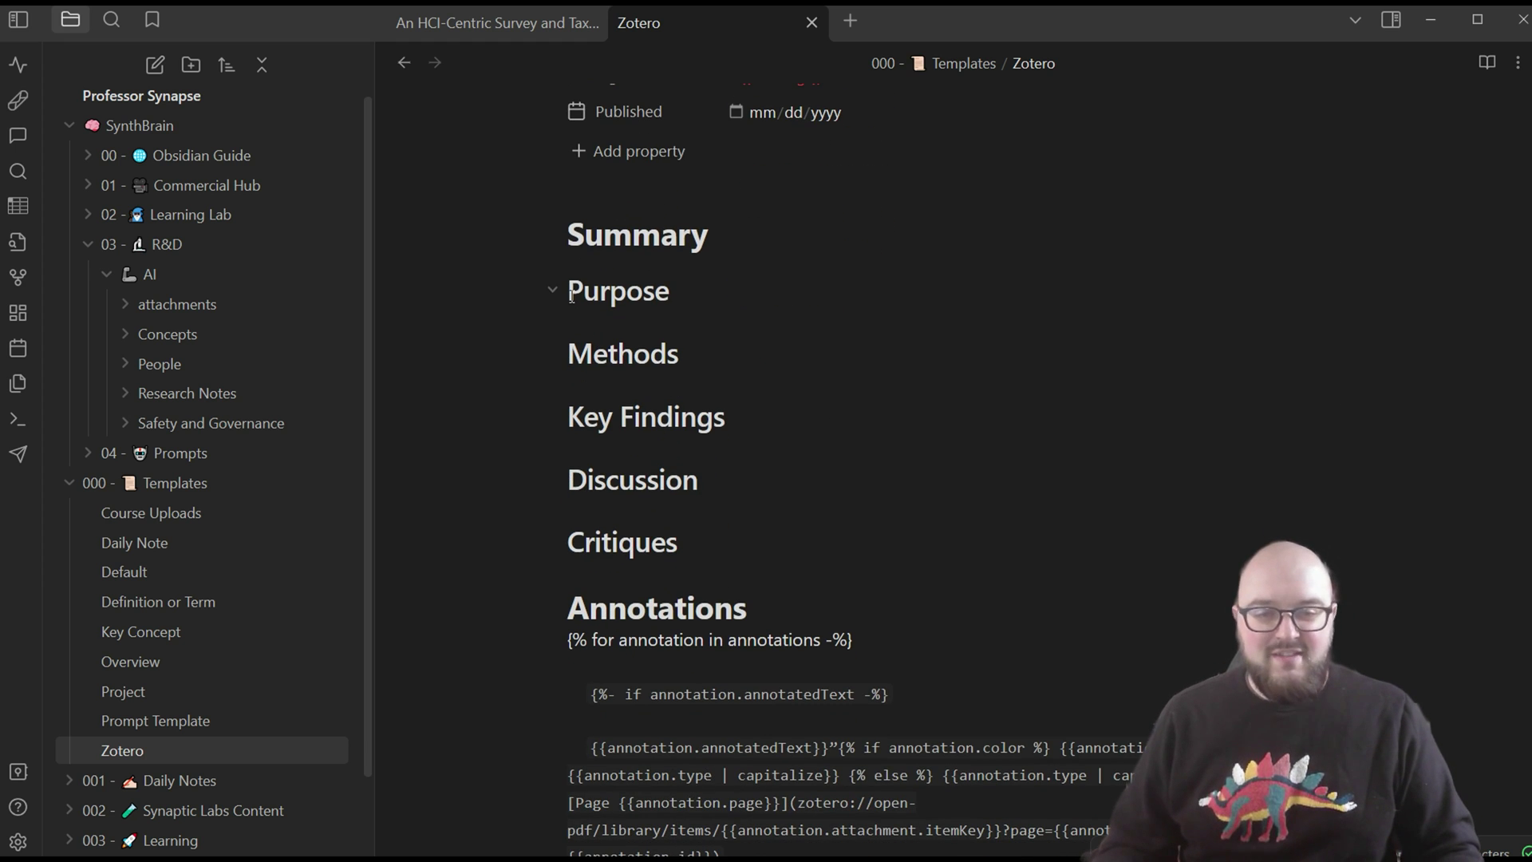
pyautogui.moveTo(571, 296); pyautogui.dragTo(739, 560)
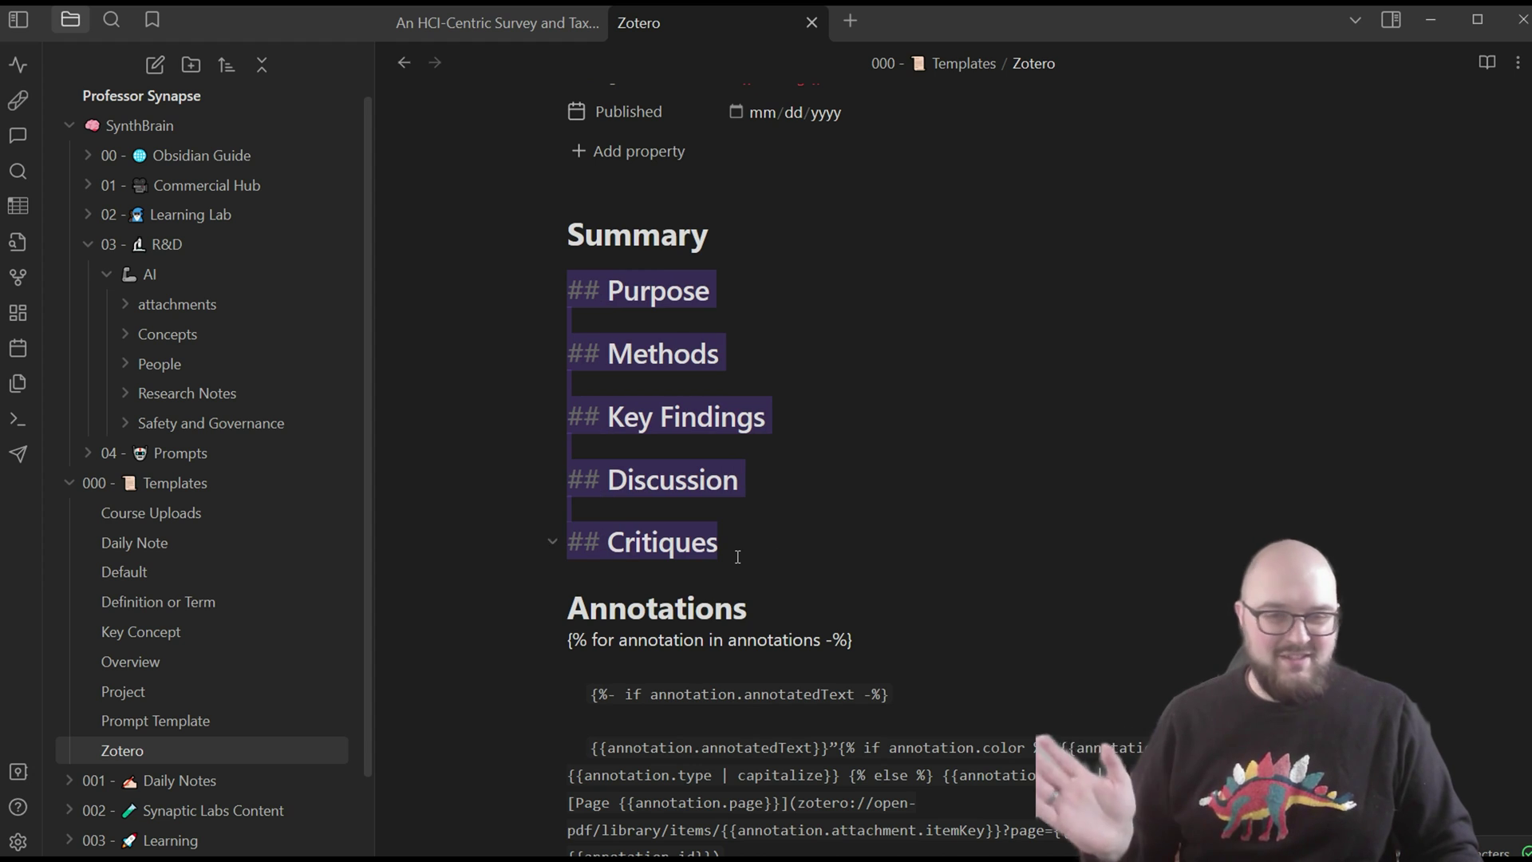
pyautogui.click(663, 323)
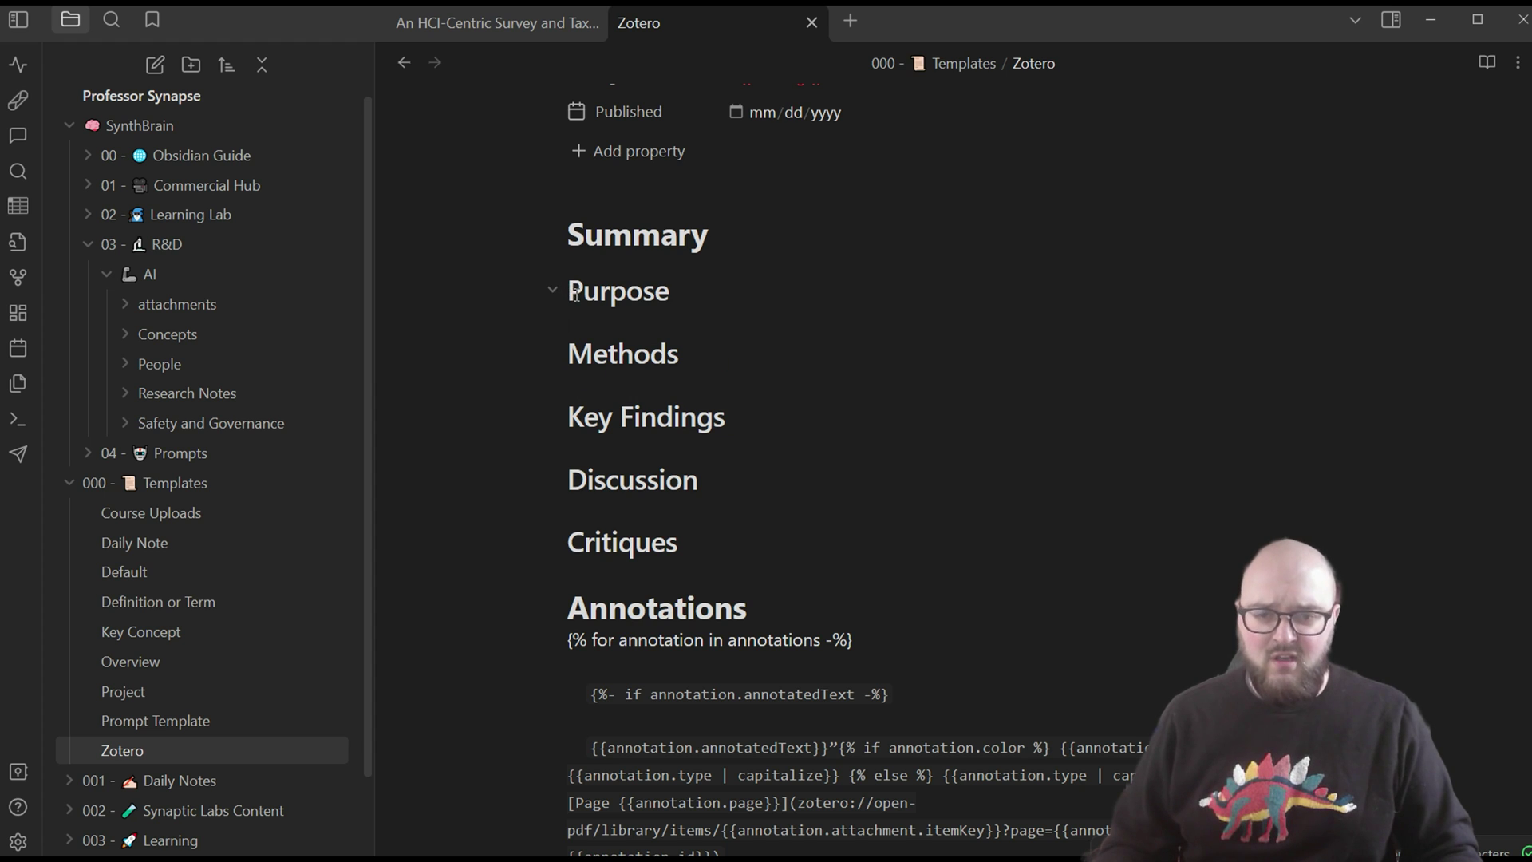
pyautogui.moveTo(575, 295); pyautogui.dragTo(729, 304)
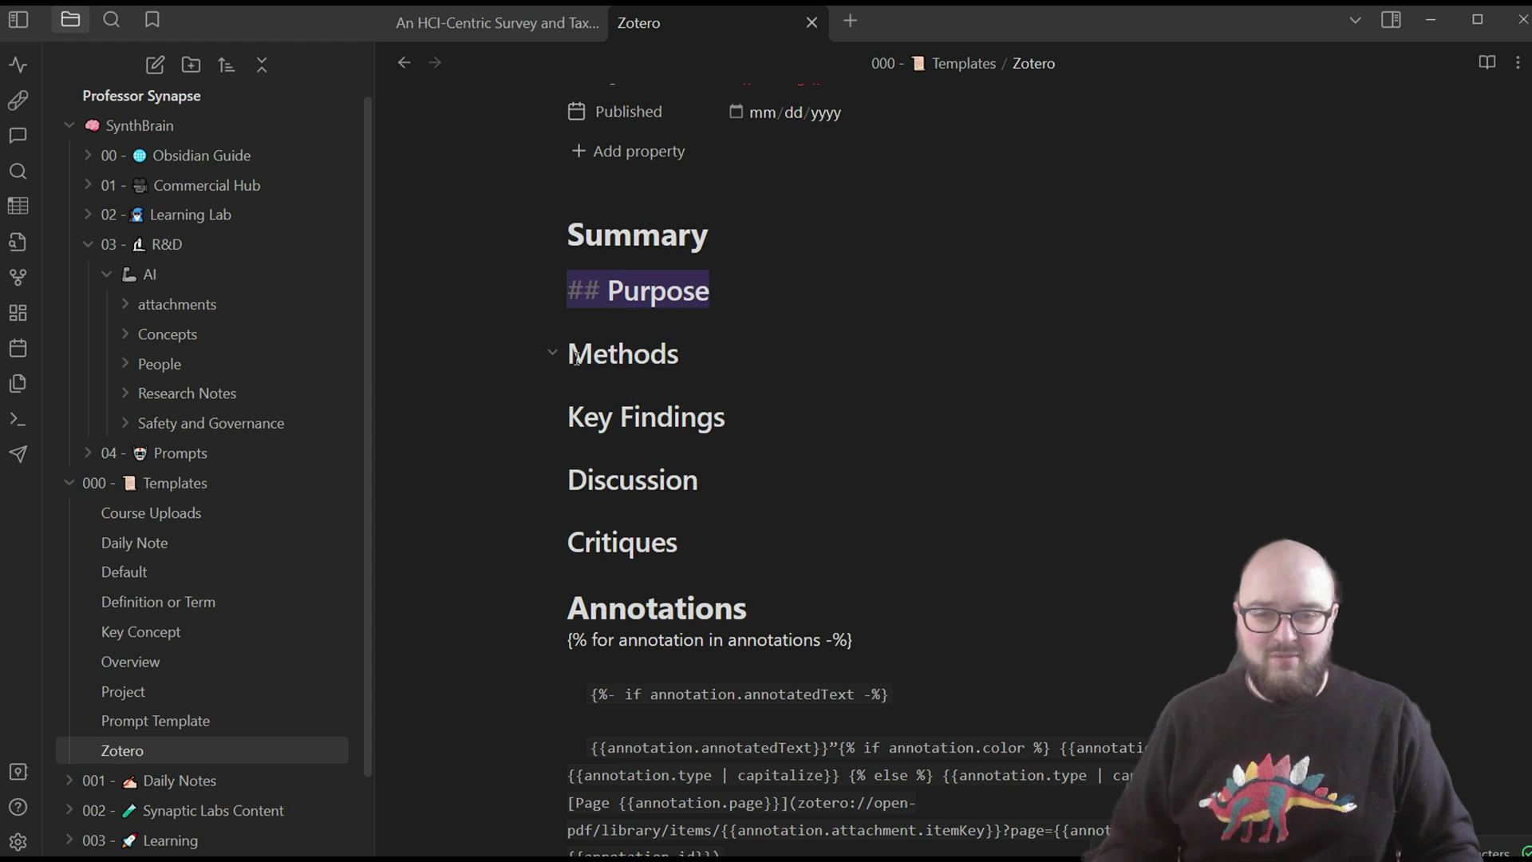
pyautogui.moveTo(577, 357); pyautogui.dragTo(745, 352)
pyautogui.moveTo(570, 416); pyautogui.dragTo(764, 416)
pyautogui.moveTo(610, 479); pyautogui.dragTo(721, 495)
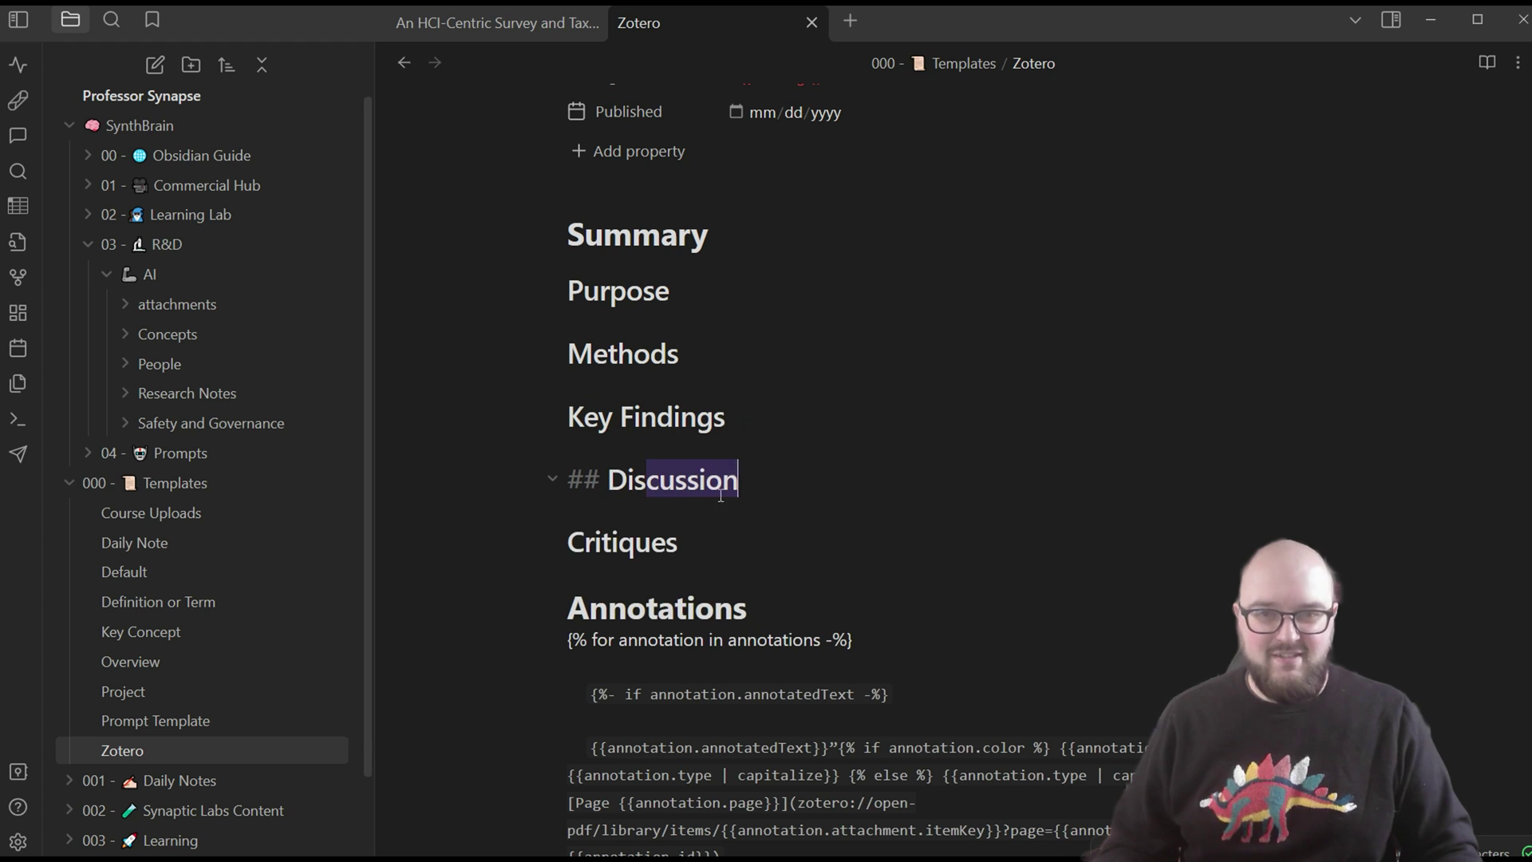
pyautogui.moveTo(625, 543); pyautogui.dragTo(759, 559)
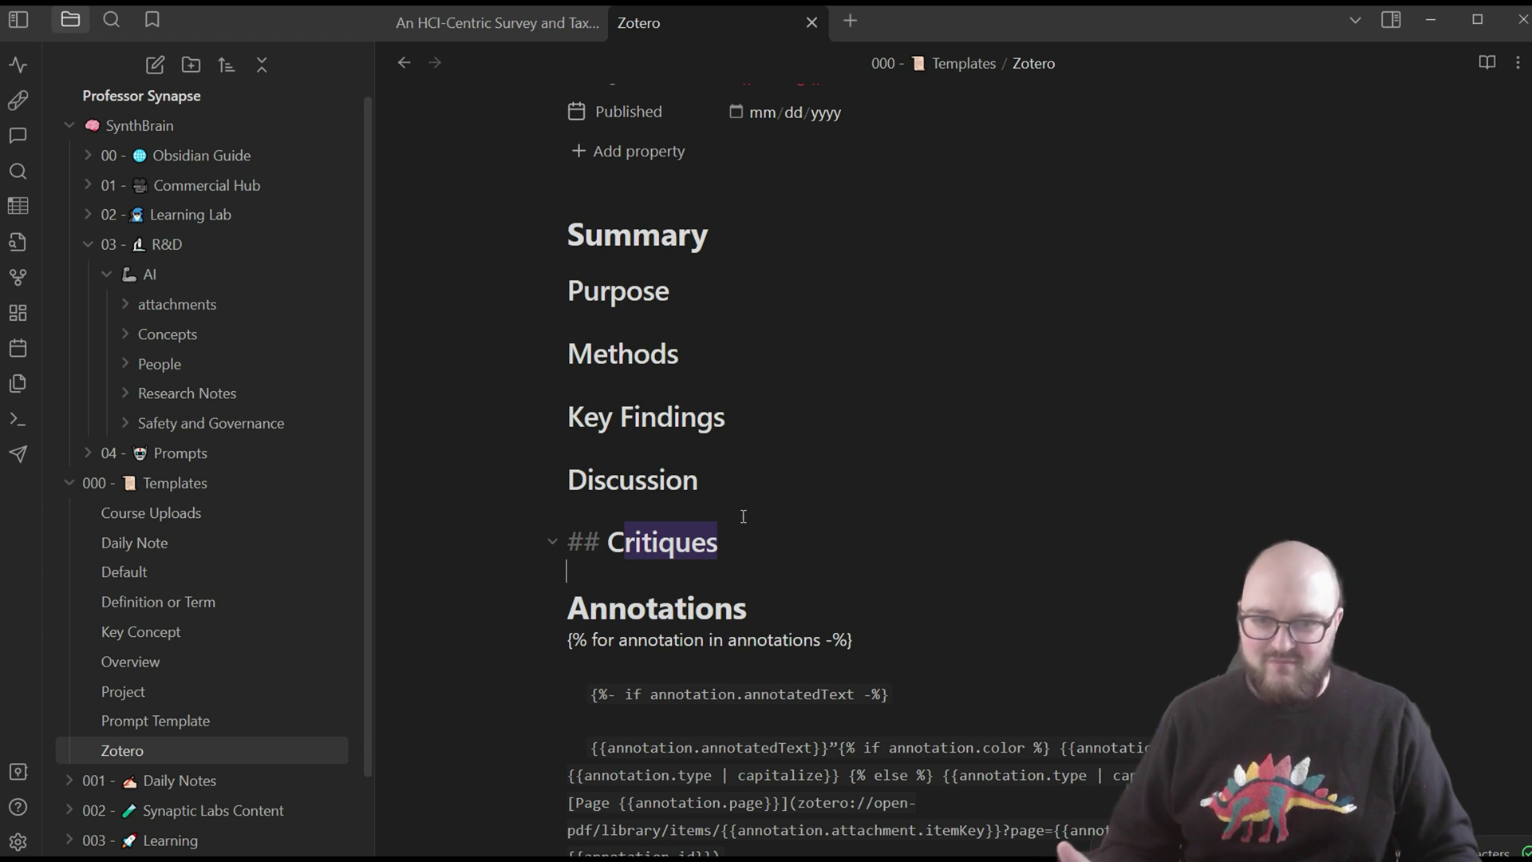
# Scroll through the template and expand the Research Notes folder in the file explorer
pyautogui.scroll(-5, 886, 538)
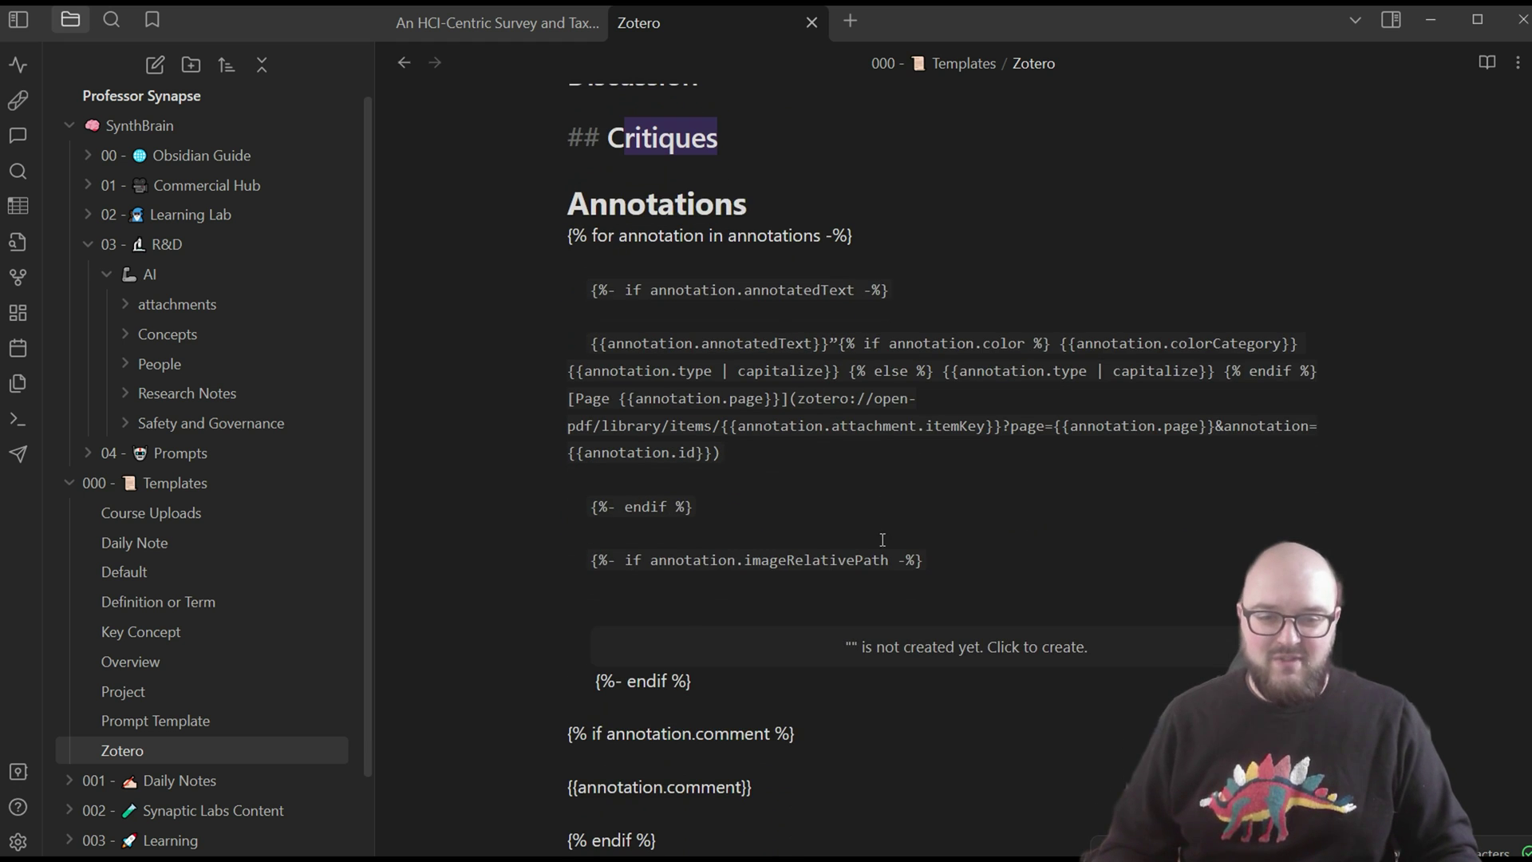
pyautogui.scroll(-4, 868, 536)
pyautogui.scroll(3, 865, 534)
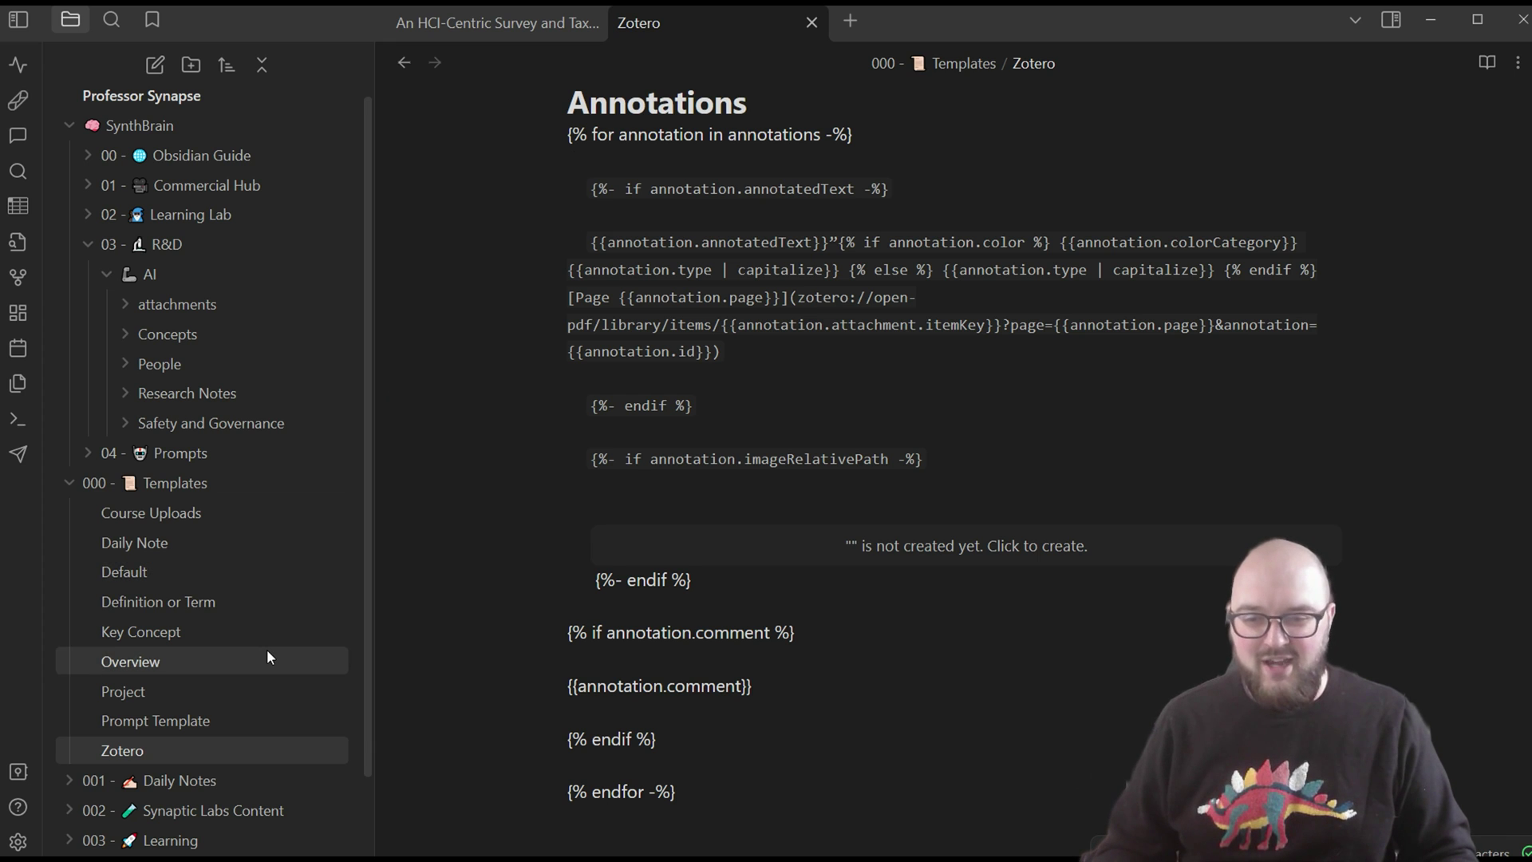
pyautogui.scroll(-1, 267, 650)
pyautogui.scroll(1, 266, 656)
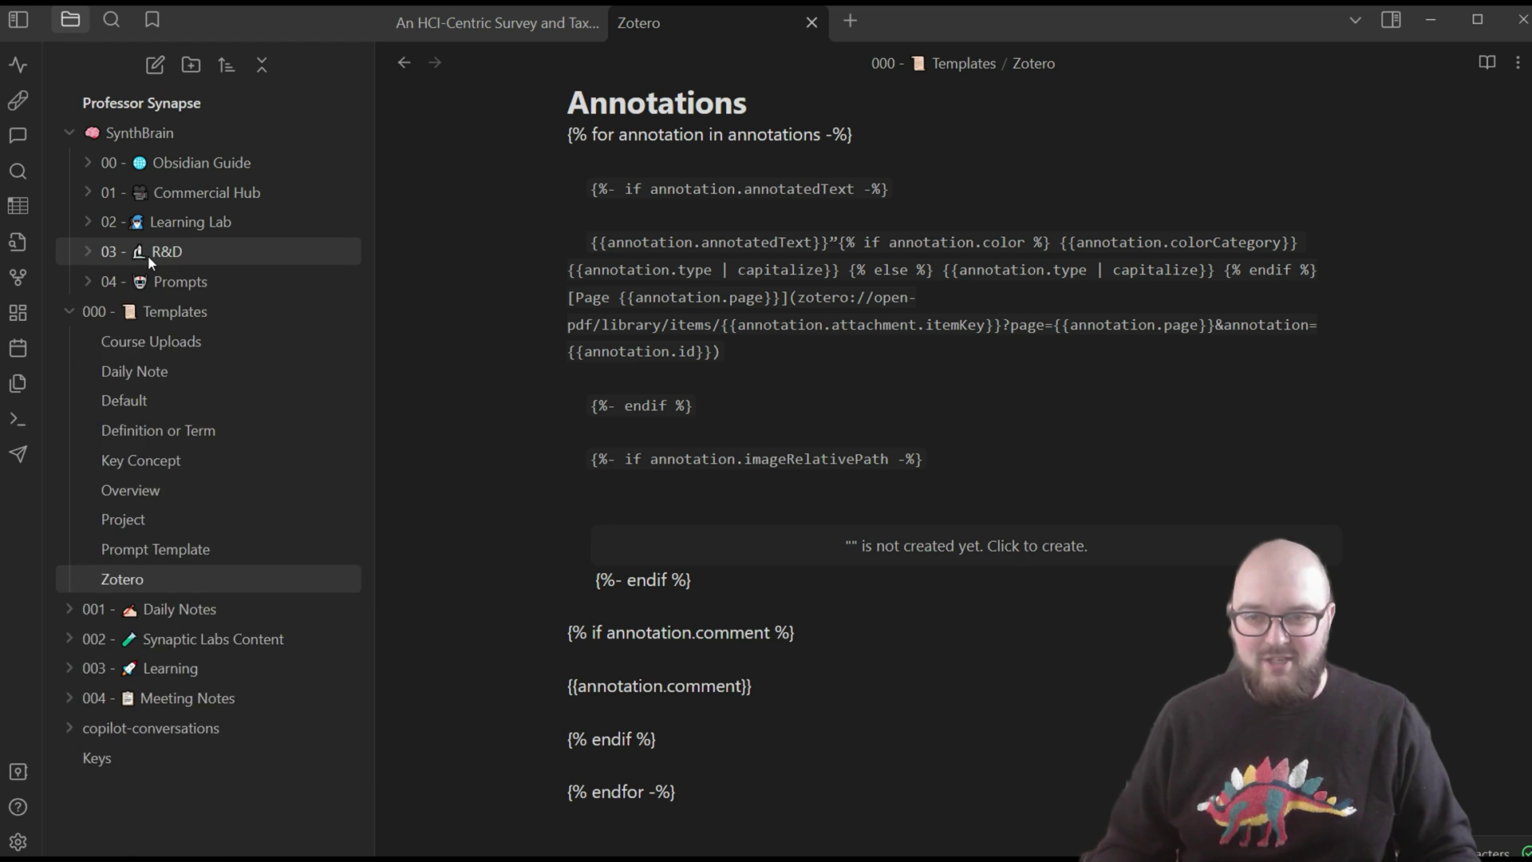
pyautogui.click(170, 401)
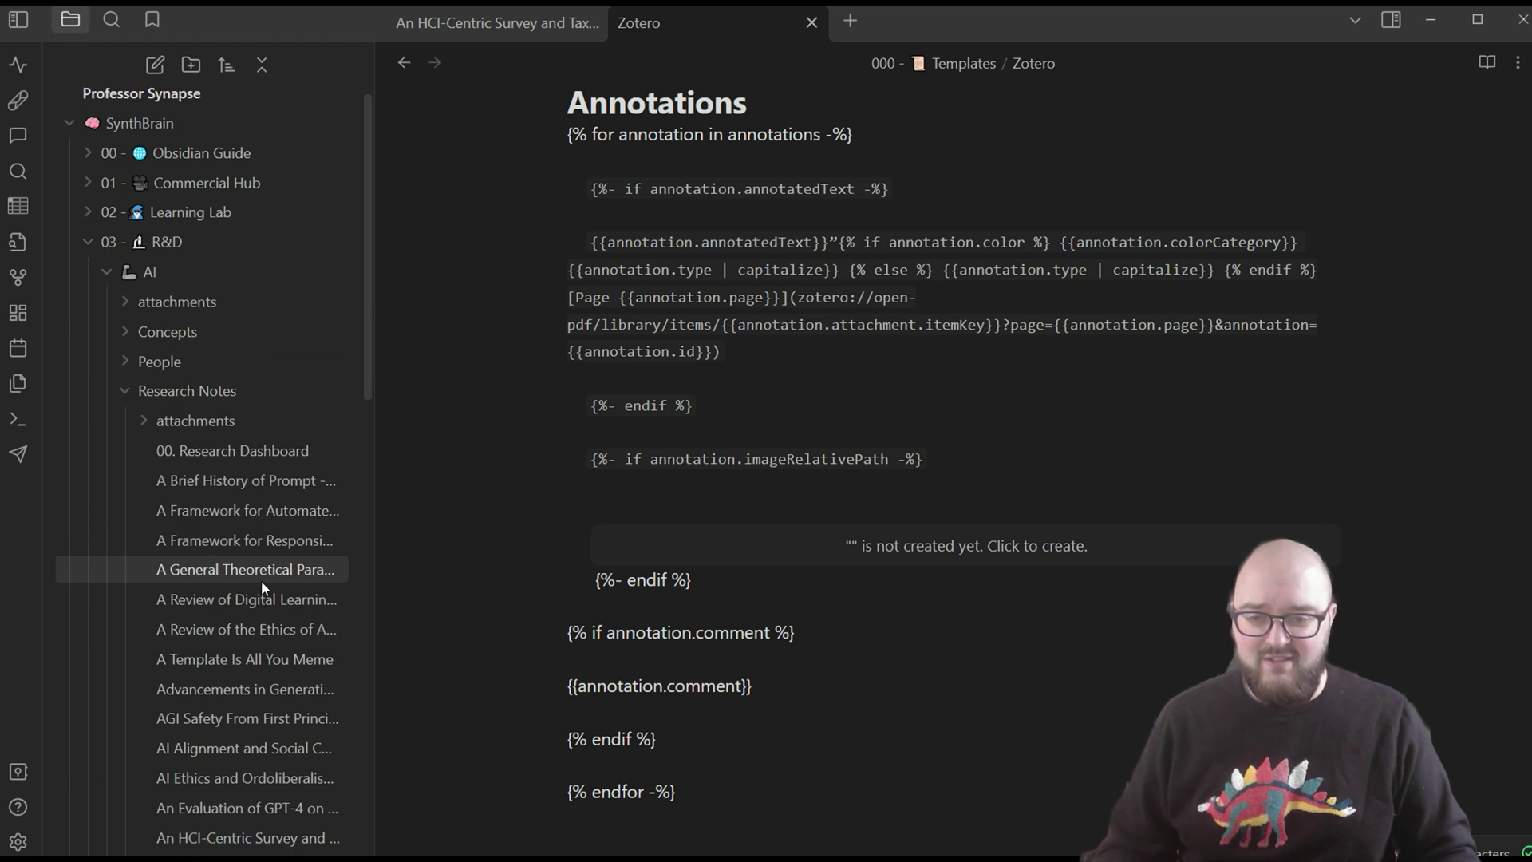
pyautogui.scroll(-10, 261, 581)
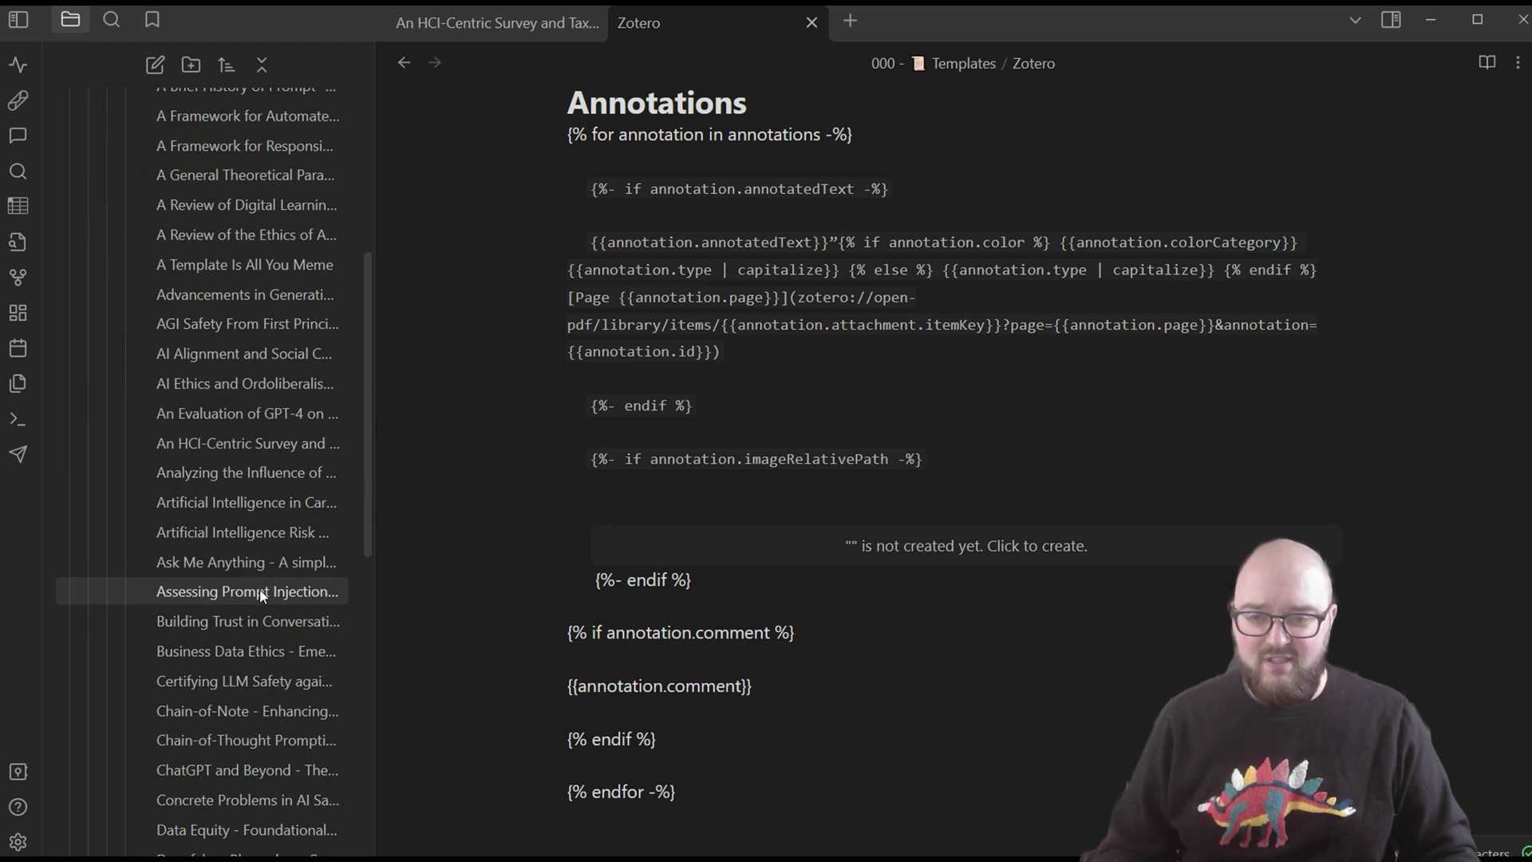
# Read through the HCI-Centric Survey note's filled-in content, then switch to the Zotero window
pyautogui.click(222, 444)
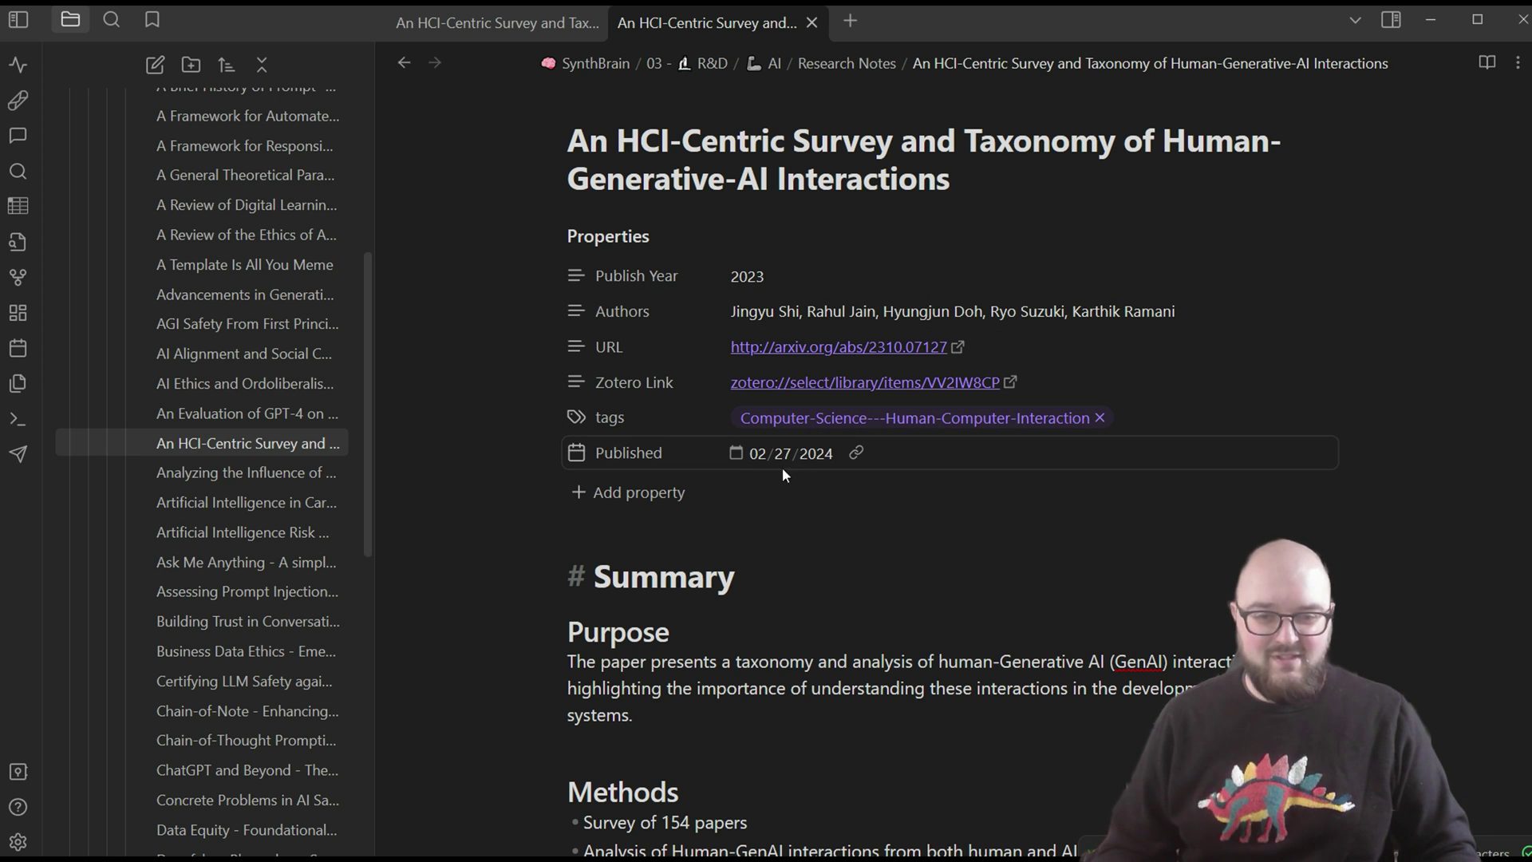
pyautogui.scroll(-4, 892, 634)
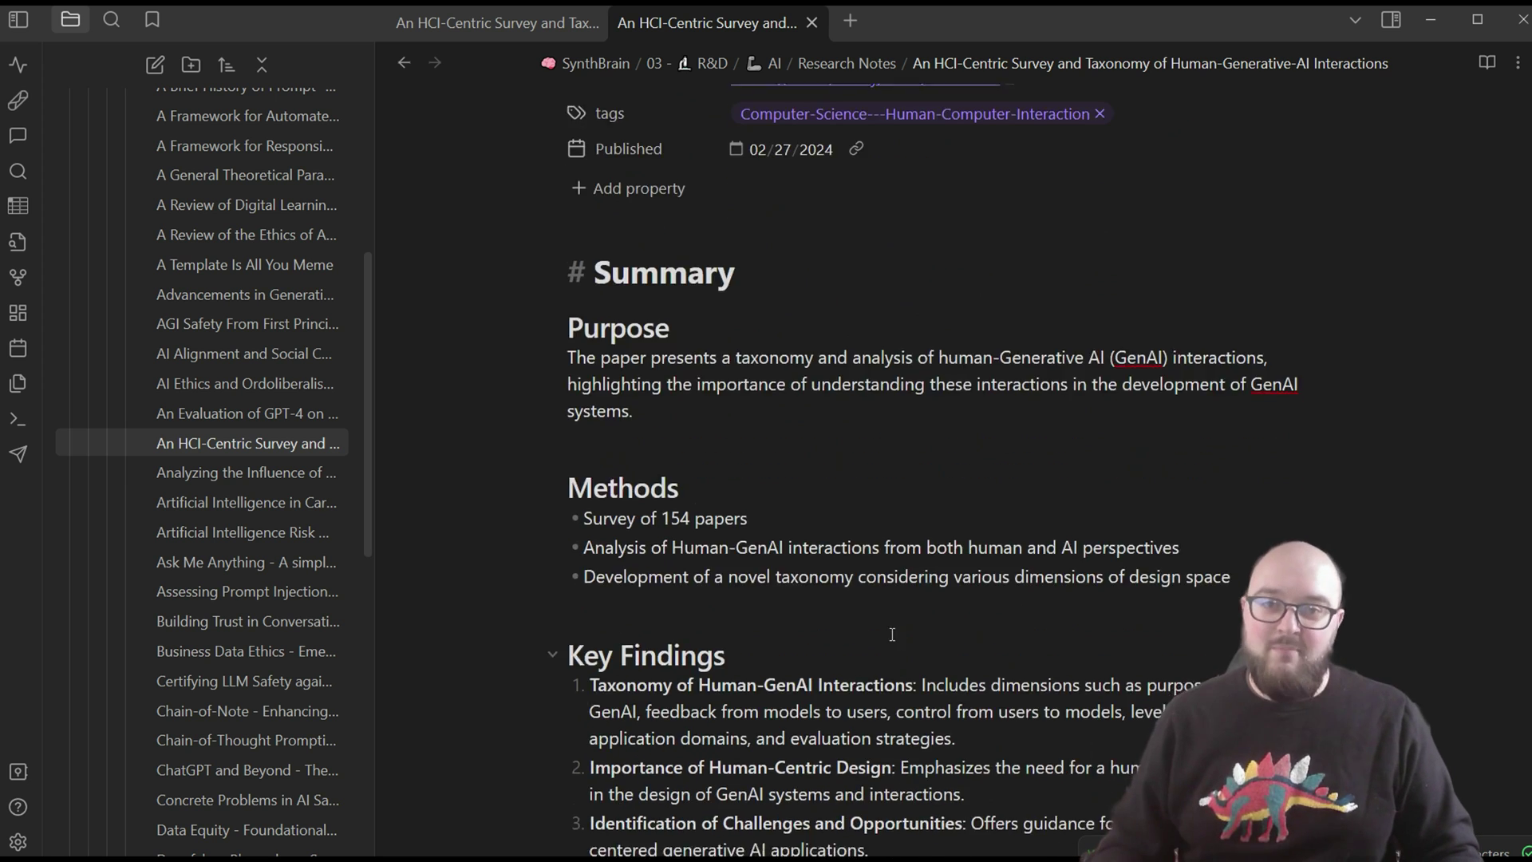
pyautogui.scroll(-1, 892, 635)
pyautogui.scroll(-4, 836, 551)
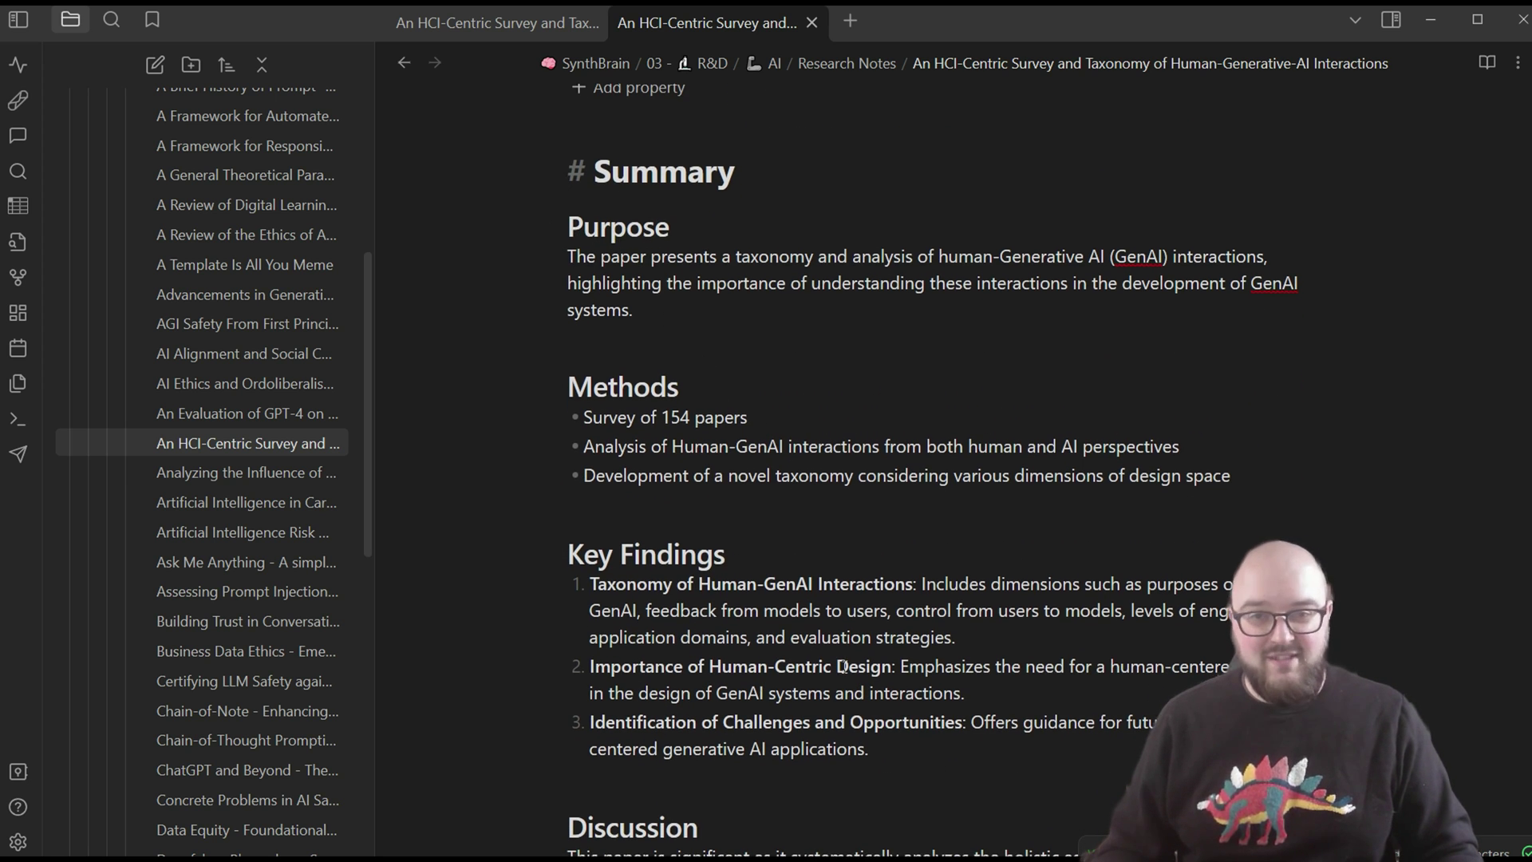
pyautogui.scroll(-7, 870, 623)
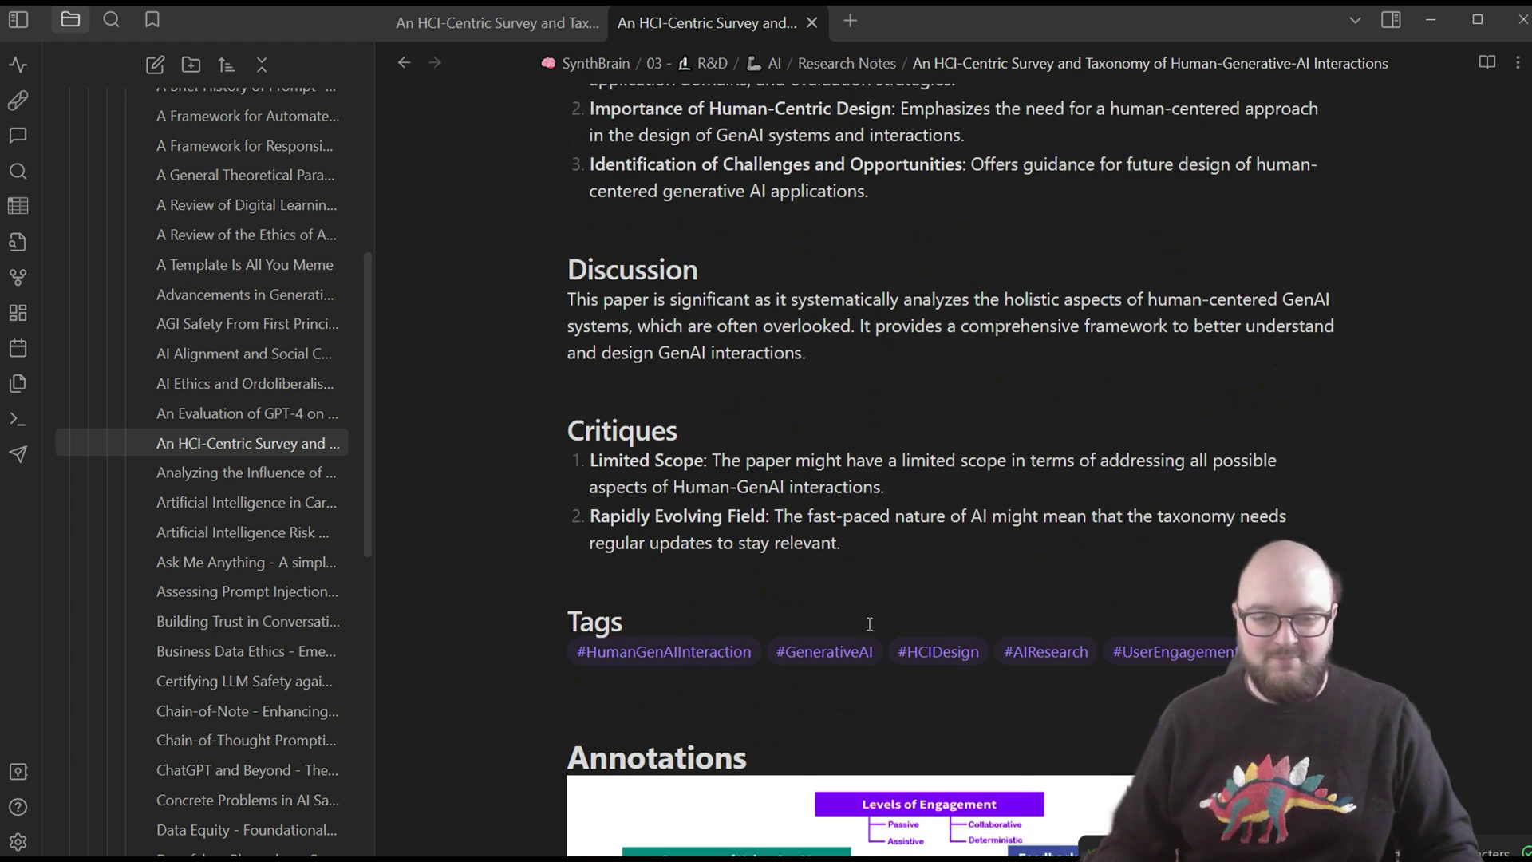
pyautogui.scroll(-4, 839, 590)
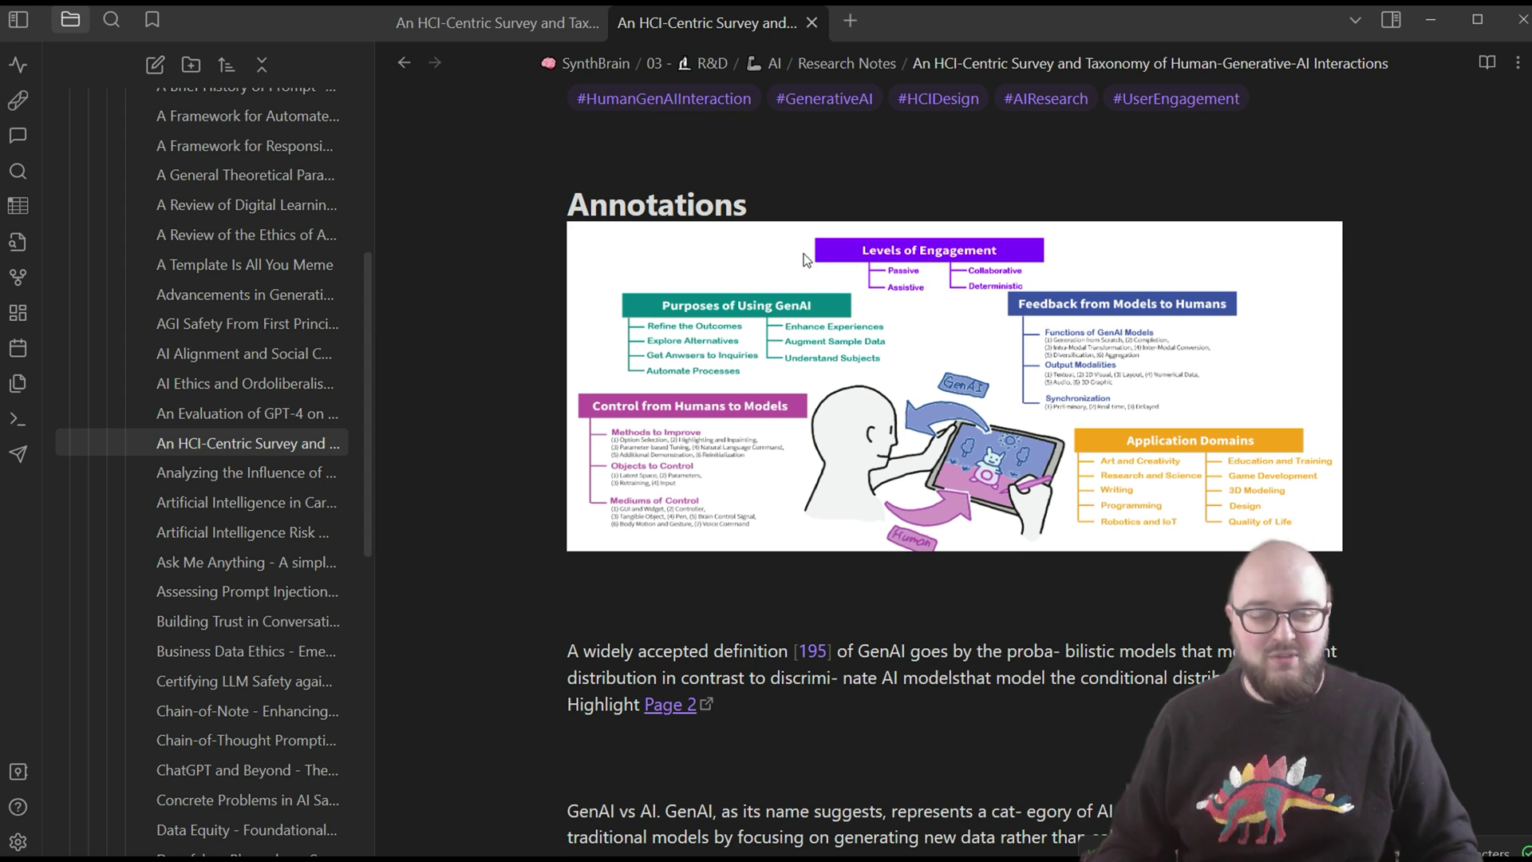
pyautogui.scroll(-3, 702, 614)
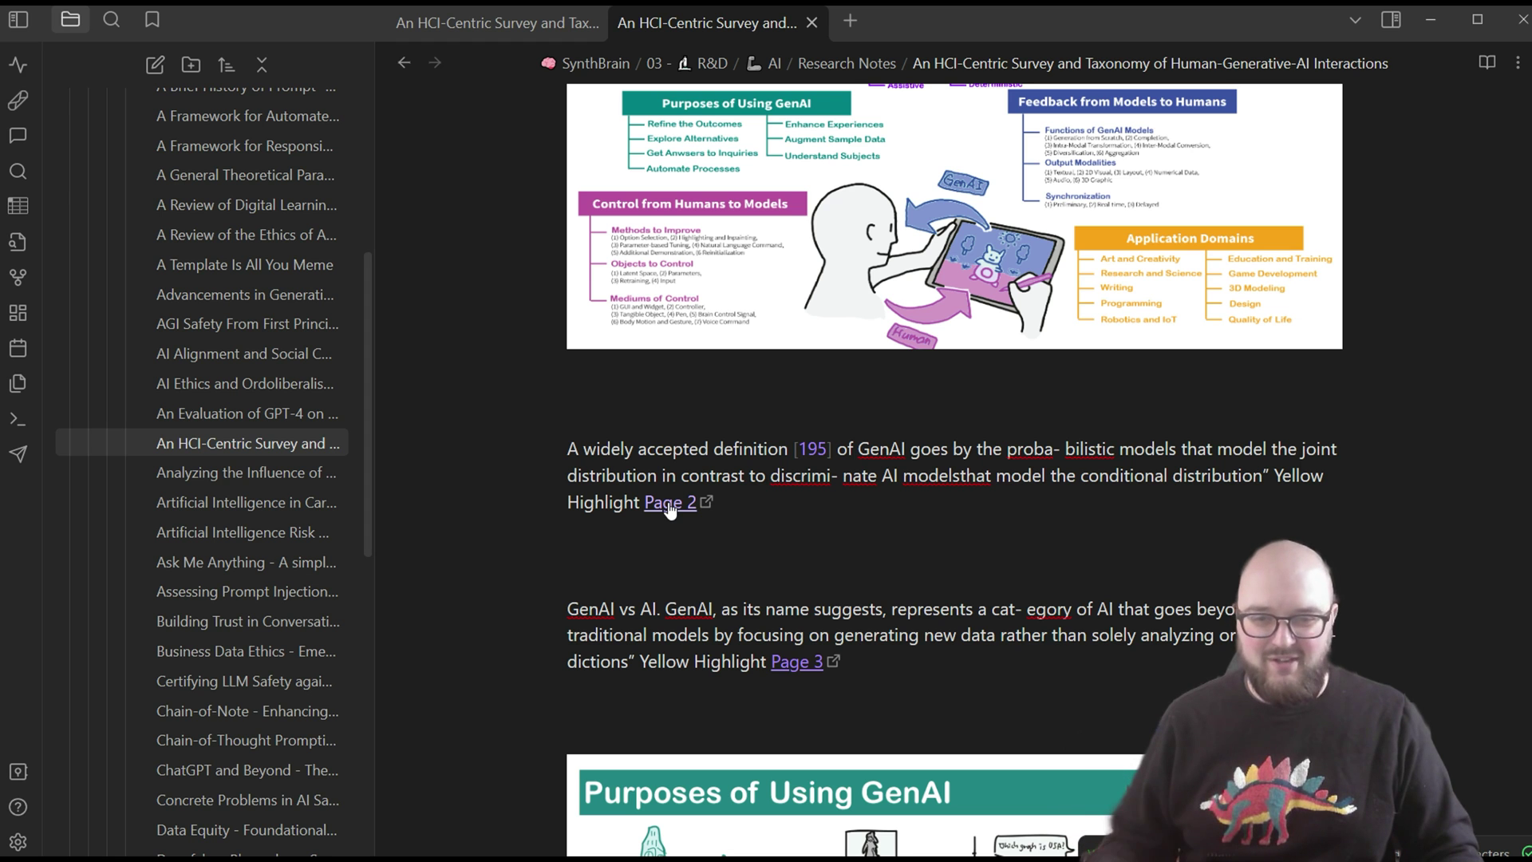
pyautogui.scroll(-15, 876, 528)
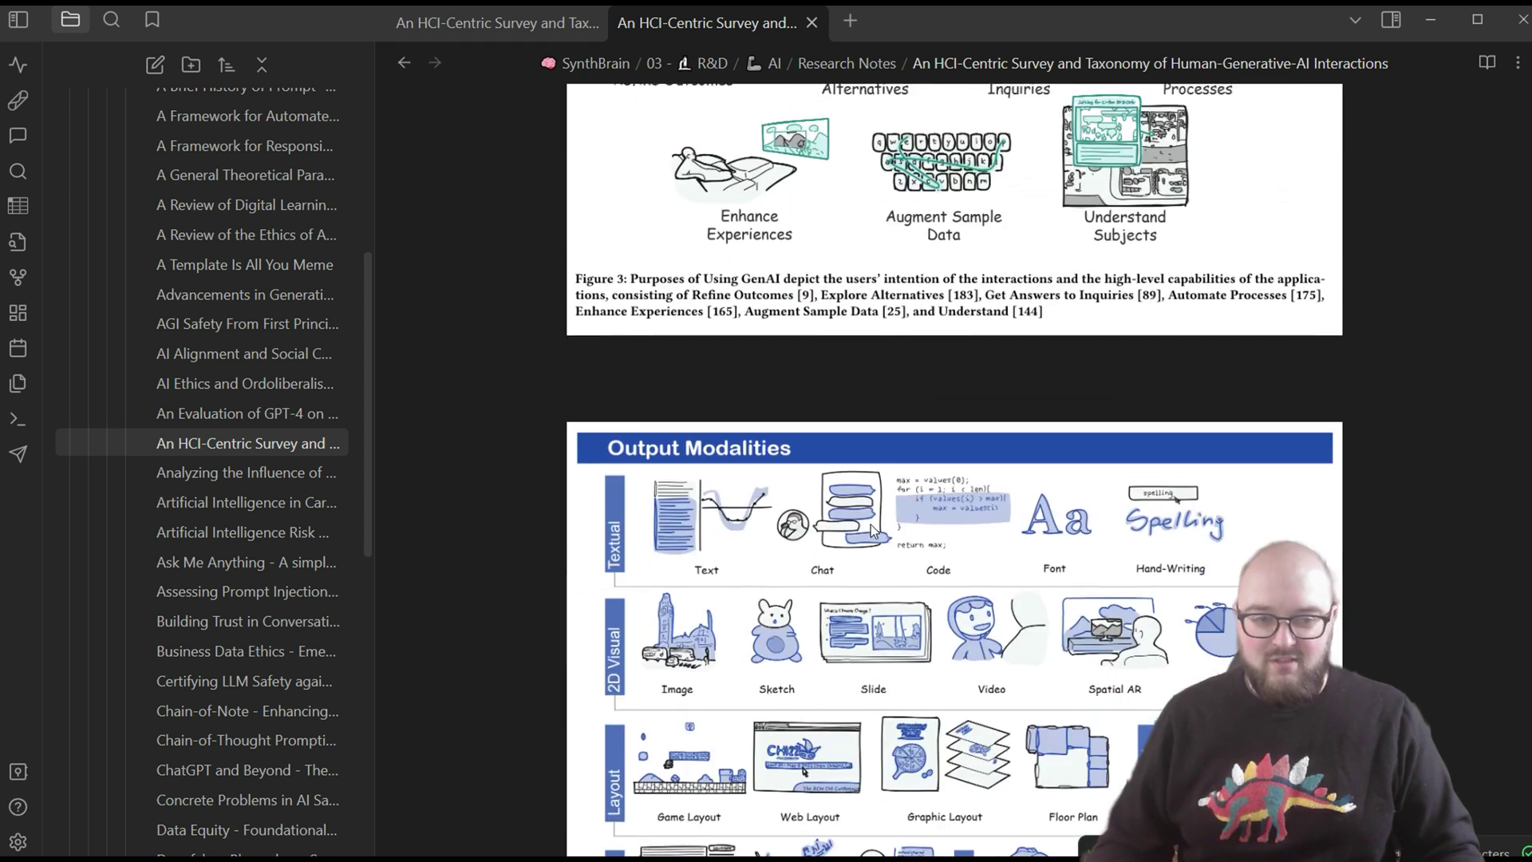
pyautogui.scroll(-5, 870, 531)
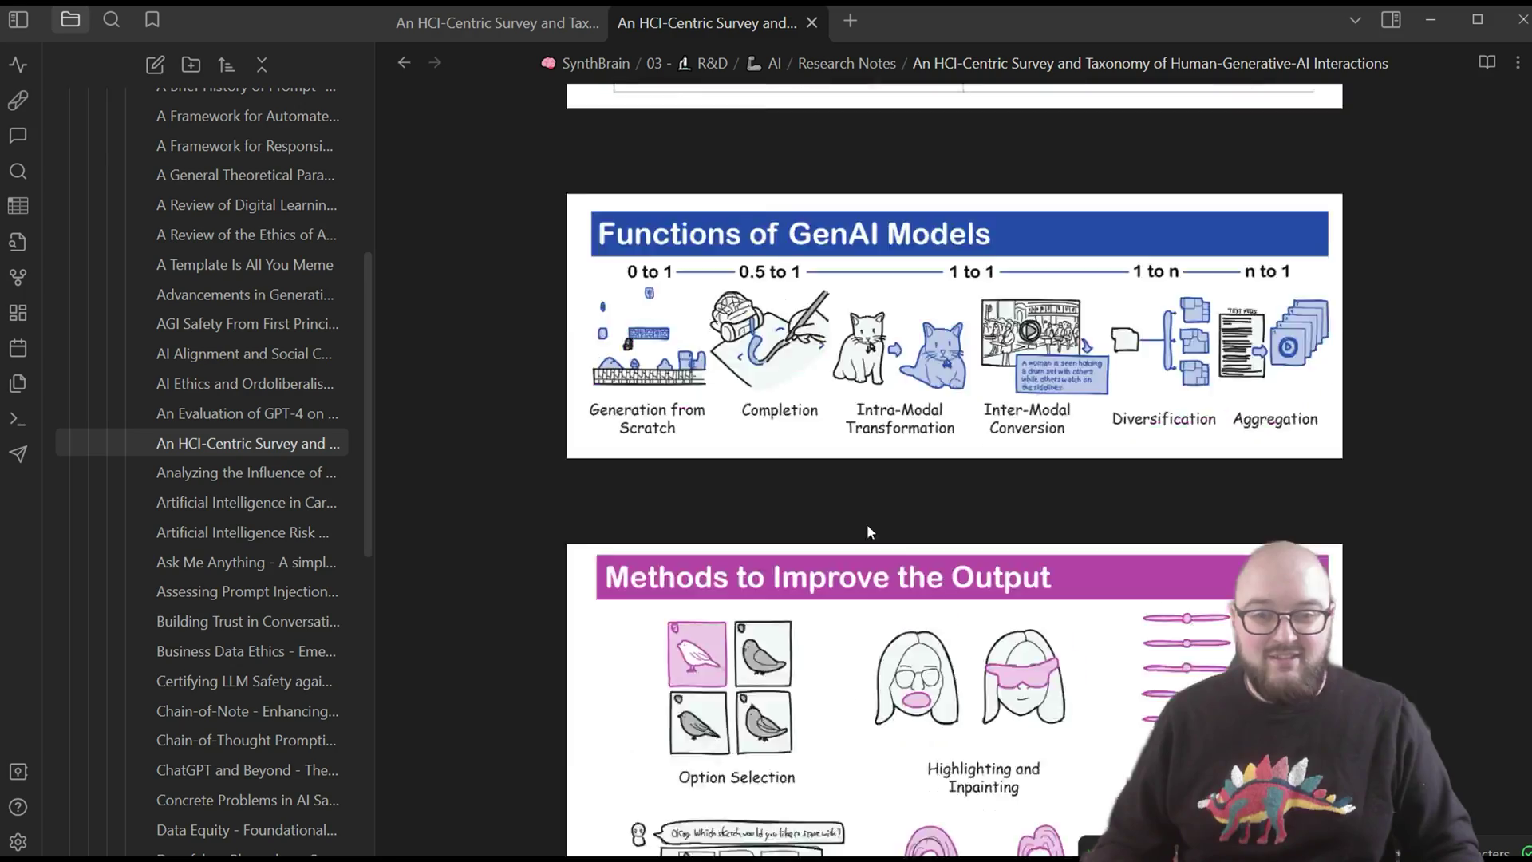
pyautogui.scroll(15, 868, 531)
pyautogui.scroll(20, 866, 530)
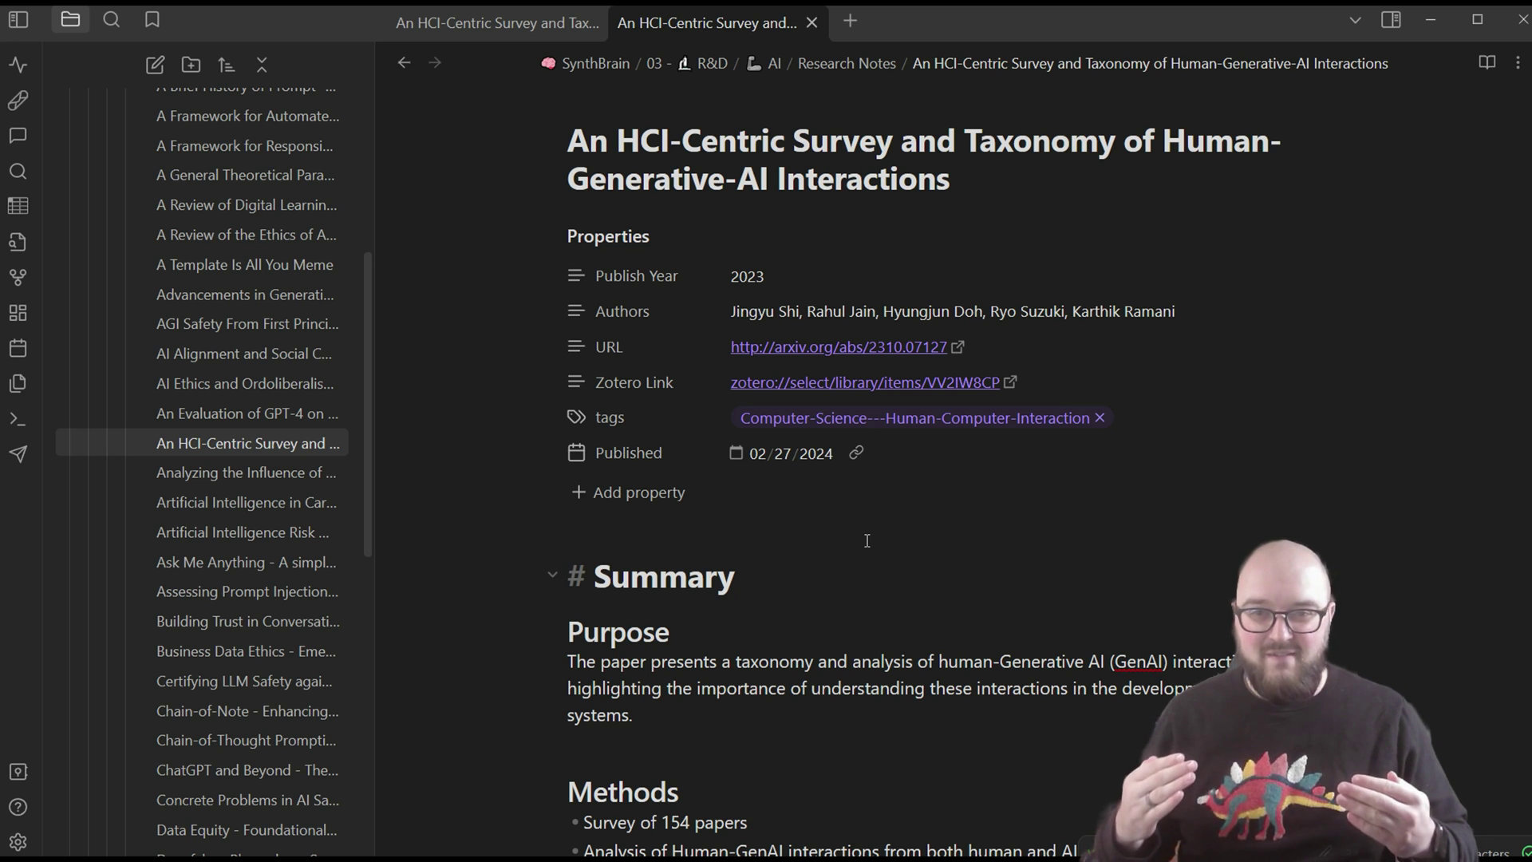
pyautogui.hotkey('alt', 'Tab')
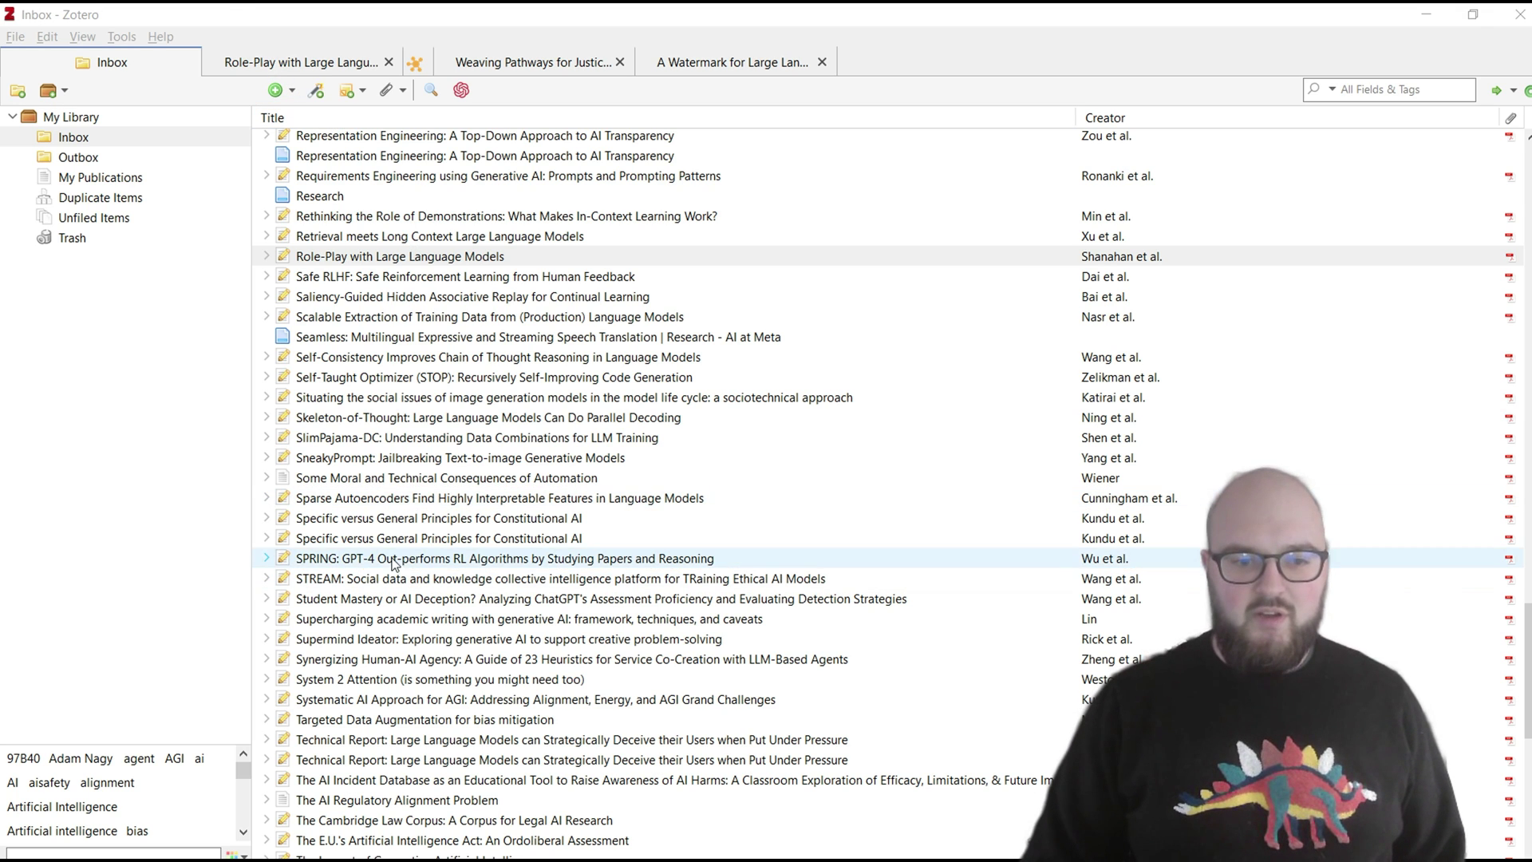
# Open the Role-Play PDF and highlight its title and first abstract lines in yellow
pyautogui.click(254, 64)
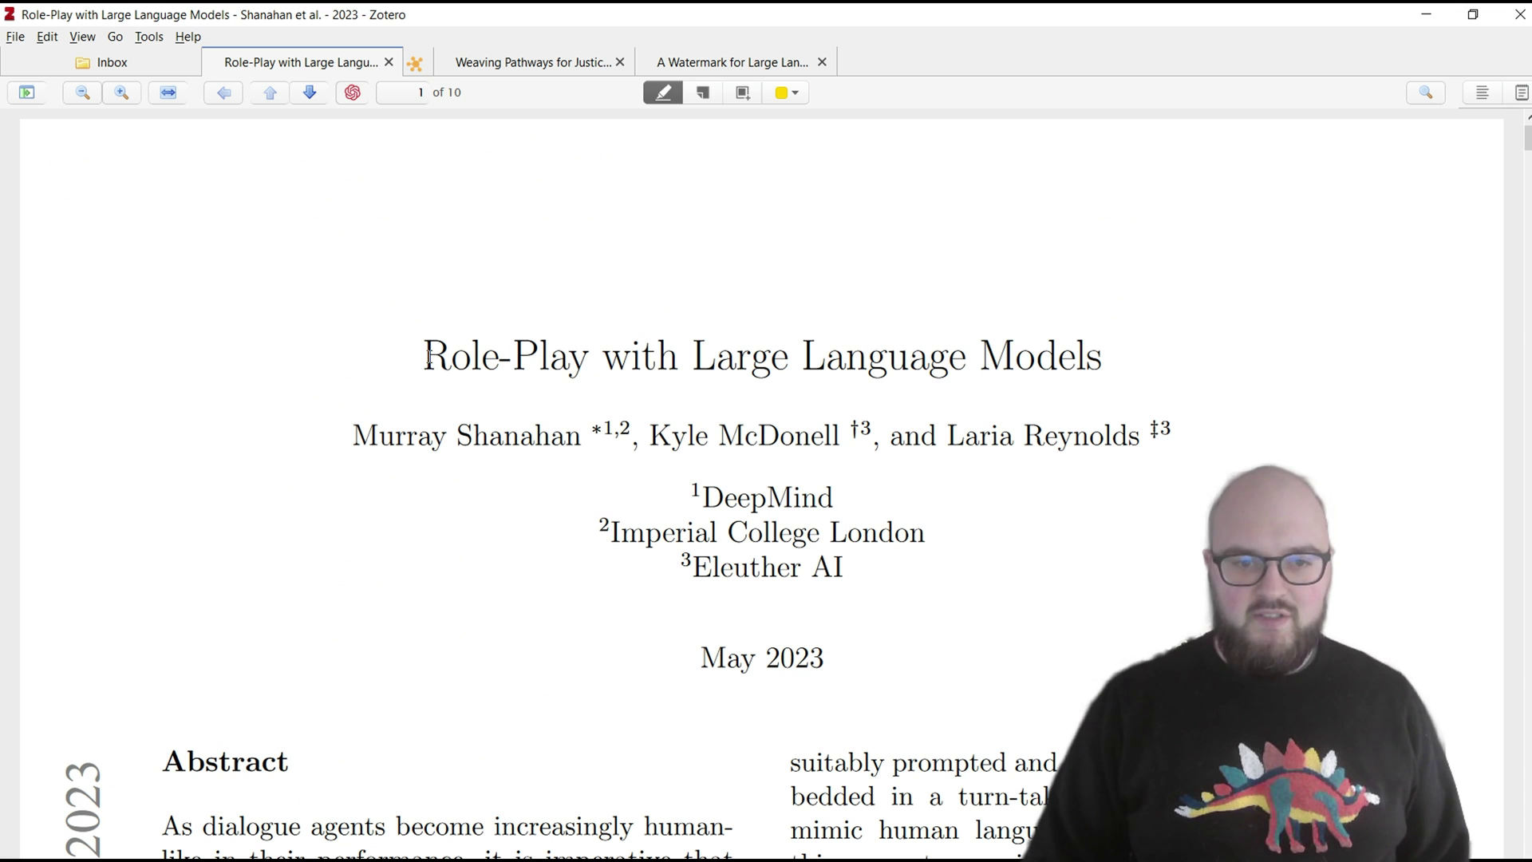
pyautogui.moveTo(429, 357); pyautogui.dragTo(1149, 357)
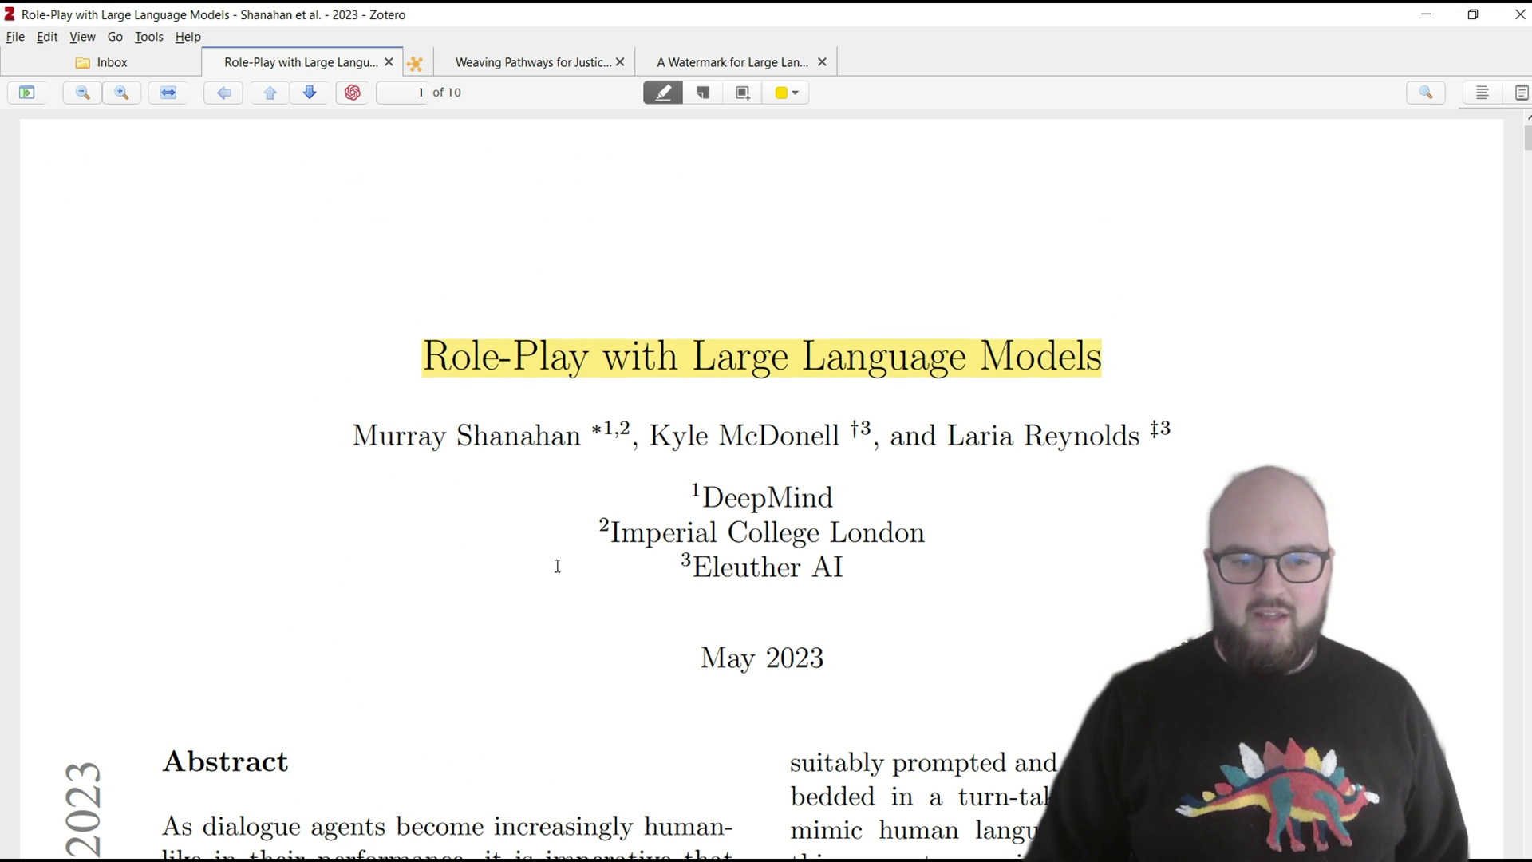
pyautogui.scroll(-4, 432, 626)
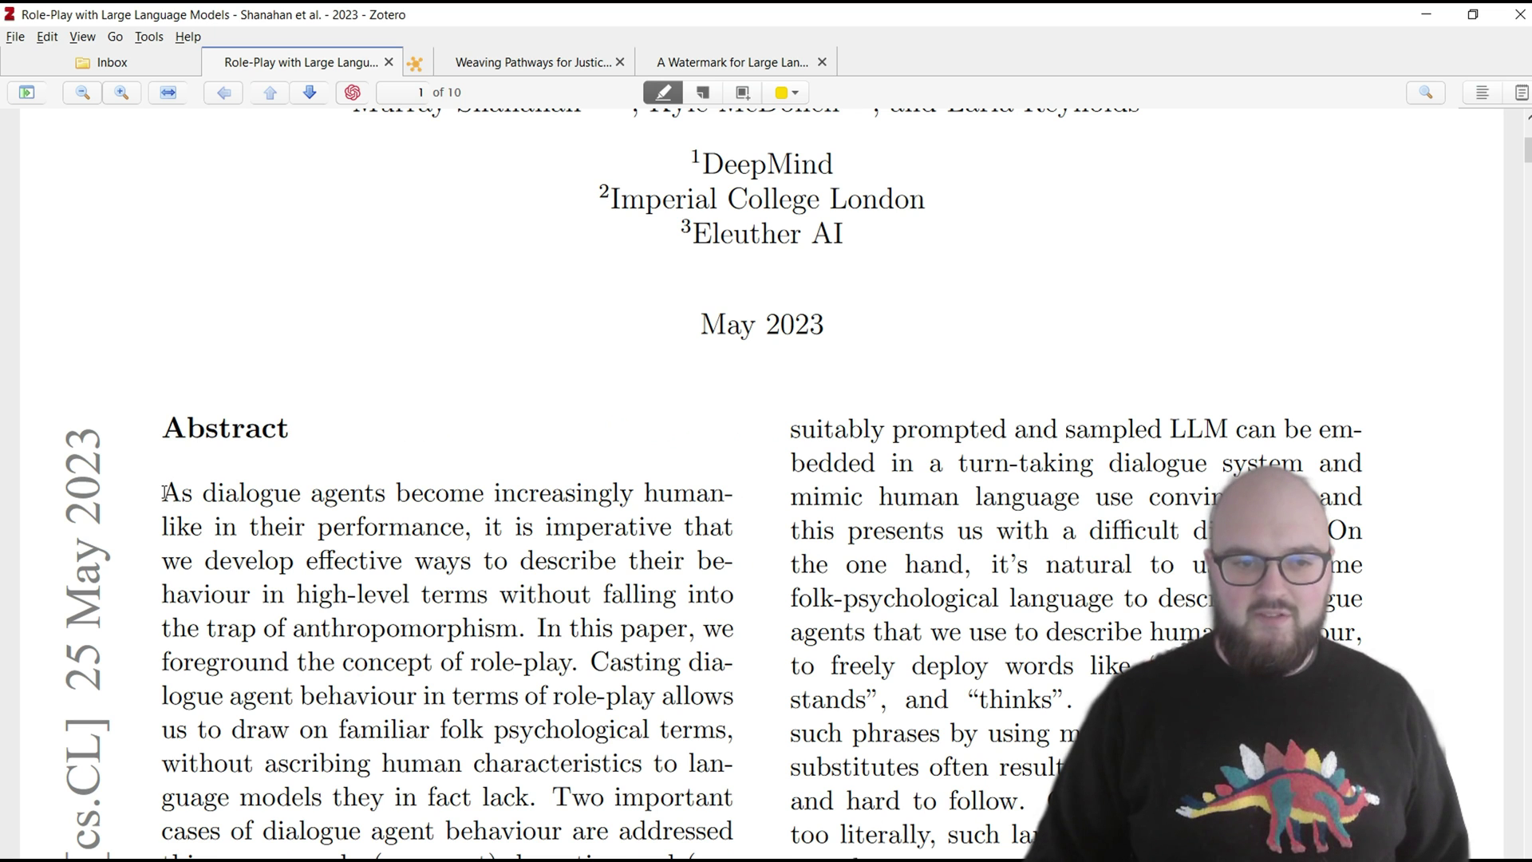
pyautogui.moveTo(163, 492); pyautogui.dragTo(756, 638)
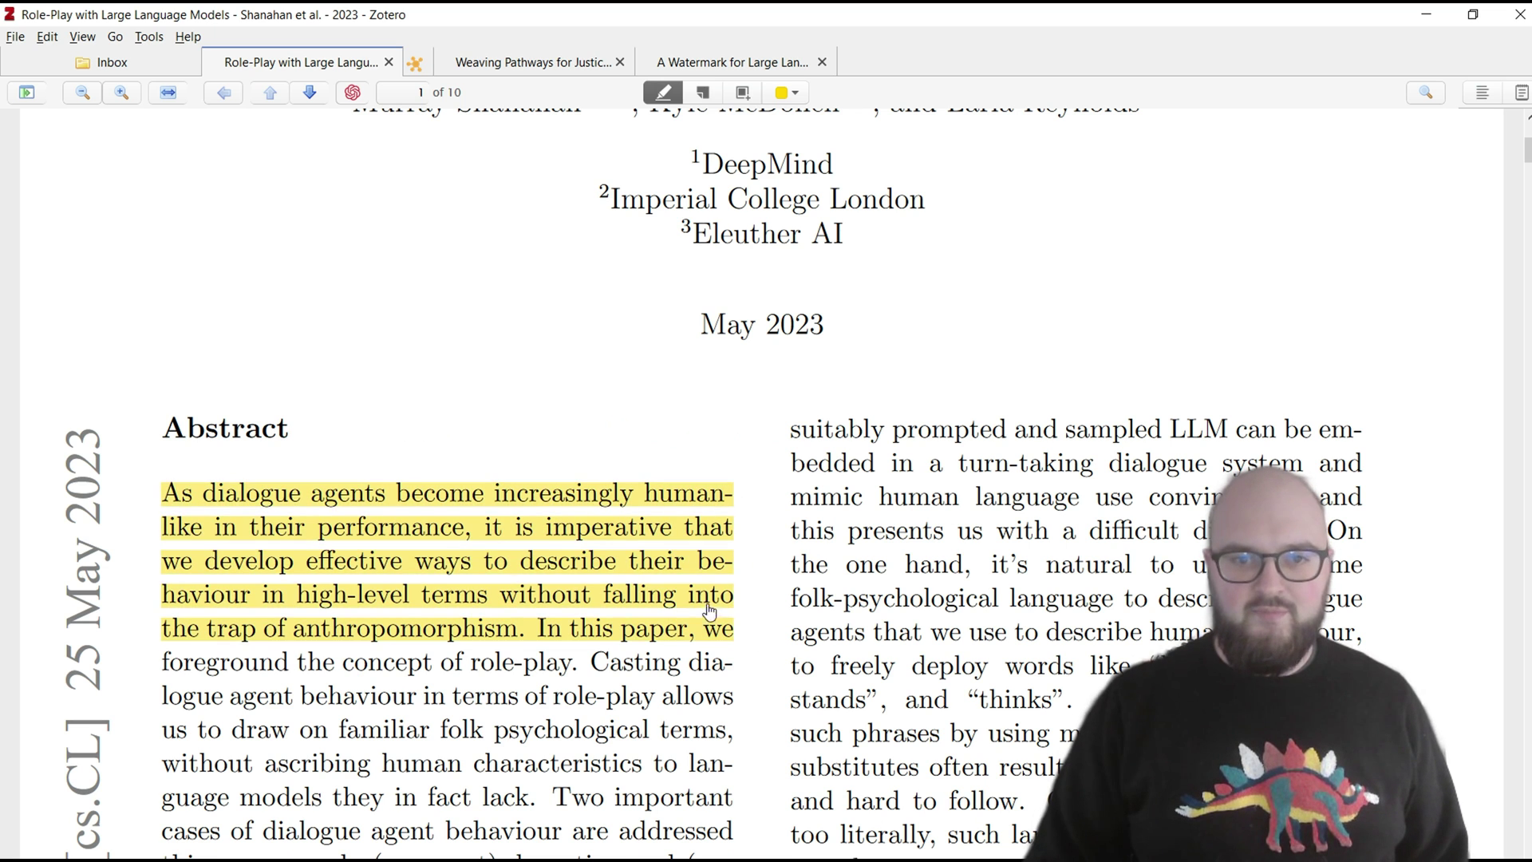
# Mark Figure 1 as an image annotation and return to the Obsidian template note
pyautogui.scroll(-4, 720, 562)
pyautogui.scroll(-5, 720, 564)
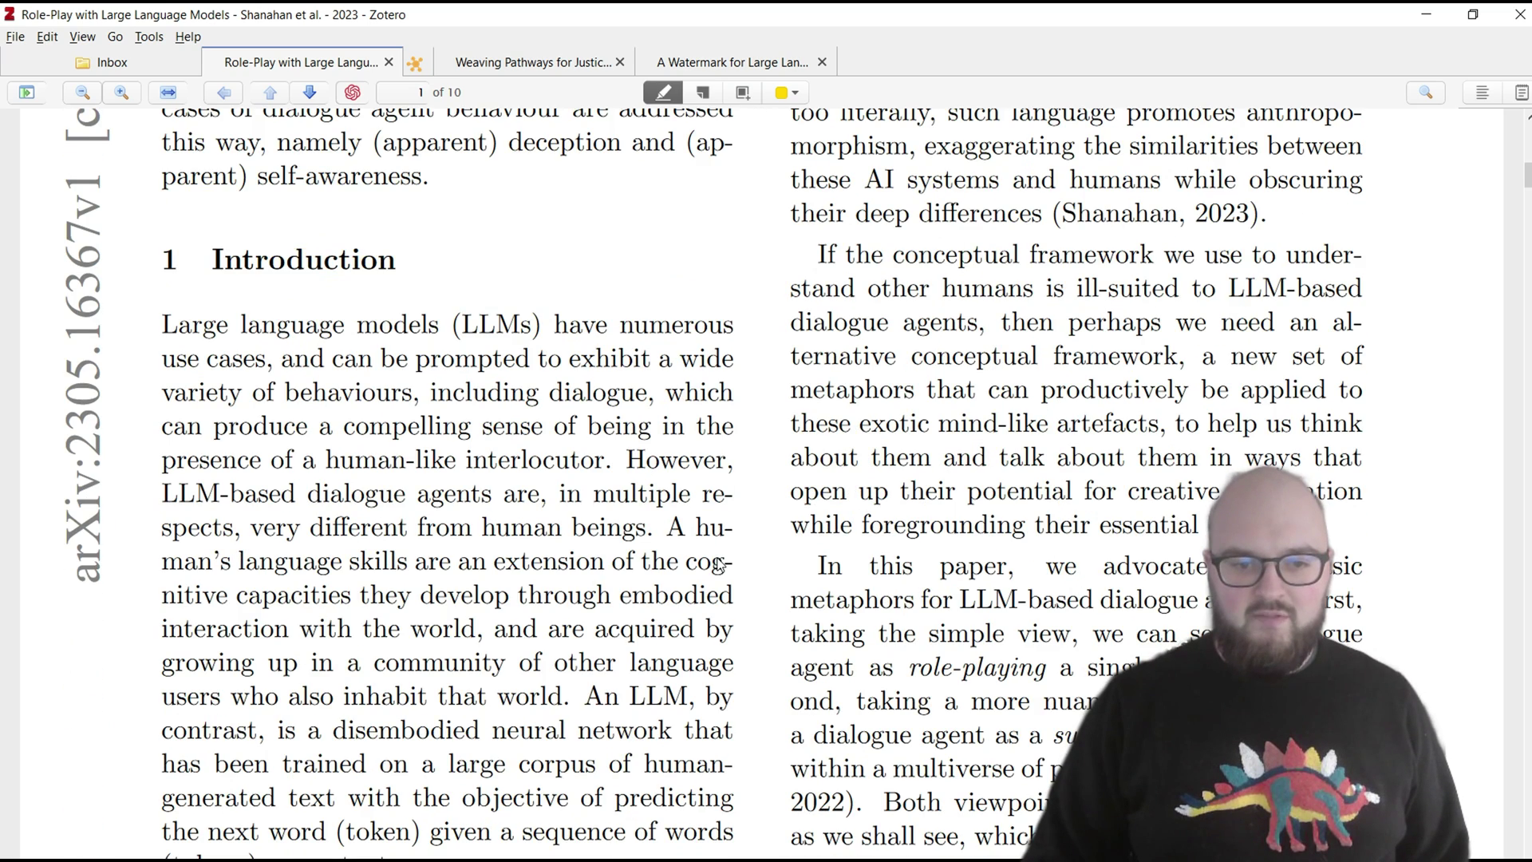
pyautogui.scroll(-12, 719, 564)
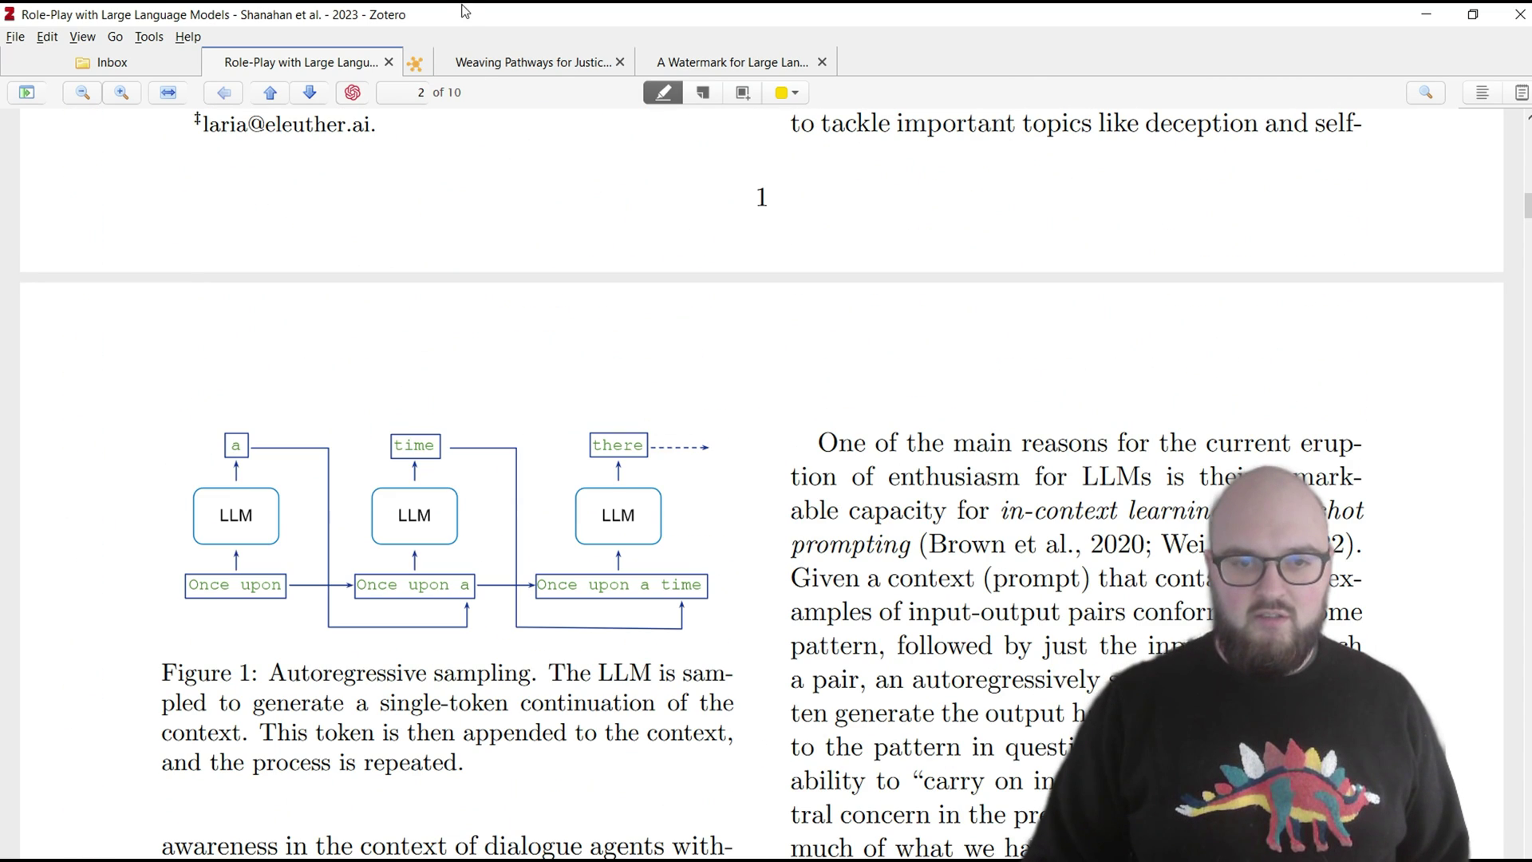
pyautogui.click(743, 93)
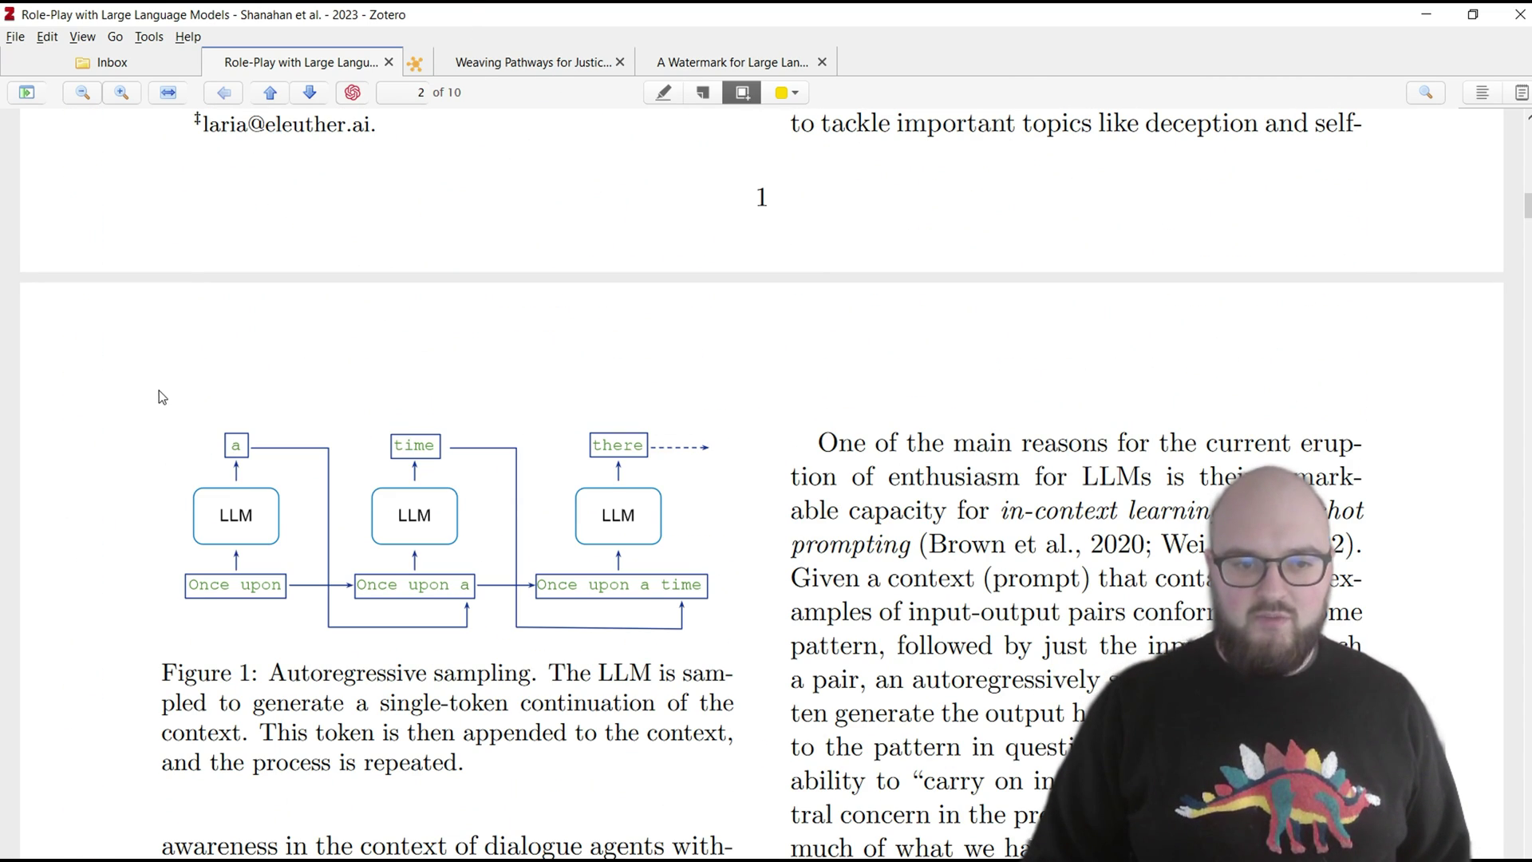
pyautogui.moveTo(159, 390); pyautogui.dragTo(635, 638)
pyautogui.hotkey('alt', 'Tab')
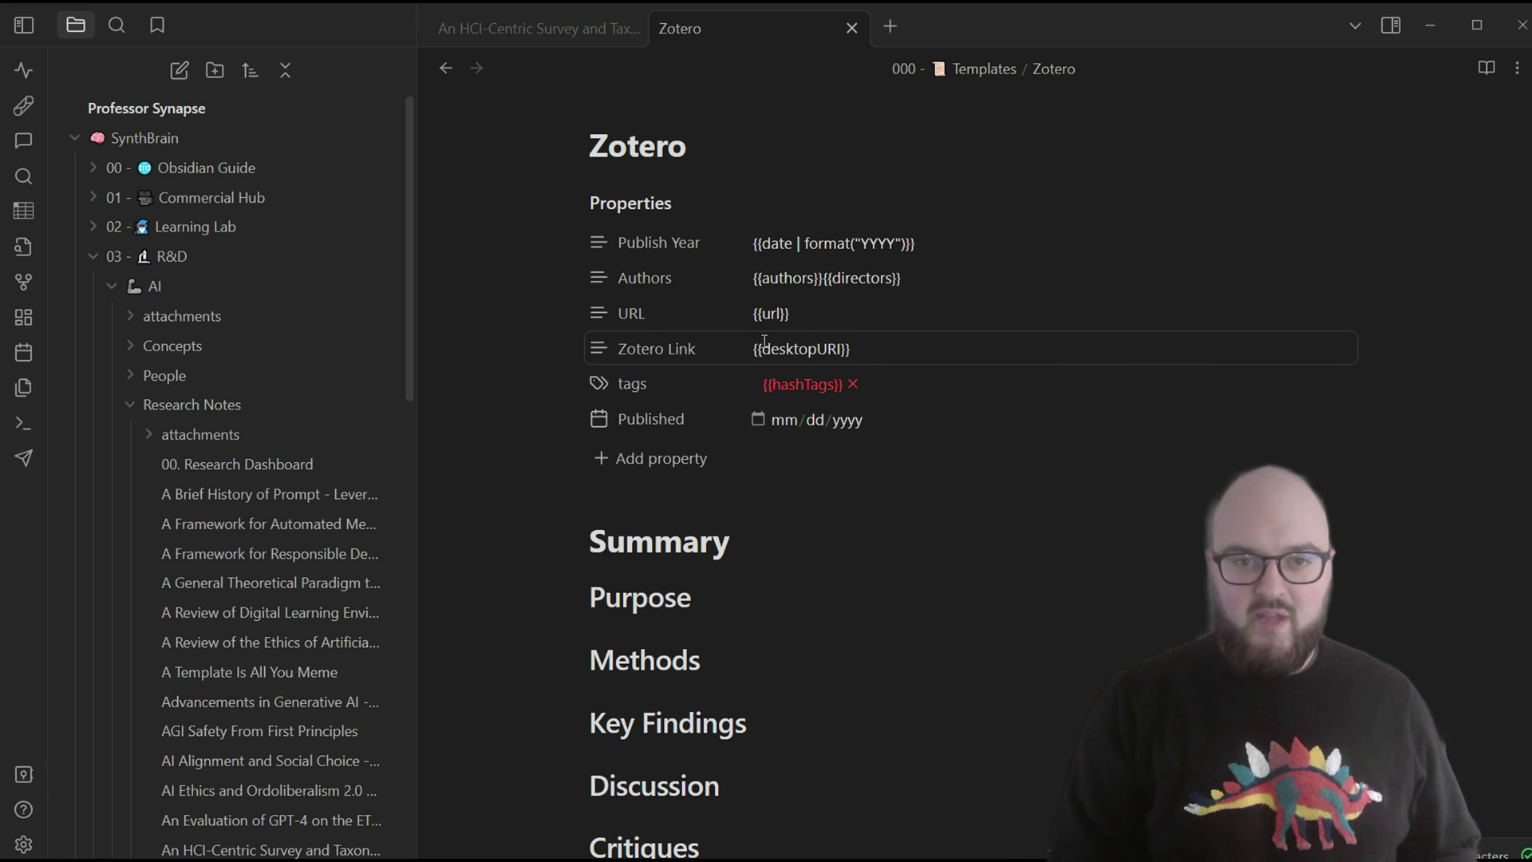
# Generate a Research Notes note for 'Role-Play with Large Language Models' using the Zotero Integration template
pyautogui.click(1046, 578)
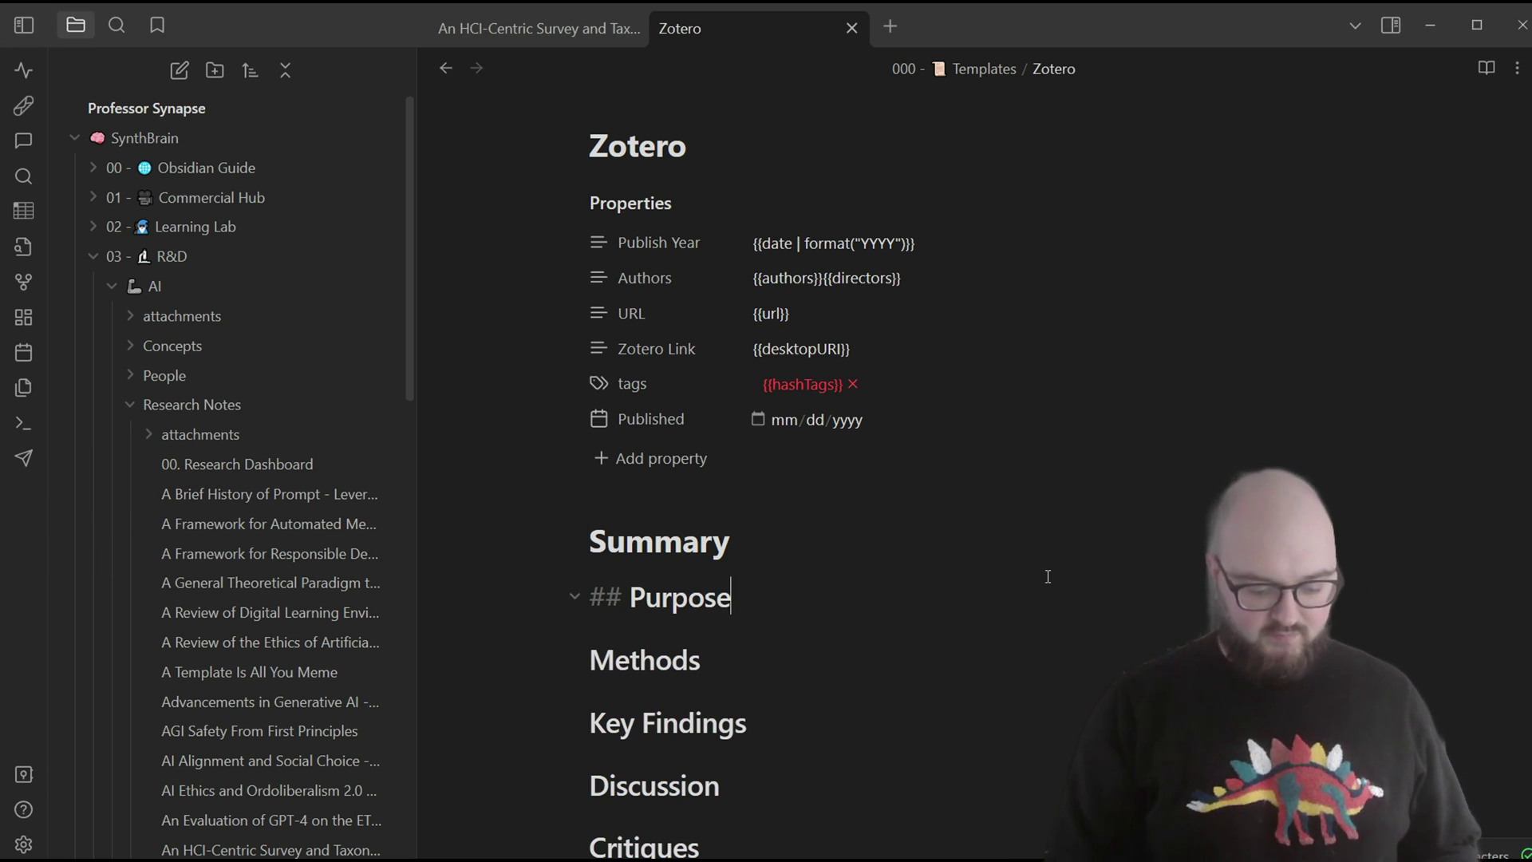
pyautogui.hotkey('ctrl', 'p')
pyautogui.write('zo')
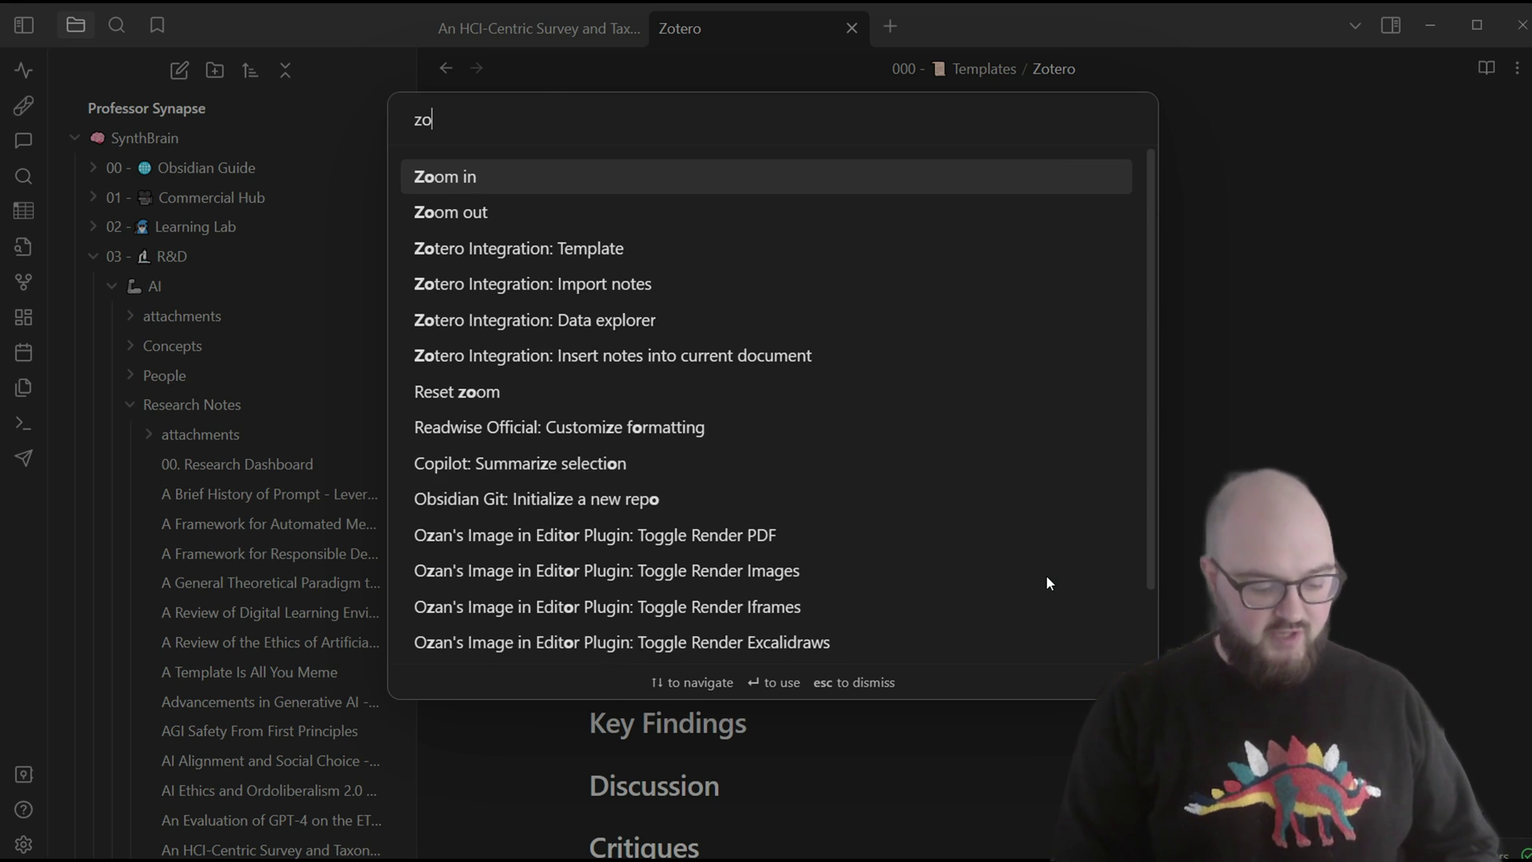
pyautogui.write('tero')
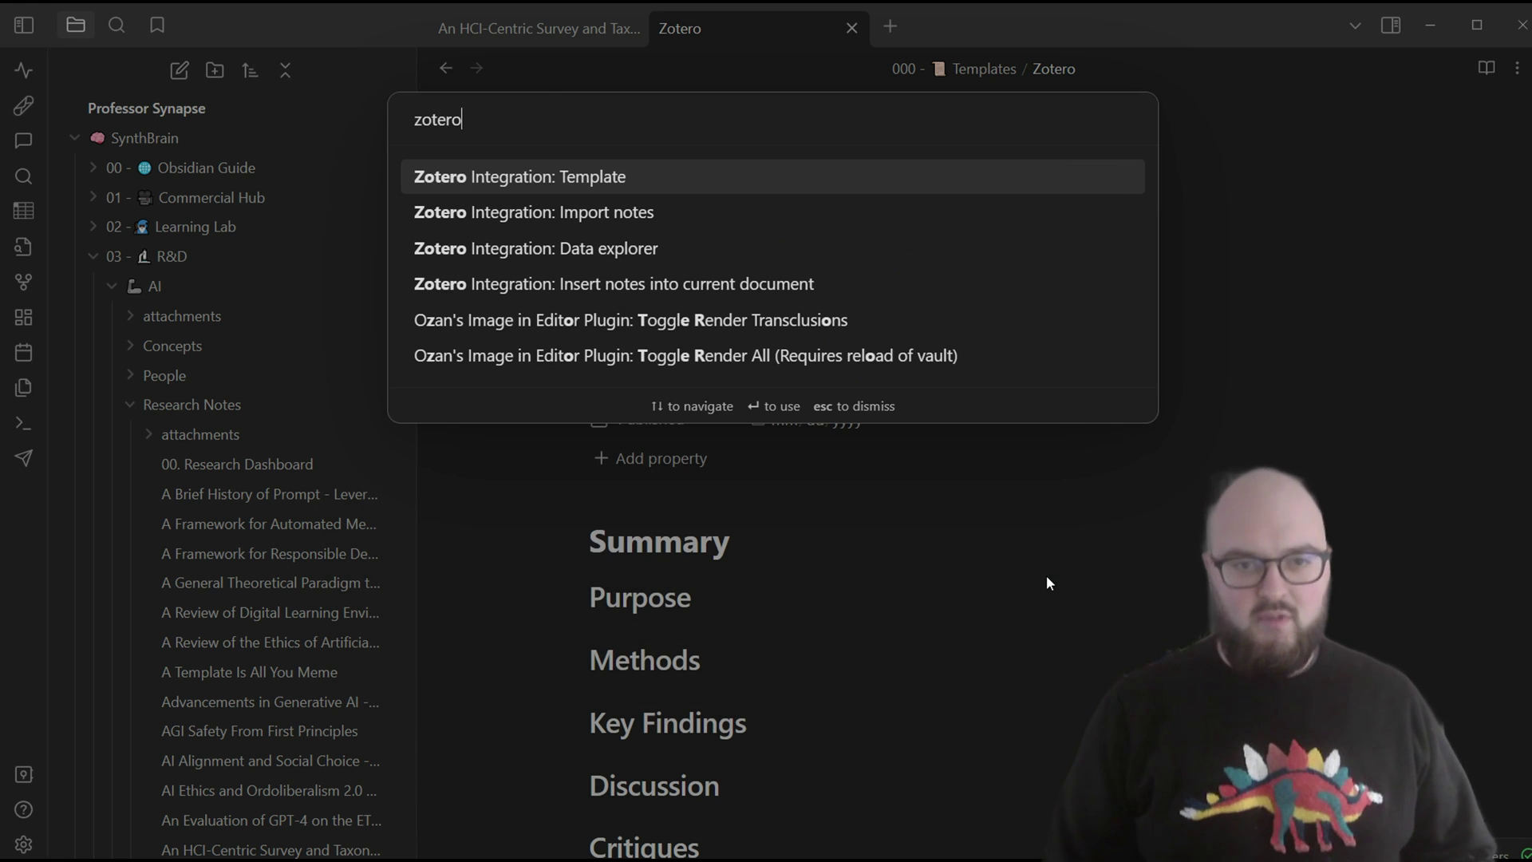
pyautogui.click(530, 181)
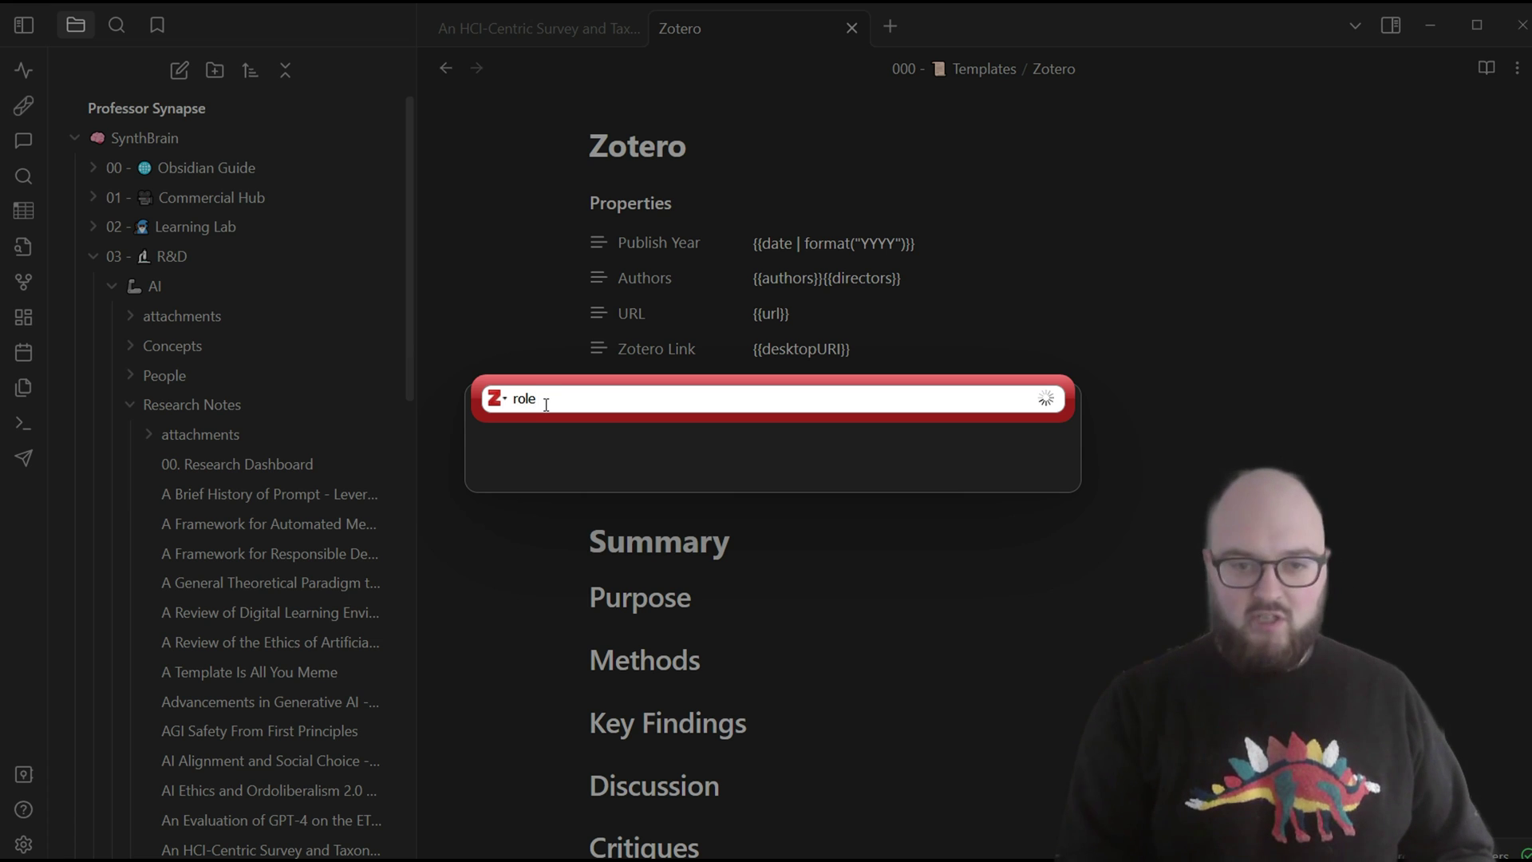
pyautogui.write('pla')
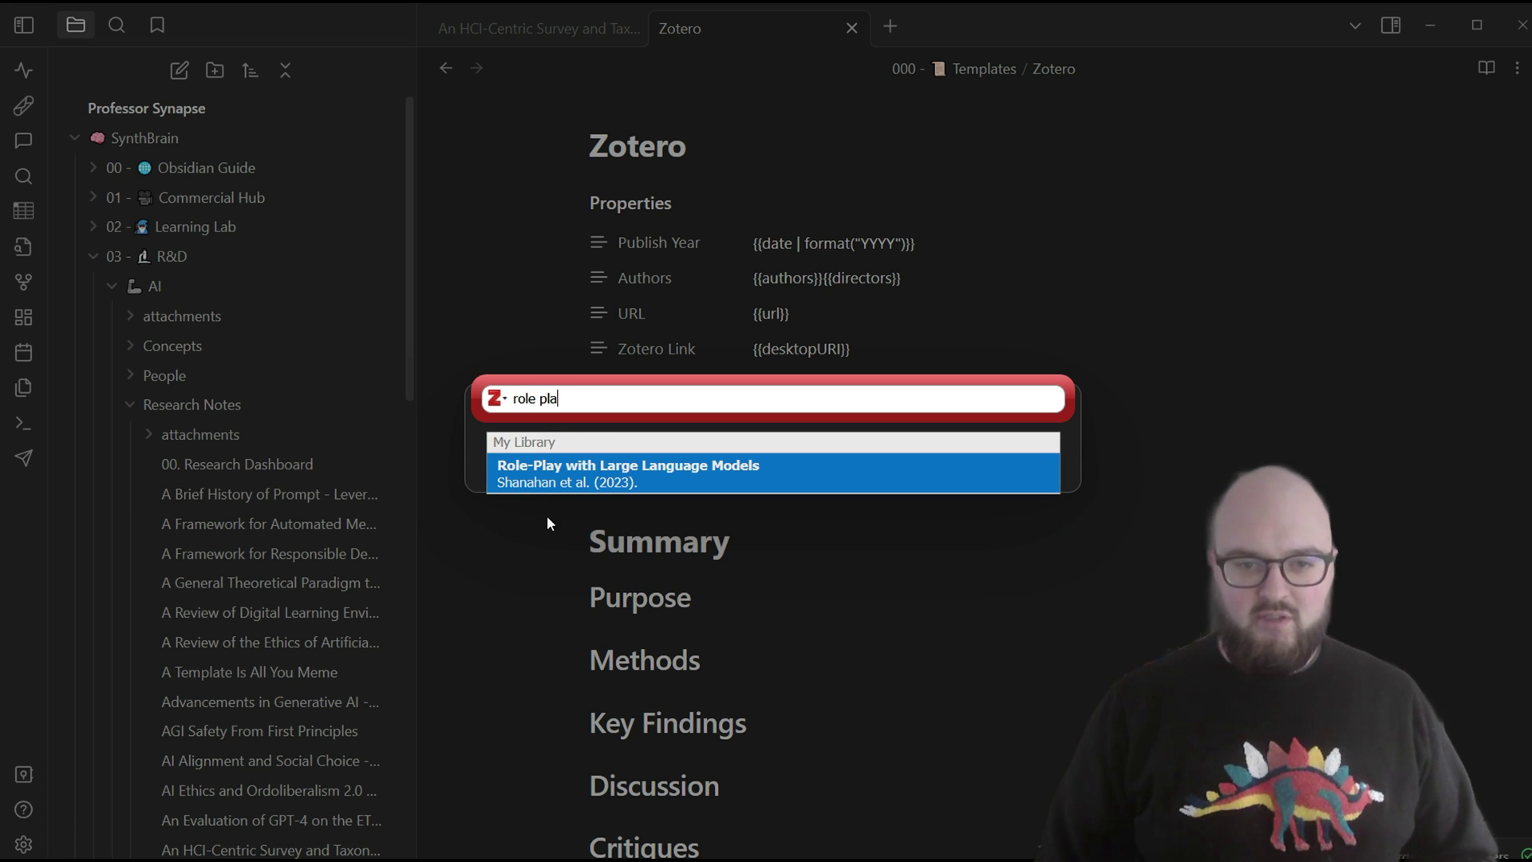
pyautogui.click(567, 479)
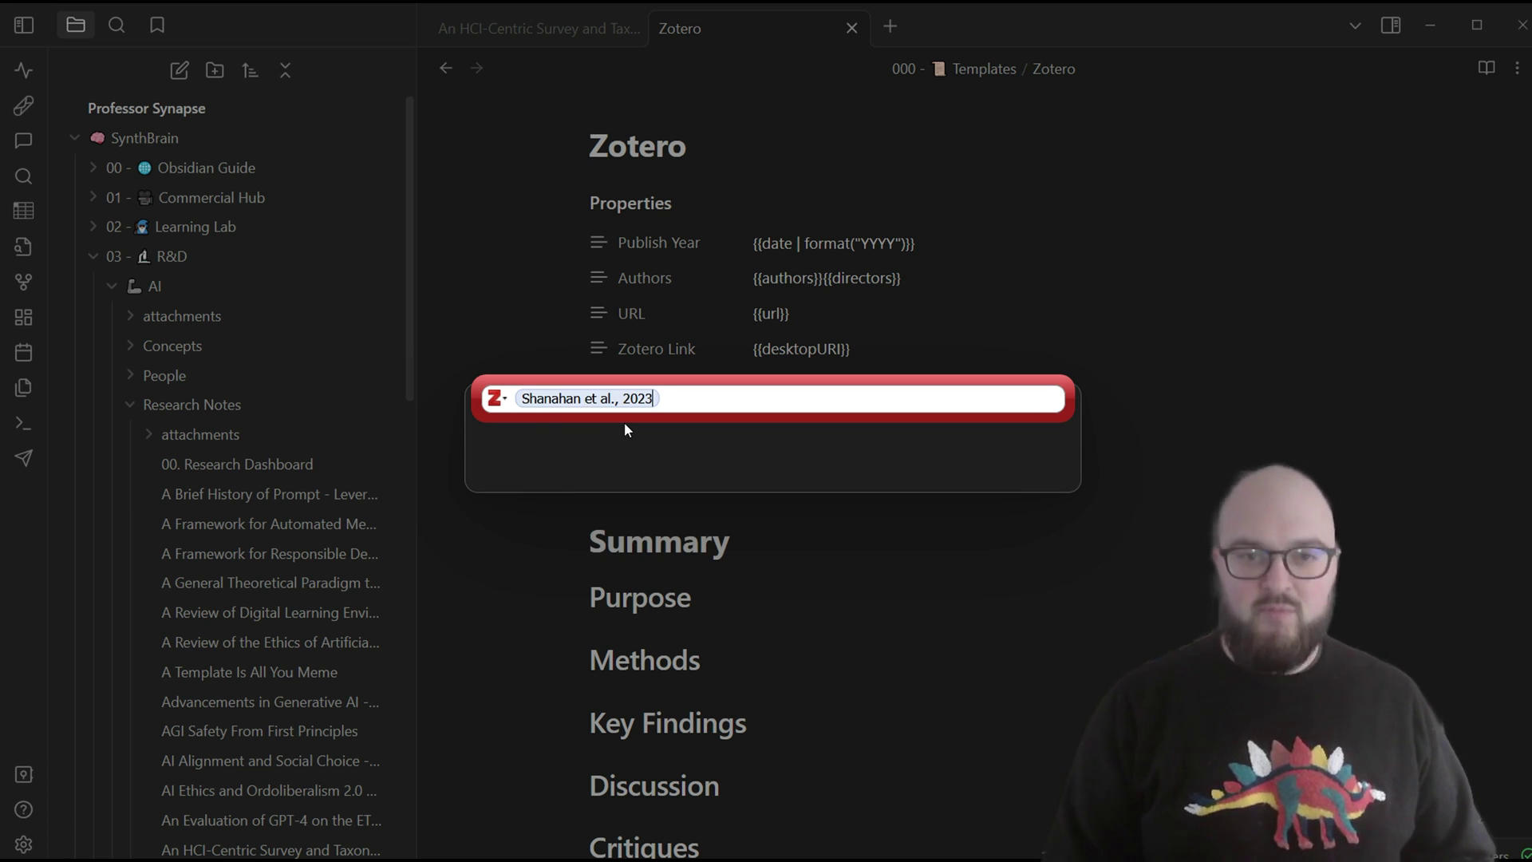
pyautogui.press('Return')
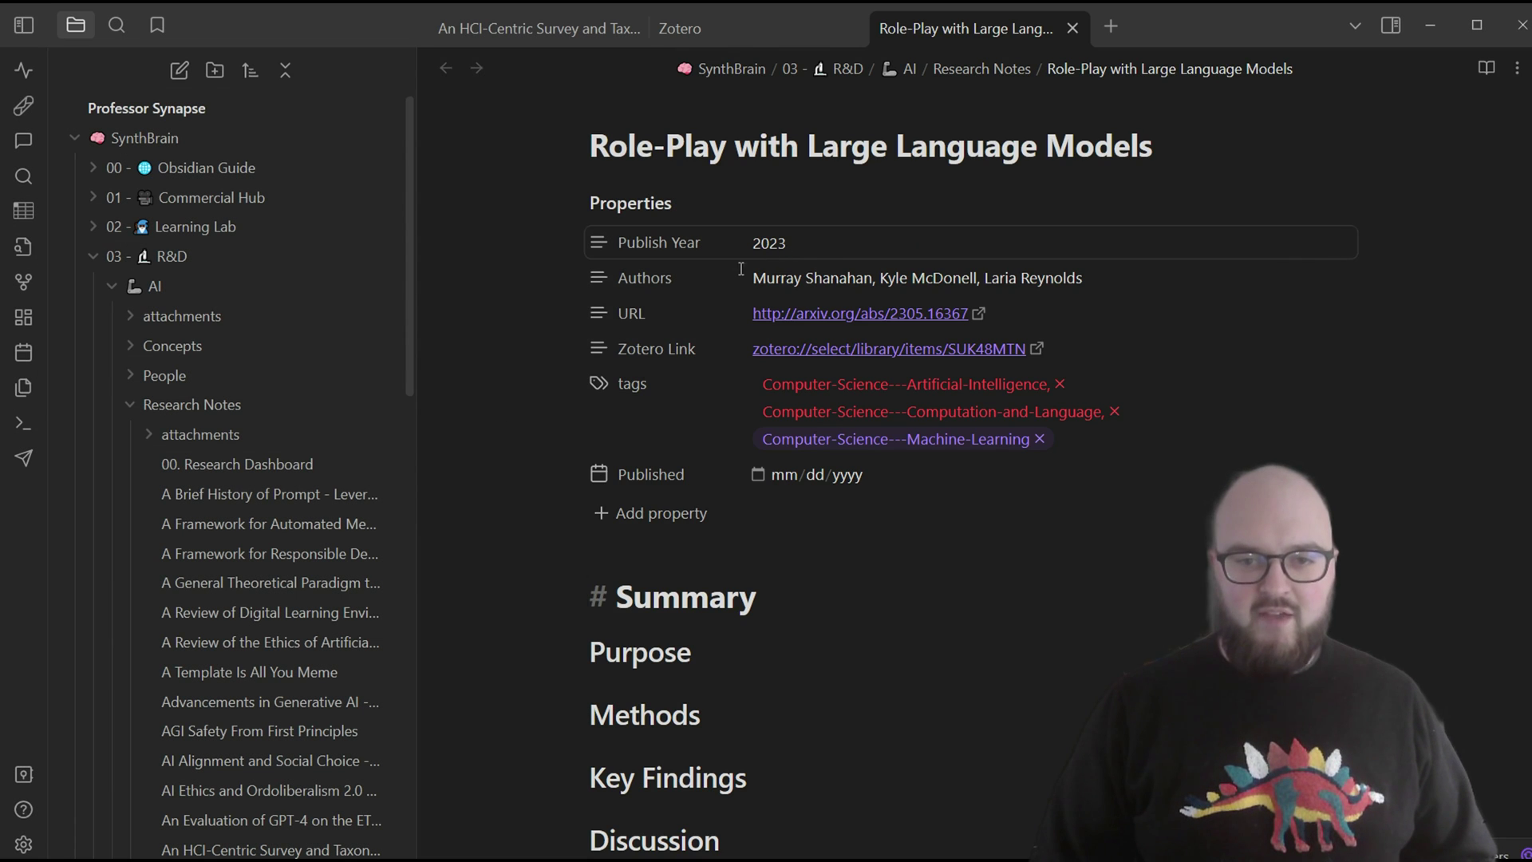
pyautogui.scroll(-10, 894, 410)
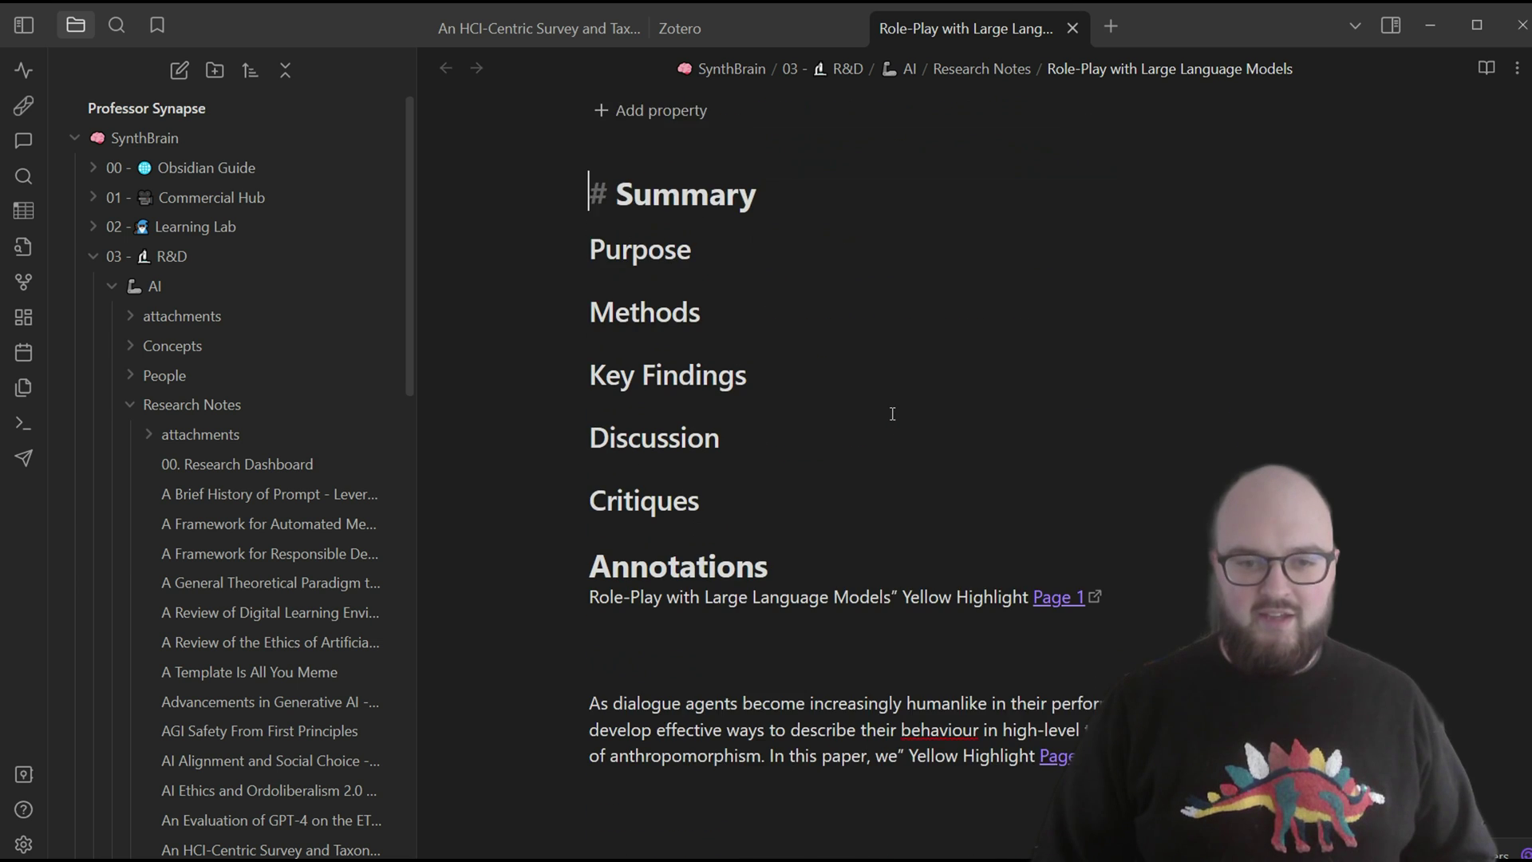
pyautogui.scroll(-4, 847, 550)
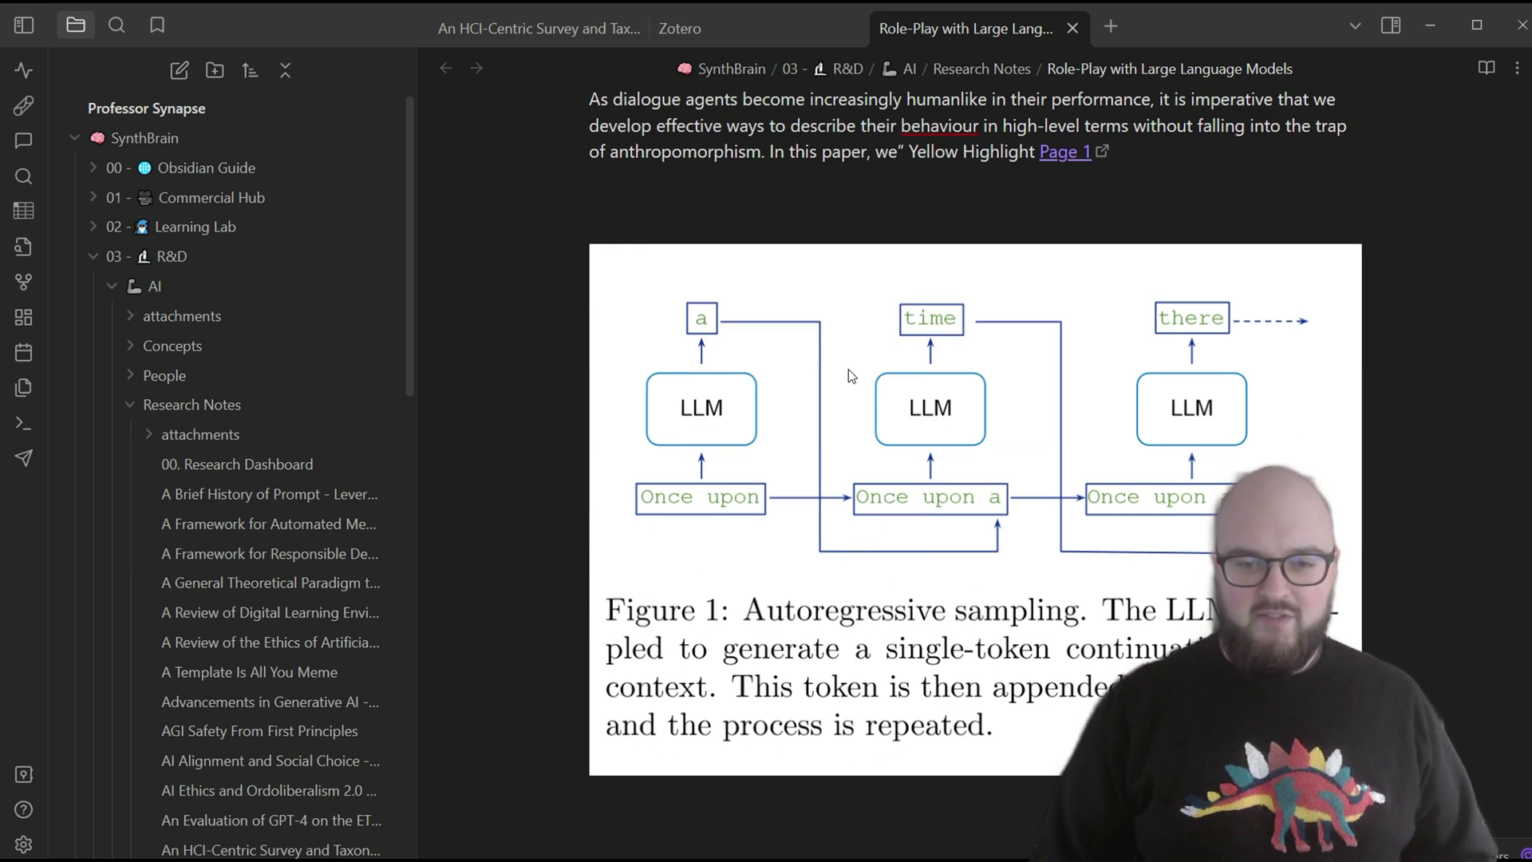
pyautogui.scroll(6, 968, 567)
pyautogui.scroll(7, 969, 567)
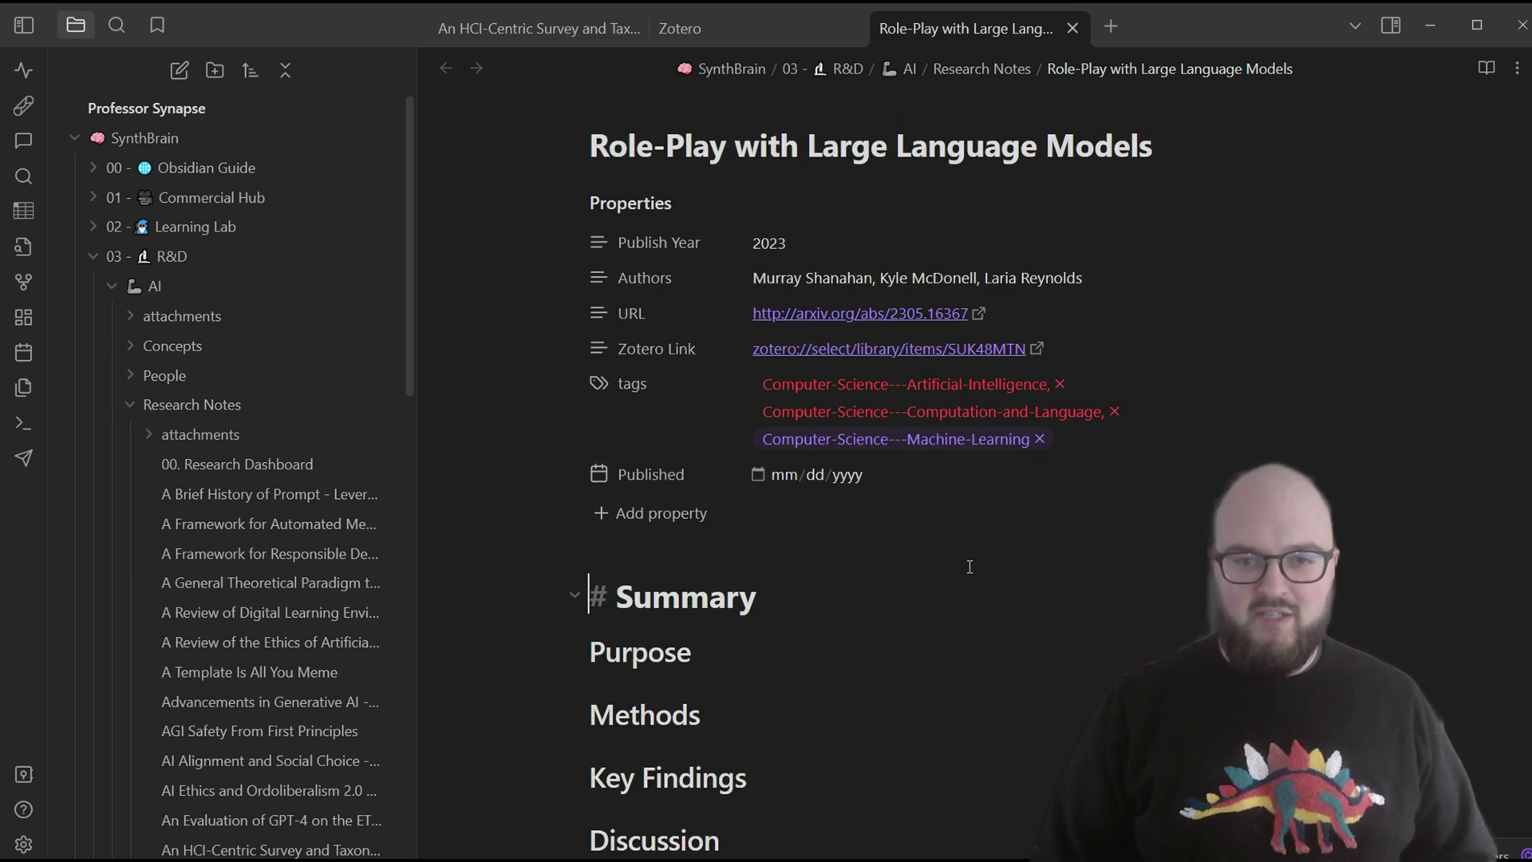